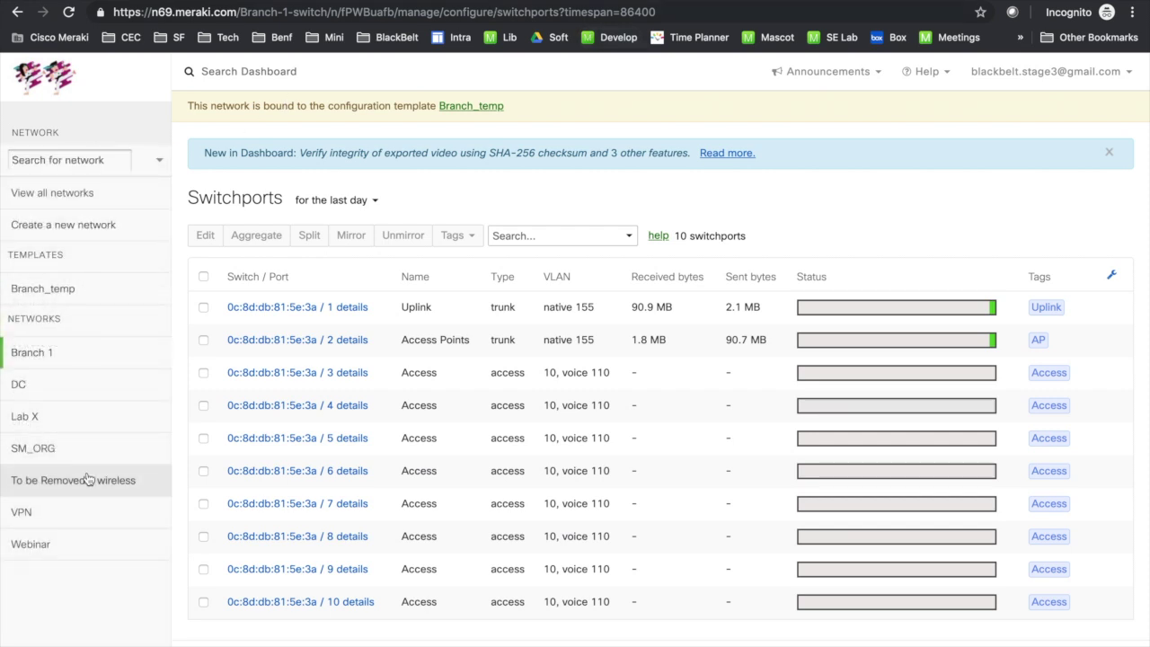
Step: Switch to the Webinar network, view its MX68W appliance status, then go to SD-WAN & traffic shaping
left_click(64, 544)
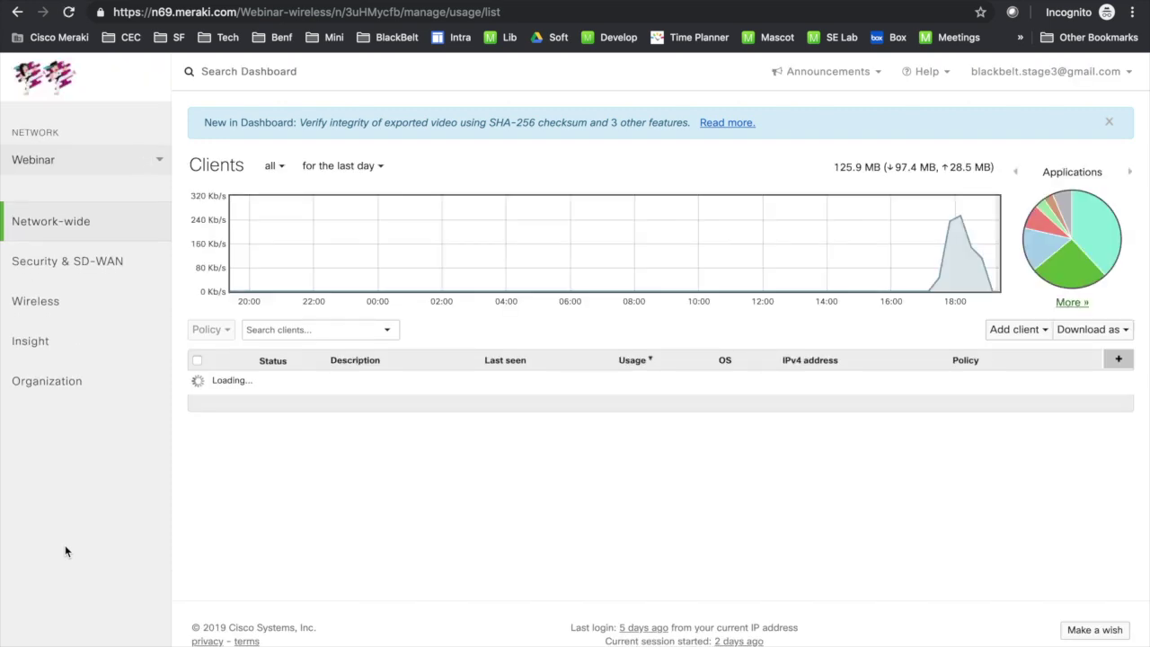
mouse_move(71, 302)
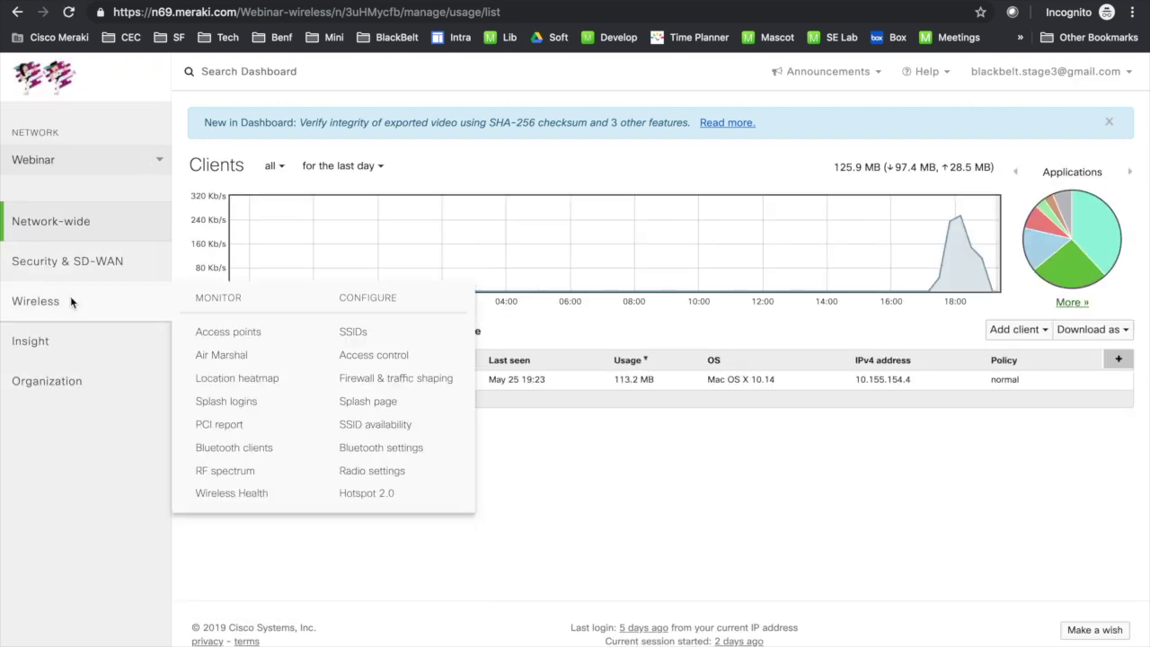
mouse_move(79, 267)
left_click(231, 300)
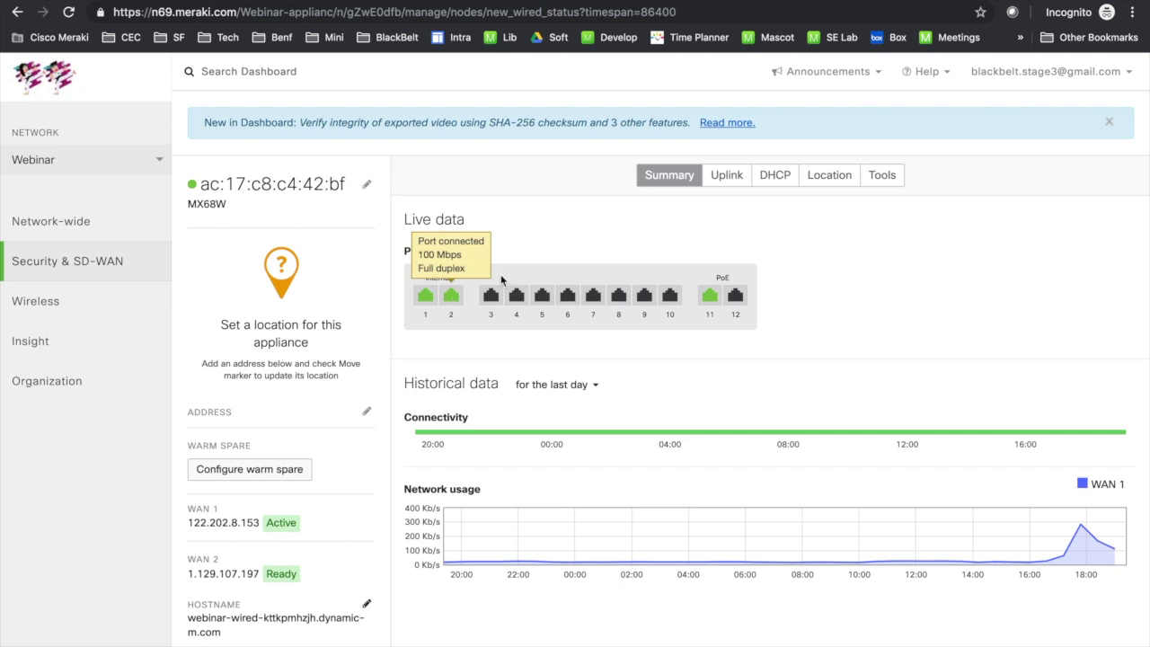
mouse_move(110, 274)
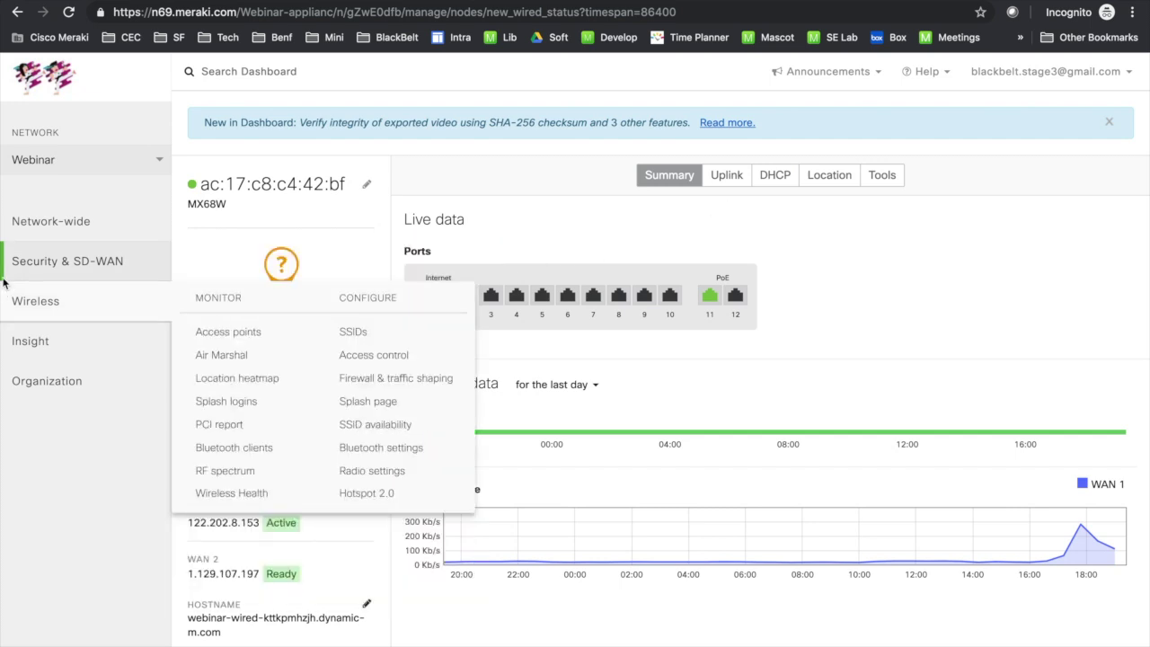
left_click(393, 474)
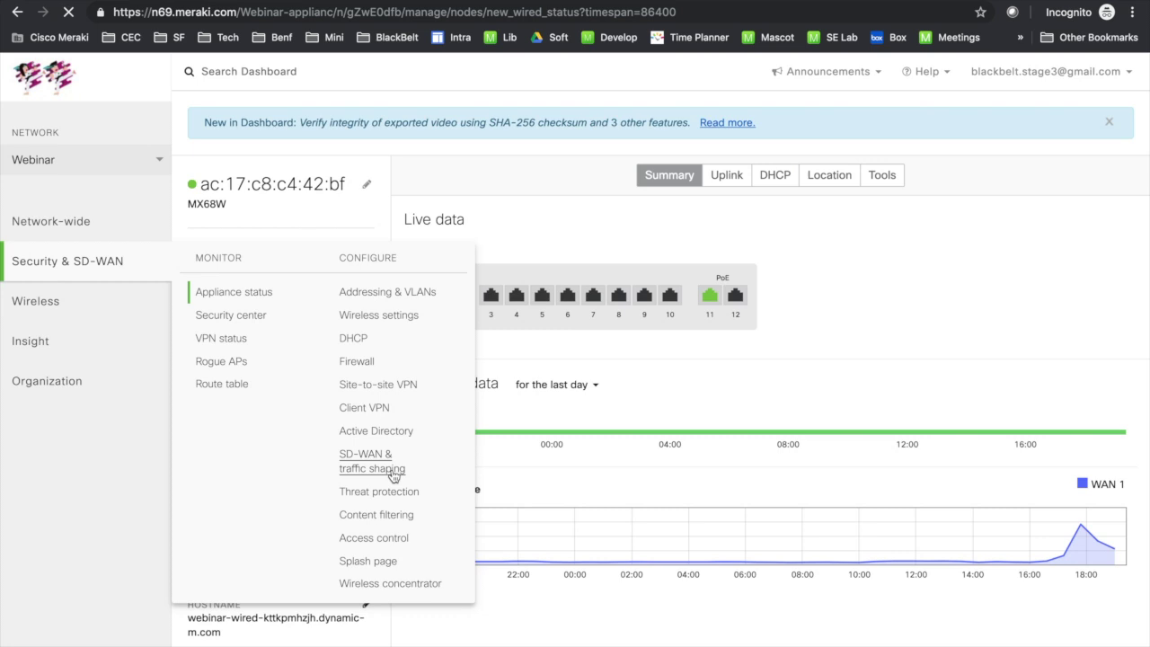
Step: Add an uplink preference for VPN traffic under SD-WAN policies
scroll(587, 472, "down", 8)
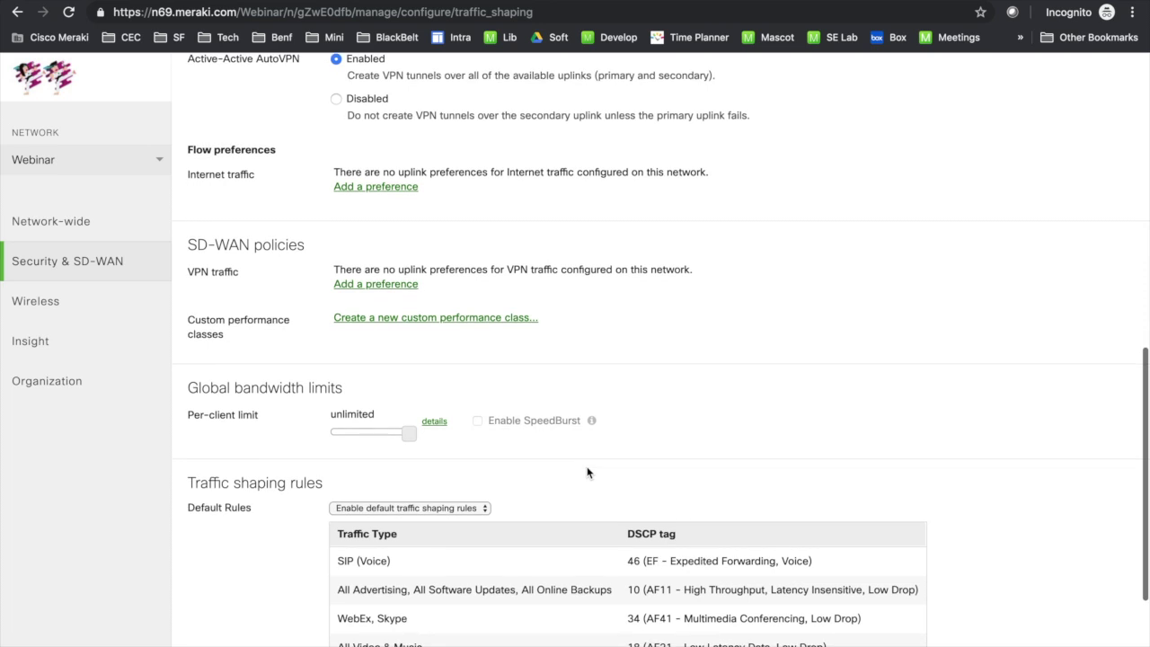
scroll(608, 341, "up", 3)
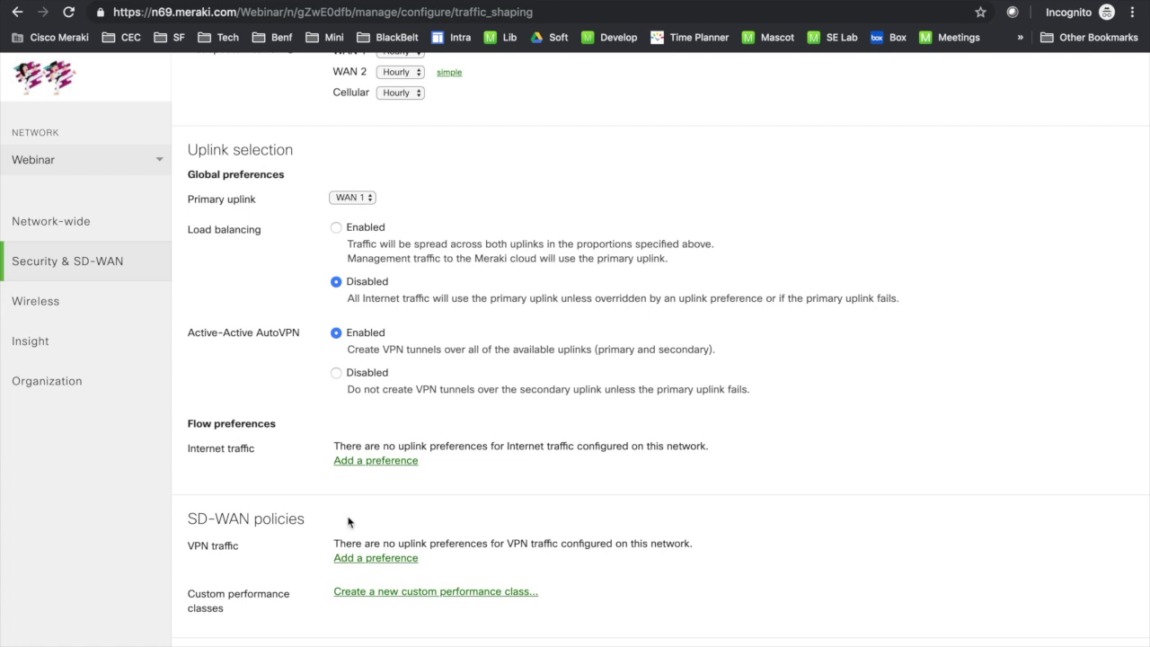
scroll(375, 539, "down", 1)
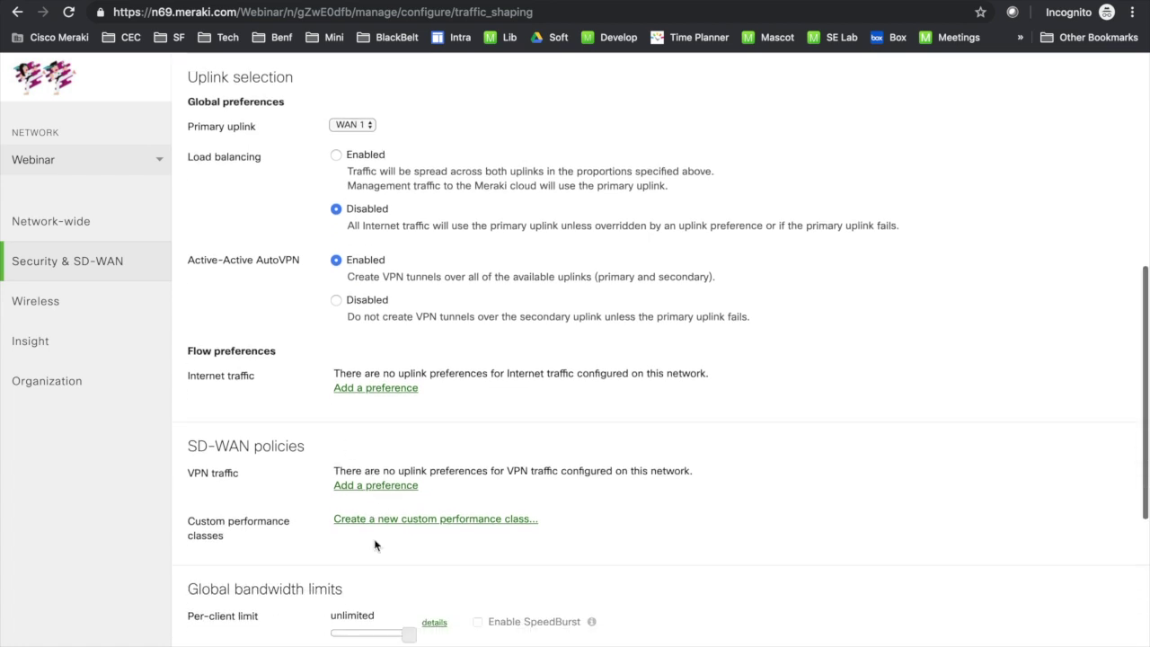
left_click(378, 488)
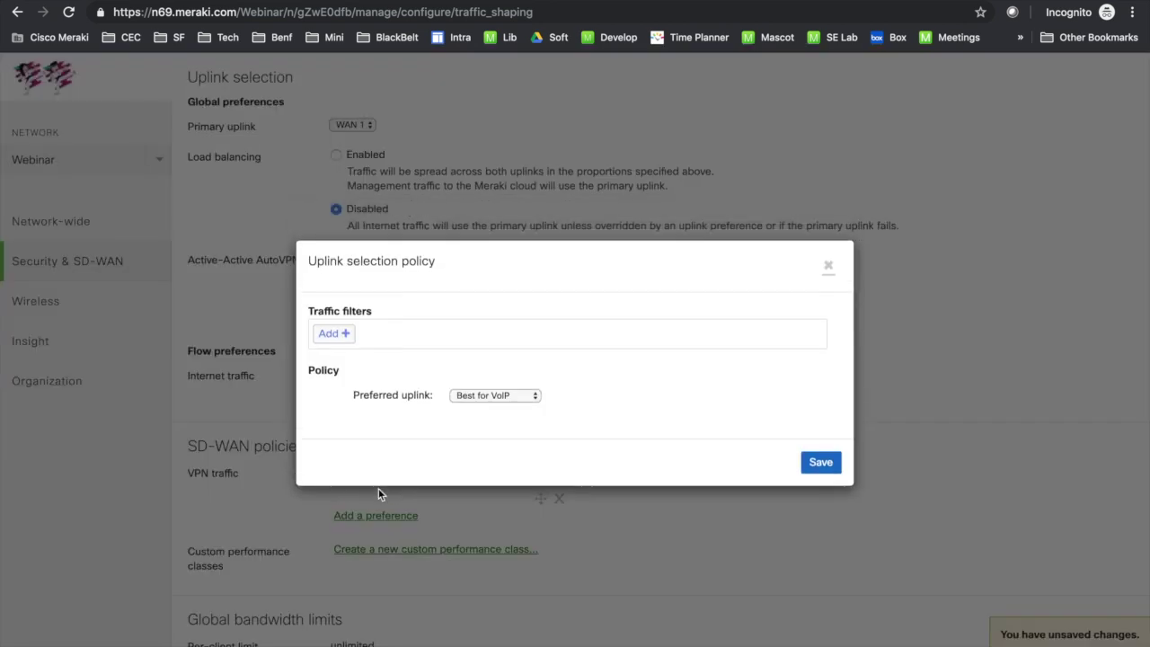
Step: Start a custom traffic filter with protocol Any, source Any and destination 10.100.100.200
left_click(342, 338)
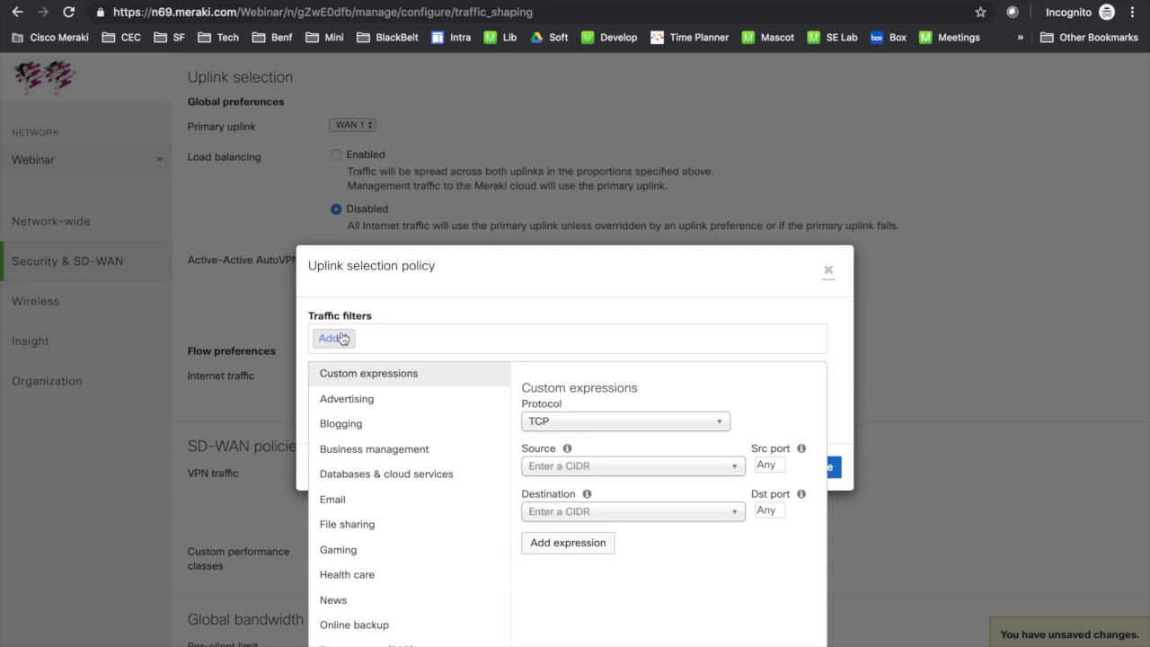
left_click(611, 423)
left_click(588, 498)
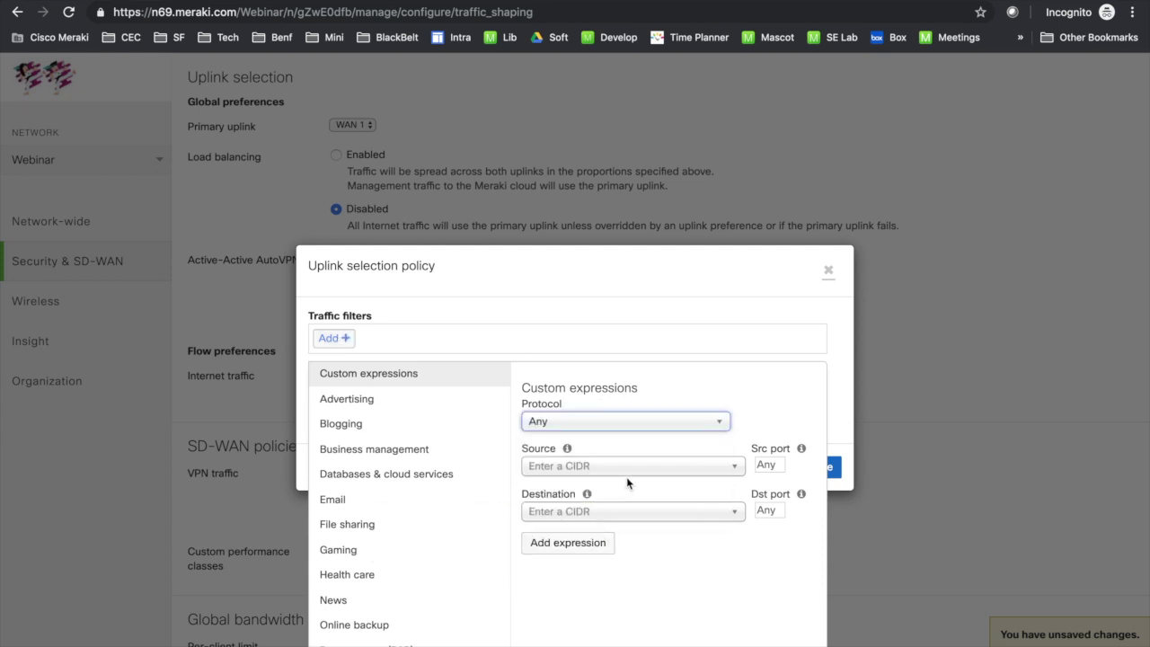
left_click(616, 464)
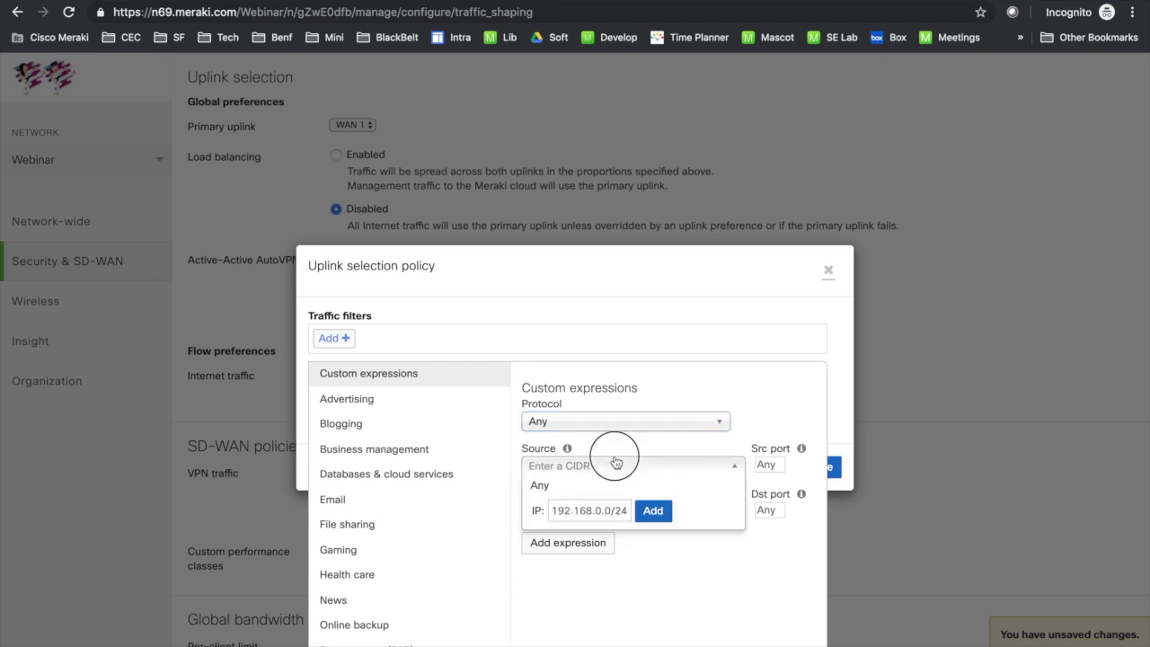
left_click(548, 487)
left_click(595, 512)
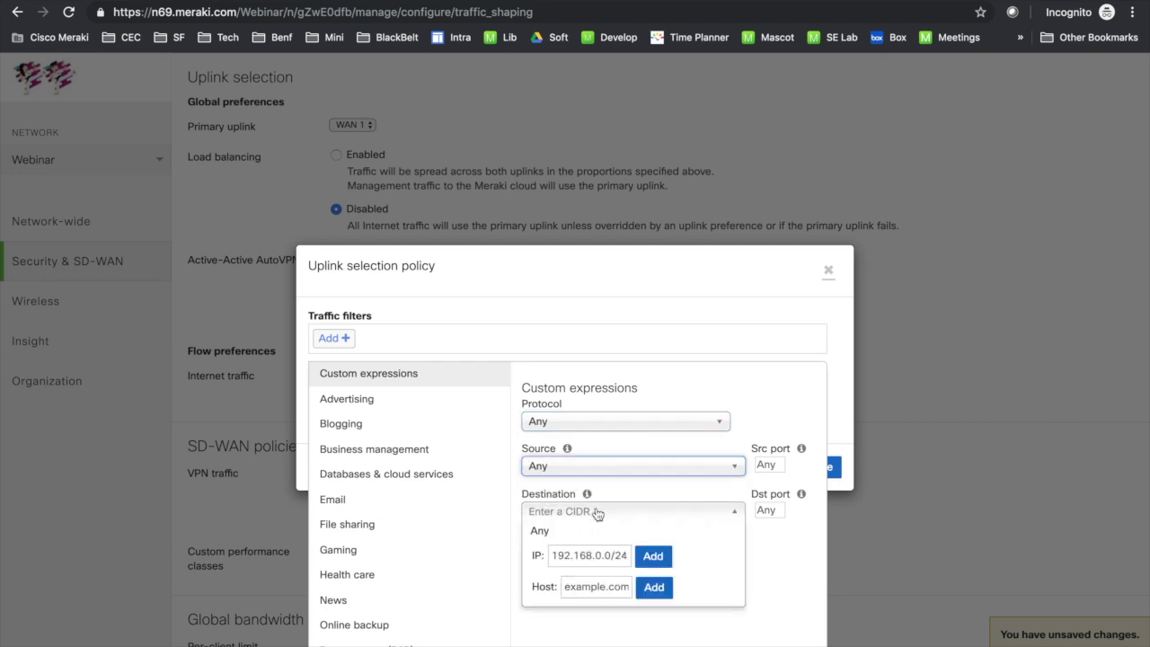
left_click(584, 556)
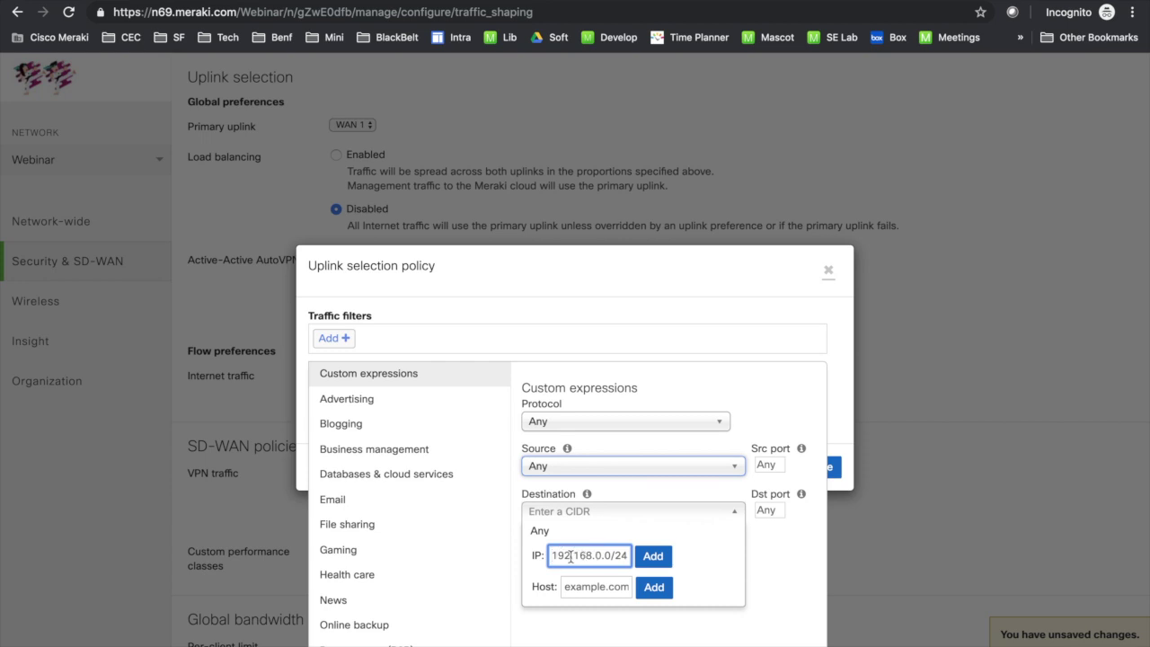
type("10.100.100.")
type("200:600")
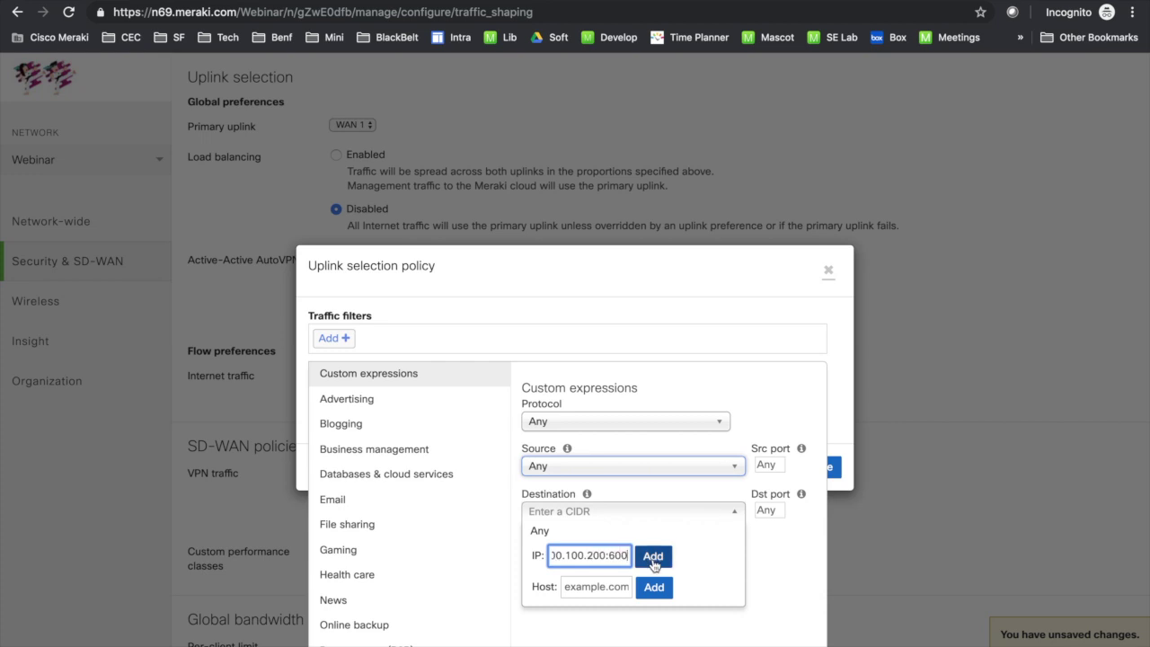
key("BackSpace")
key("BackSpace")
key("BackSpace")
key("BackSpace")
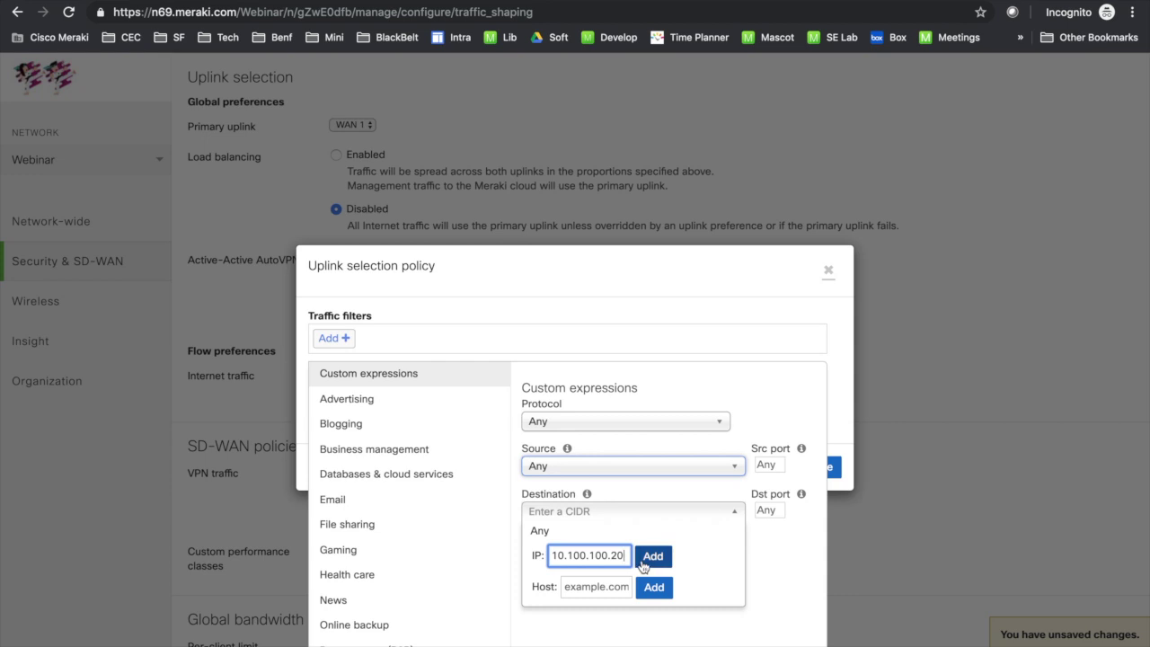
left_click(651, 556)
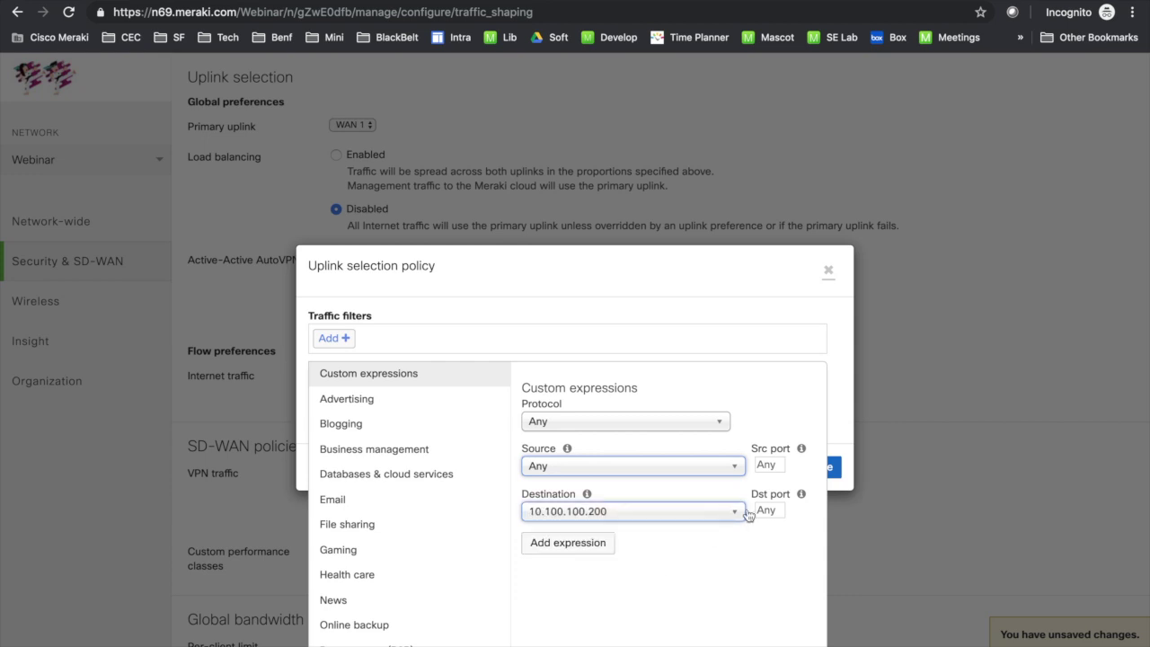
Step: Set destination port 600 and source port any, then add the filter
left_click(759, 510)
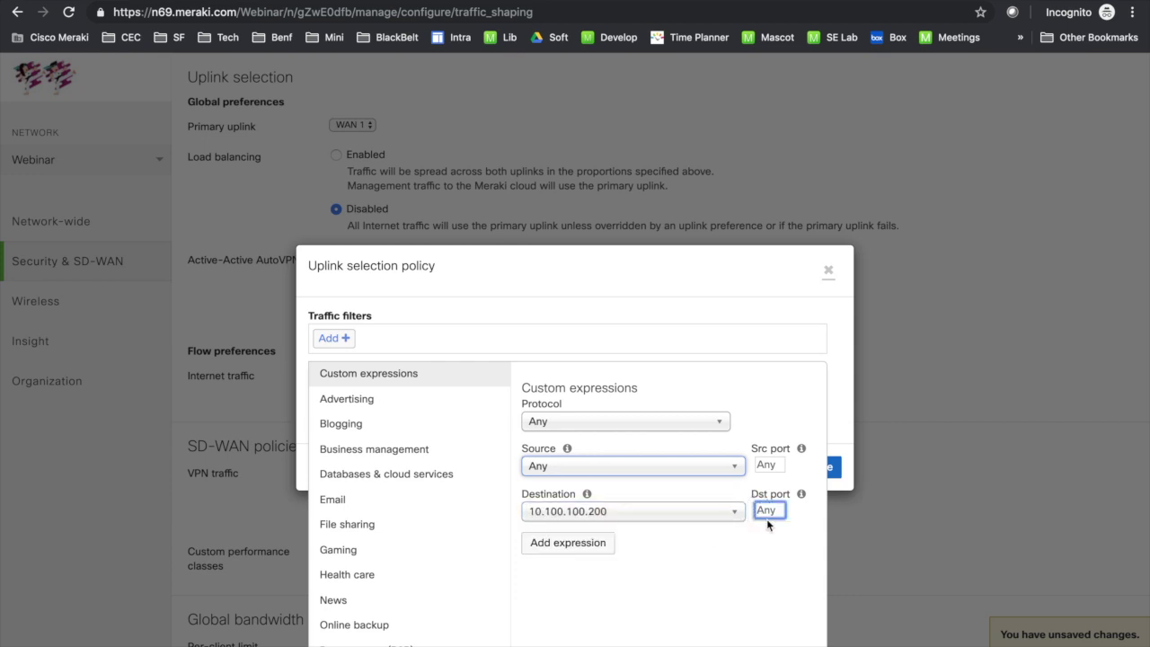
type("600")
left_click(769, 465)
type("any")
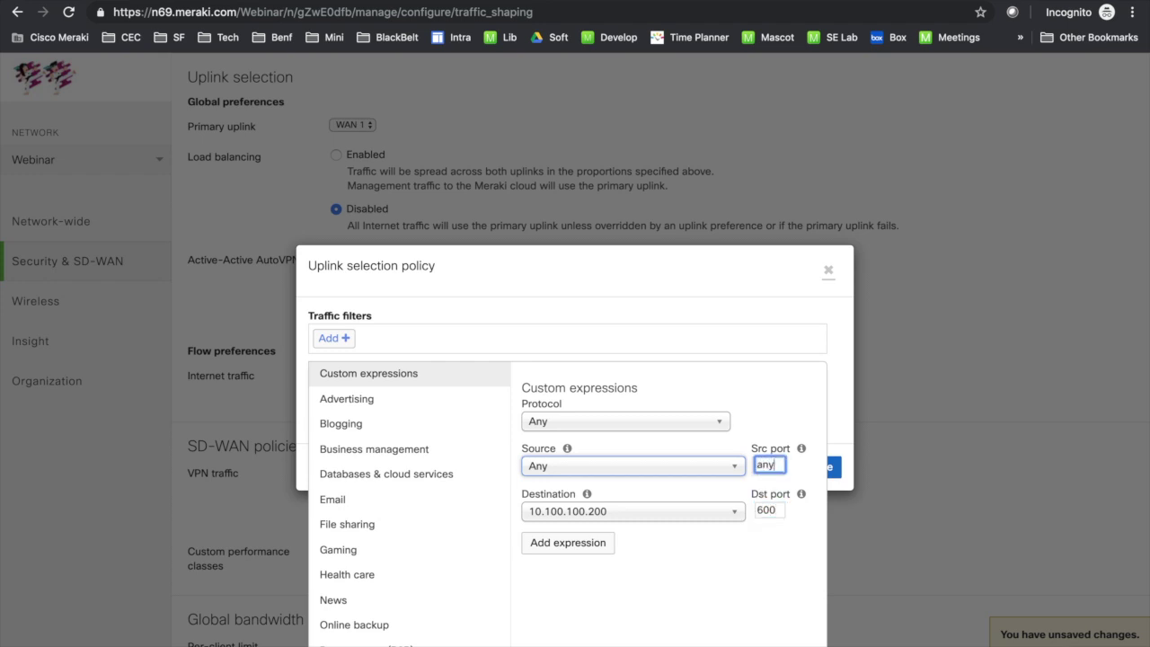
left_click(606, 544)
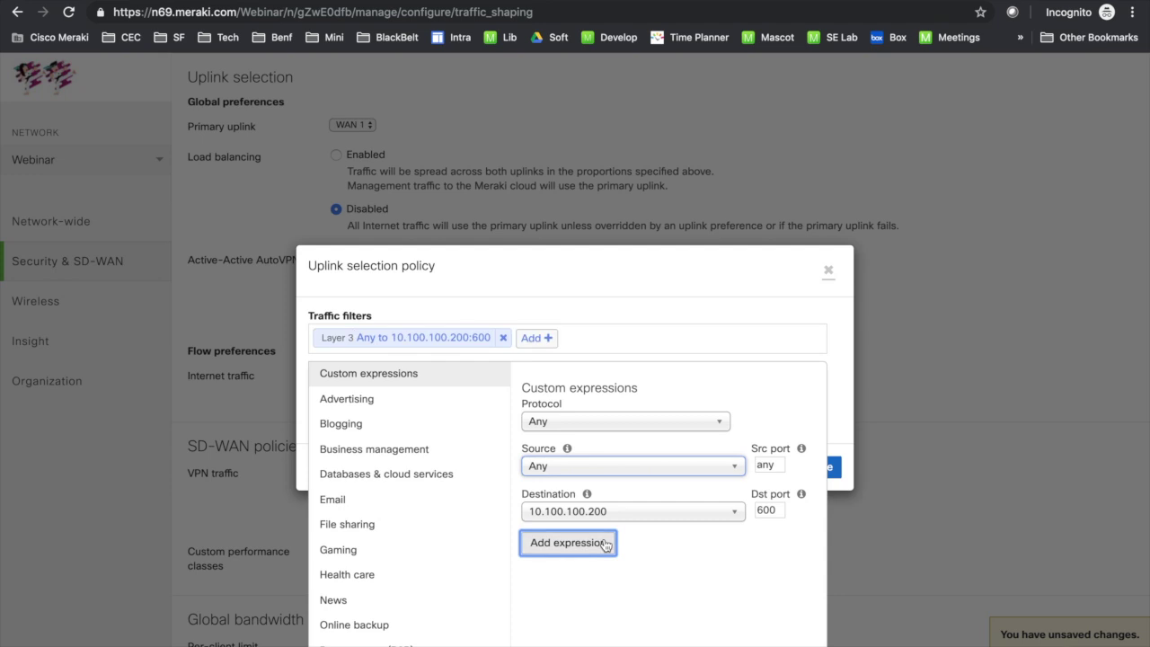
Step: Prefer WAN 2 as the uplink, fail over if the uplink is down, and save the policy
left_click(709, 297)
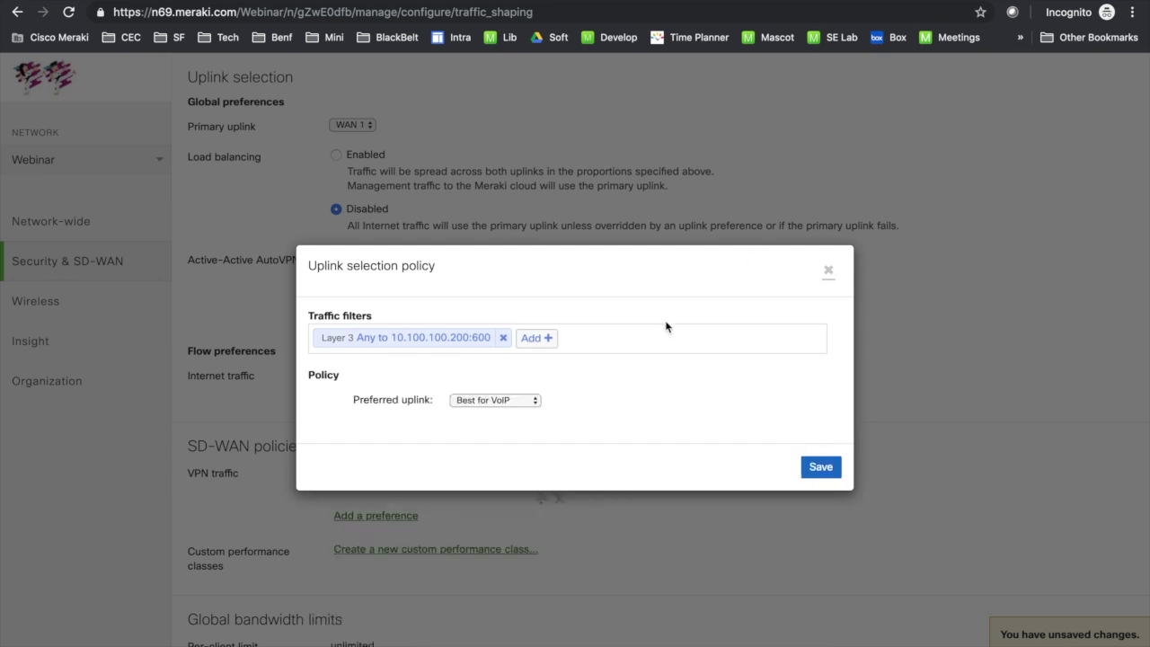
left_click(529, 400)
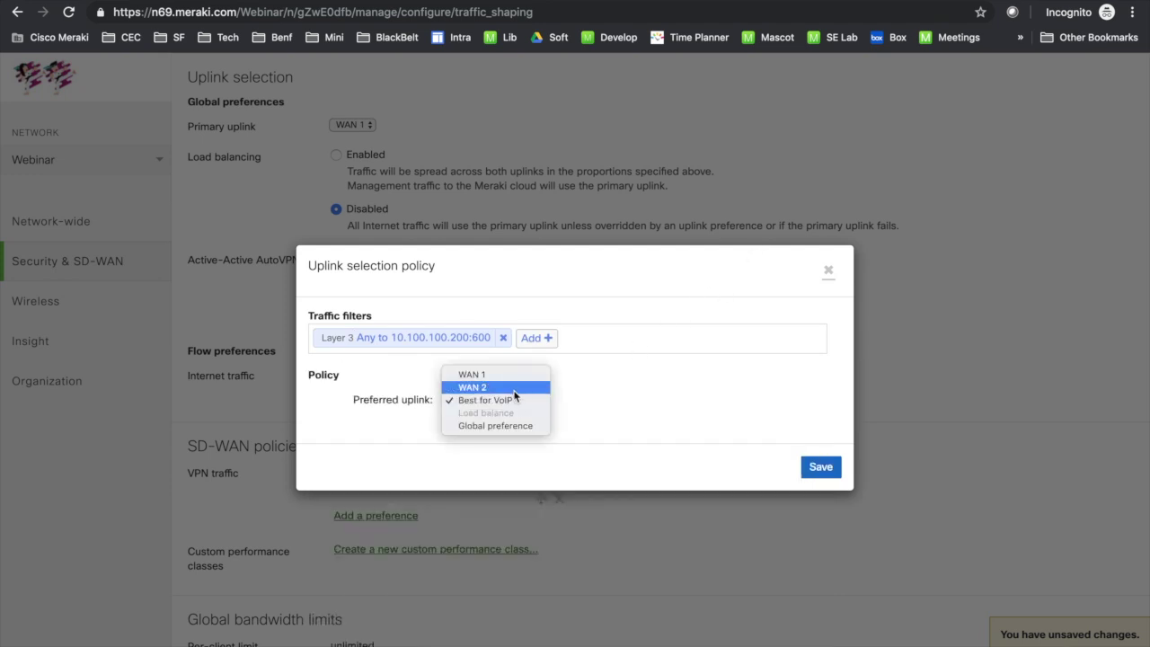
left_click(513, 388)
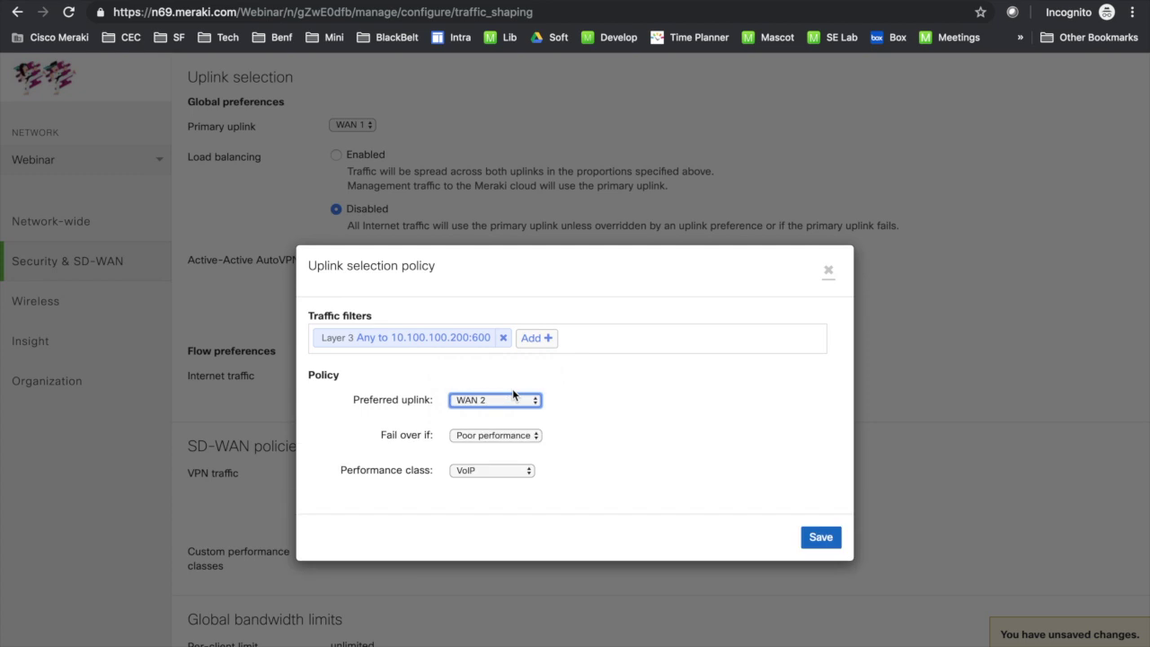
left_click(490, 437)
left_click(491, 447)
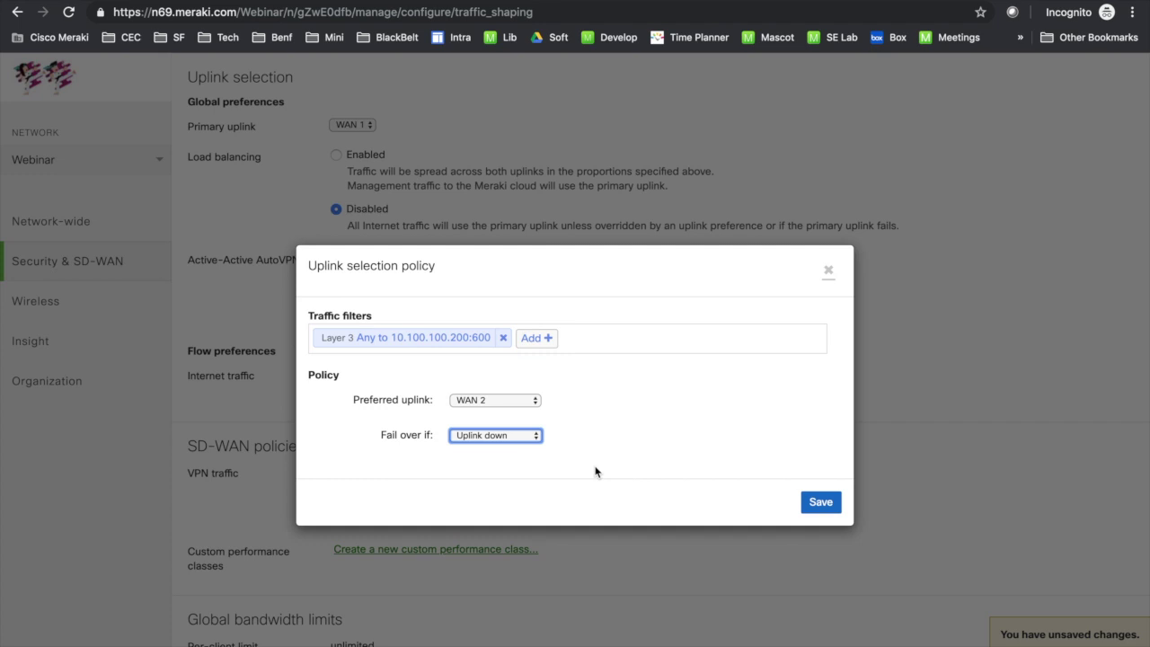
left_click(821, 502)
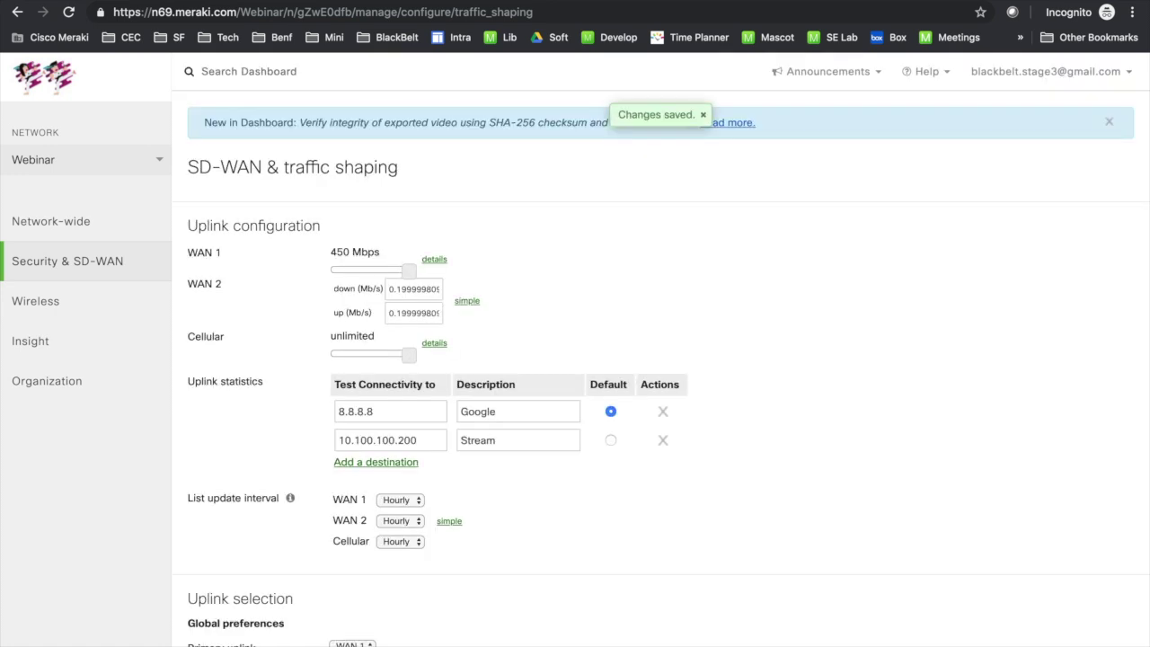
scroll(862, 583, "down", 10)
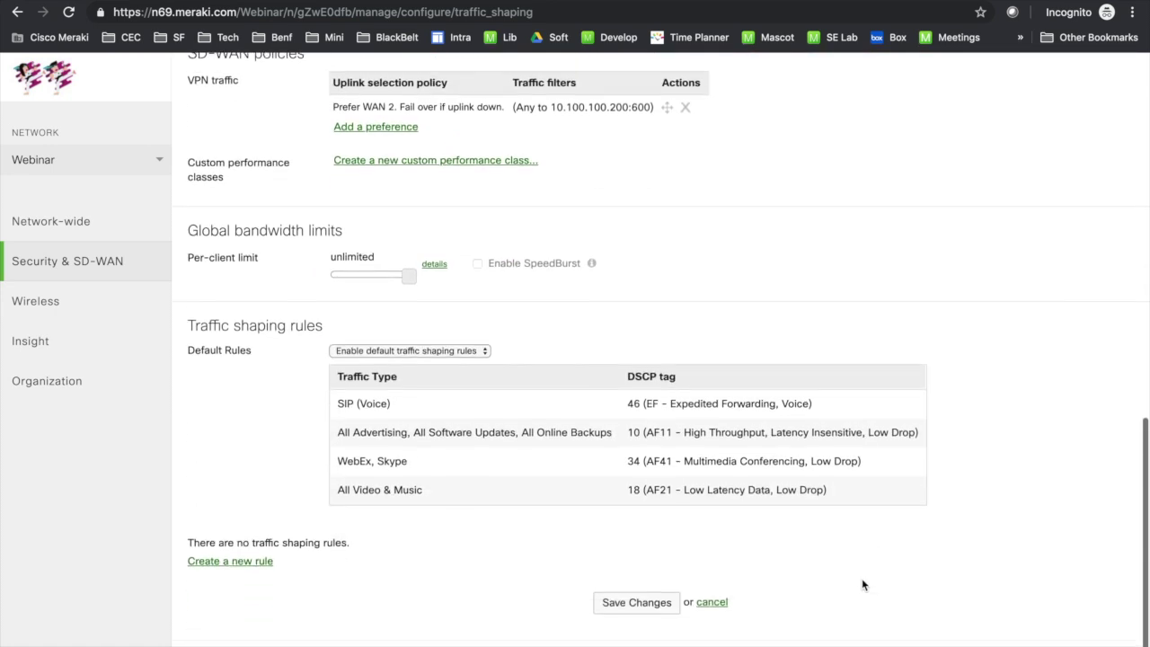
scroll(863, 585, "up", 3)
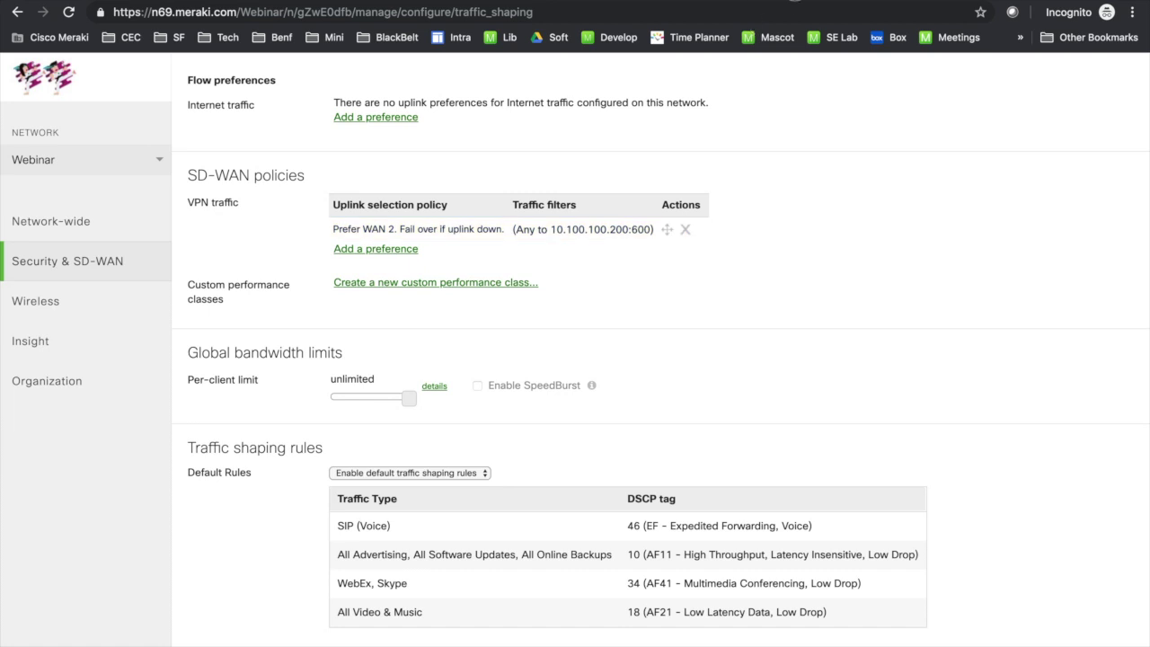
Step: Load the stream page at 10.100.100.200:700 in a new incognito tab
key("ctrl+t")
type("10.100.100.200:700")
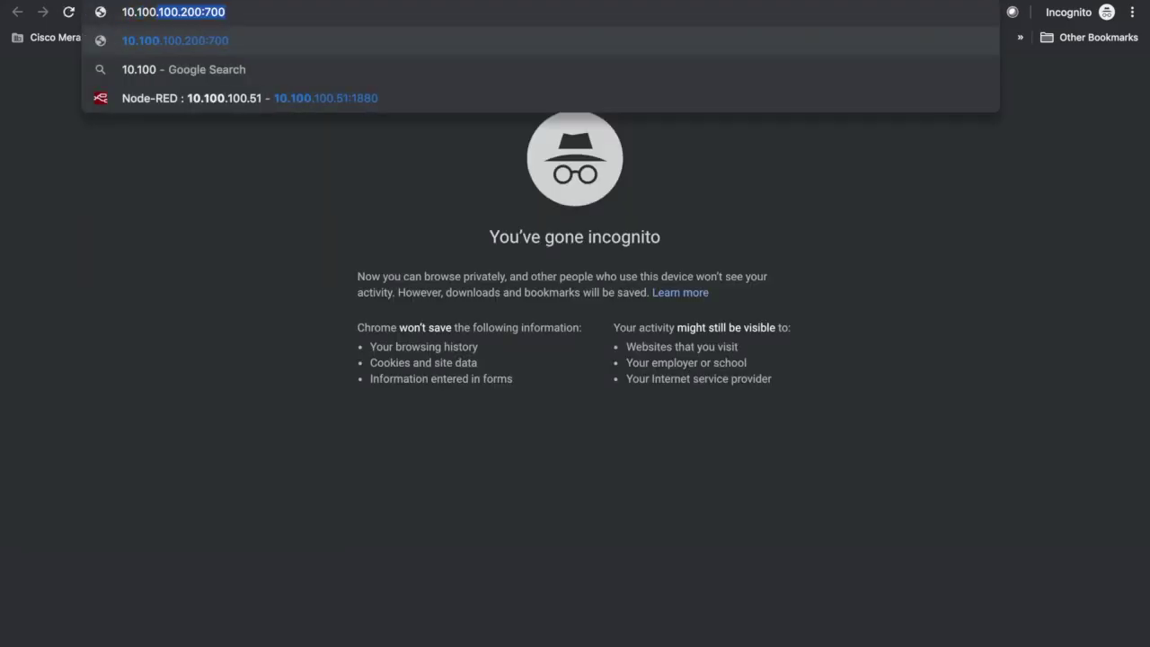
key("Right")
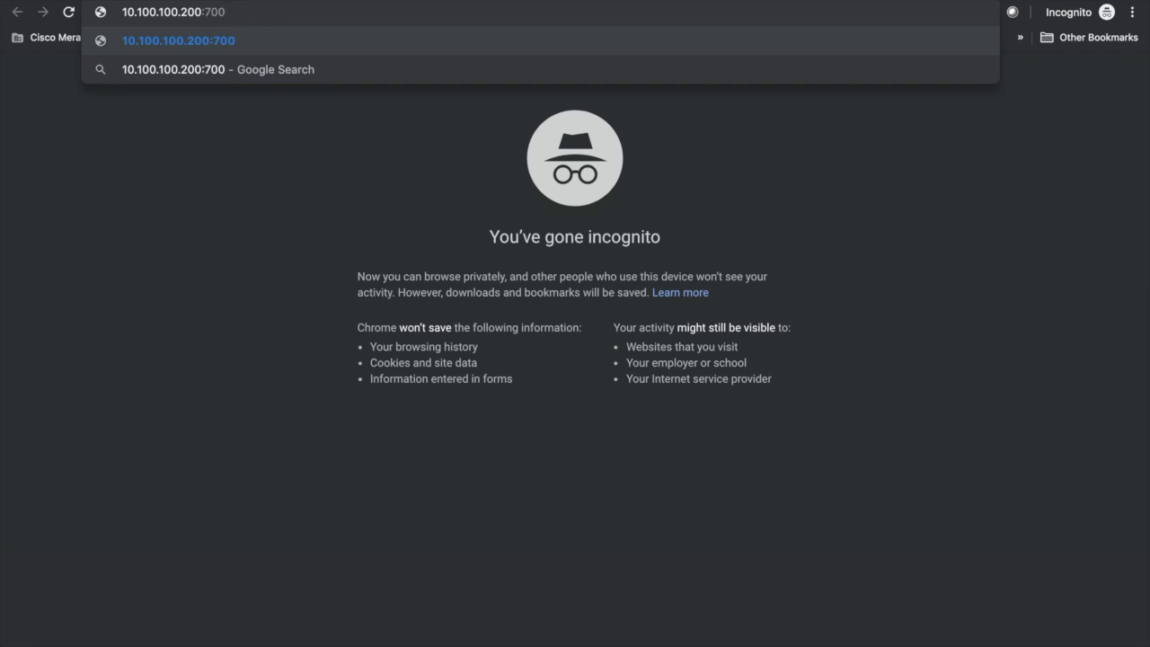
key("Return")
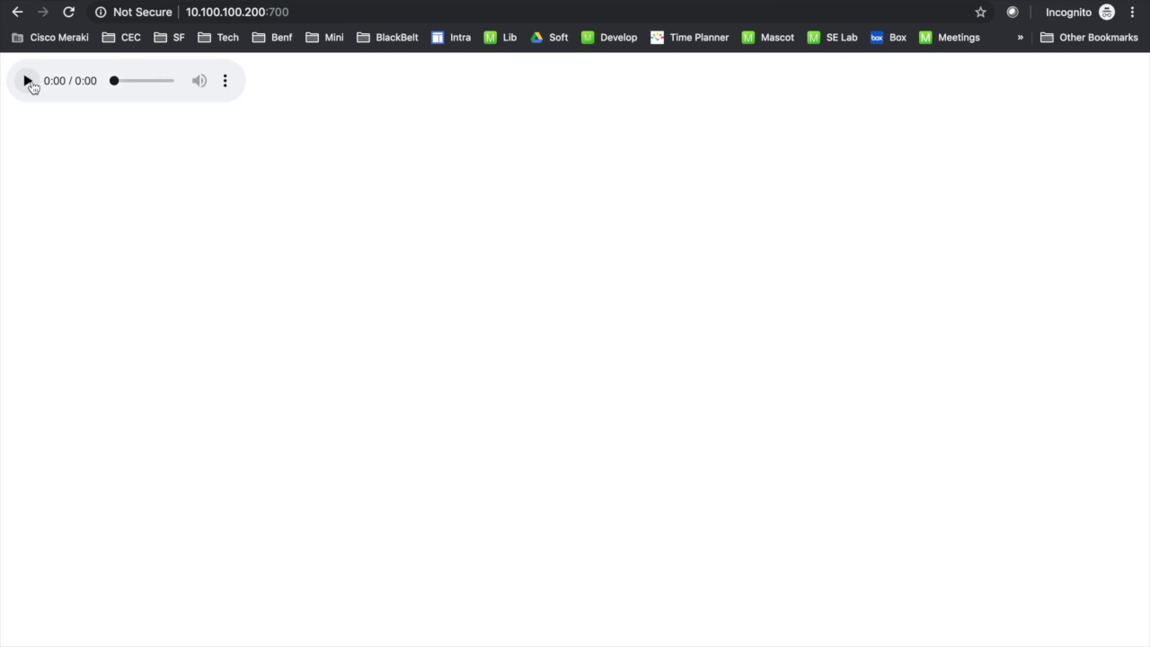
Step: Play the audio stream, reload the page, and return to the Meraki traffic shaping tab
left_click(29, 83)
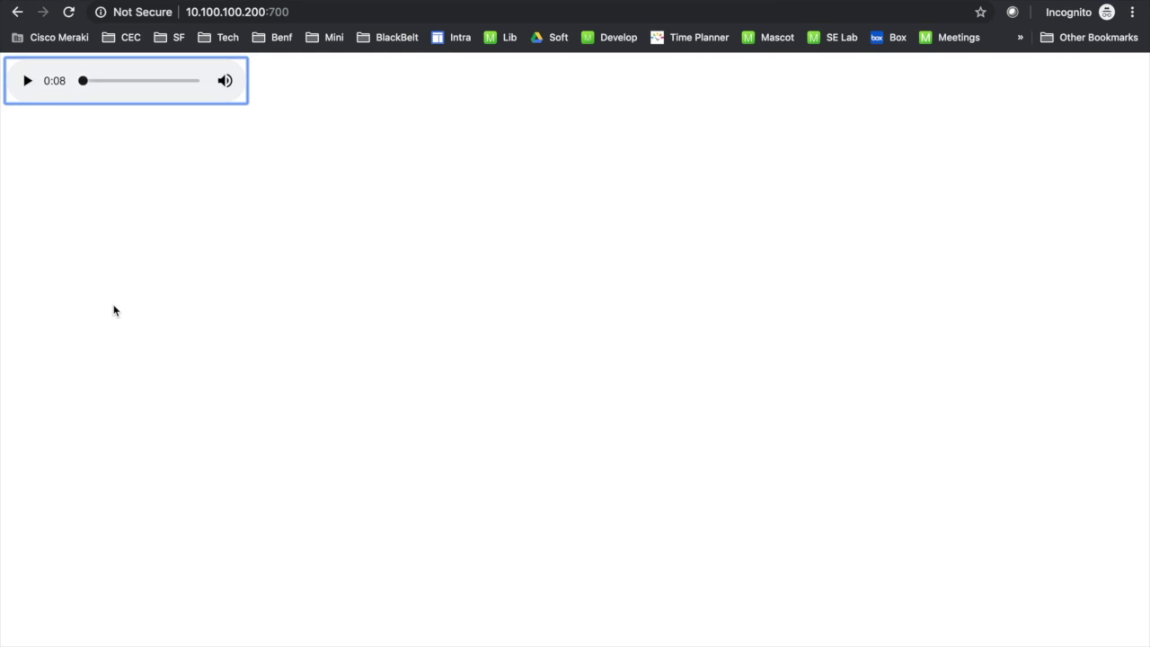
left_click(70, 12)
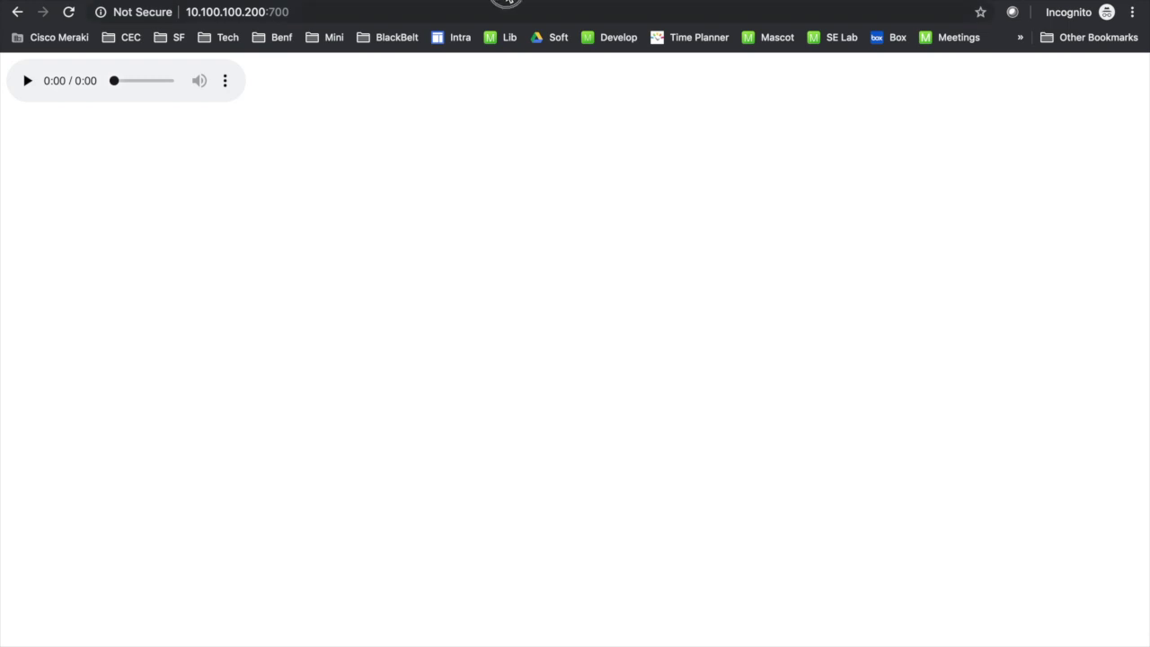
left_click(509, 2)
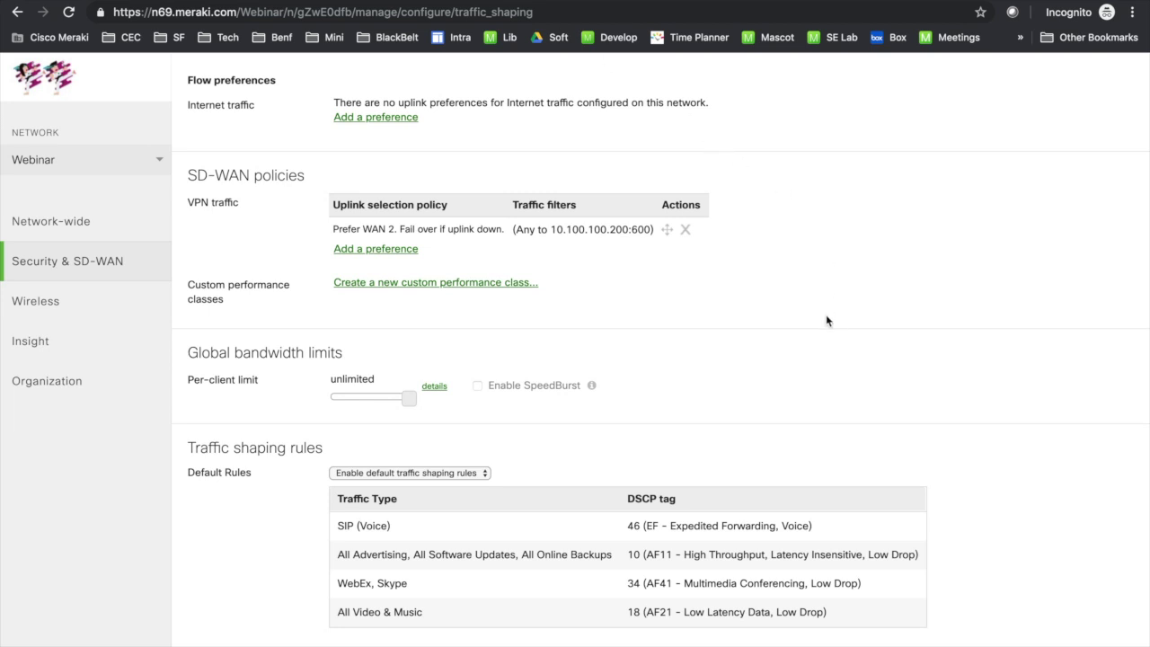
Step: Create custom performance class 'Stream' with 10 ms latency, 12 ms jitter and 3% loss
left_click(513, 283)
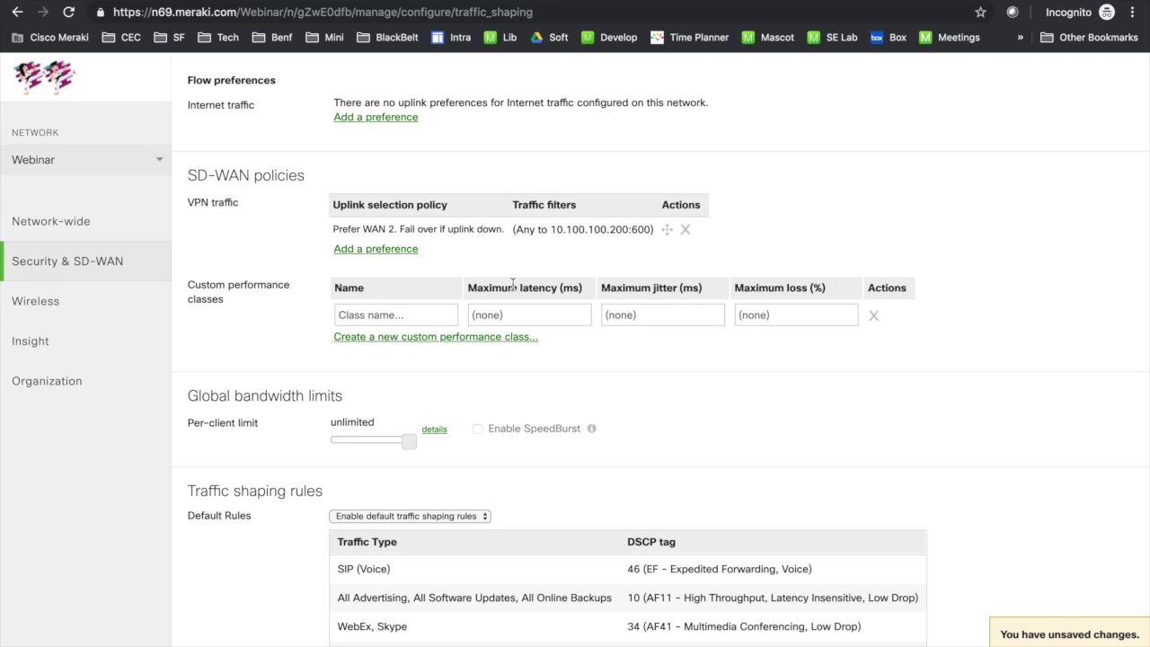
left_click(429, 313)
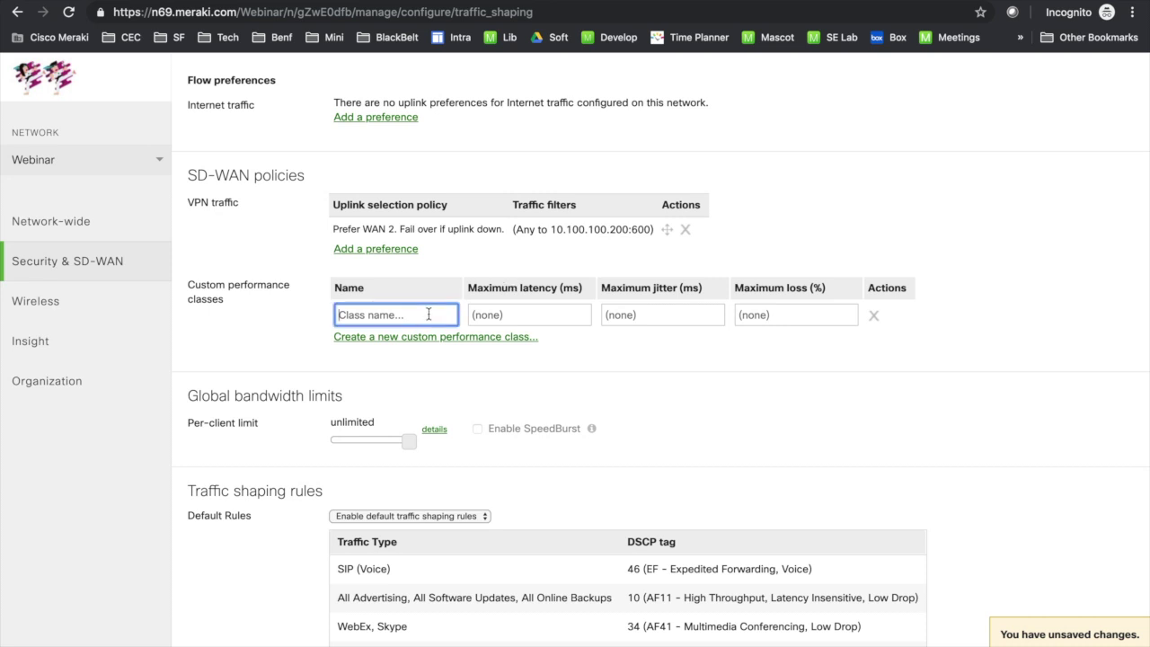
type("Stream")
left_click(562, 309)
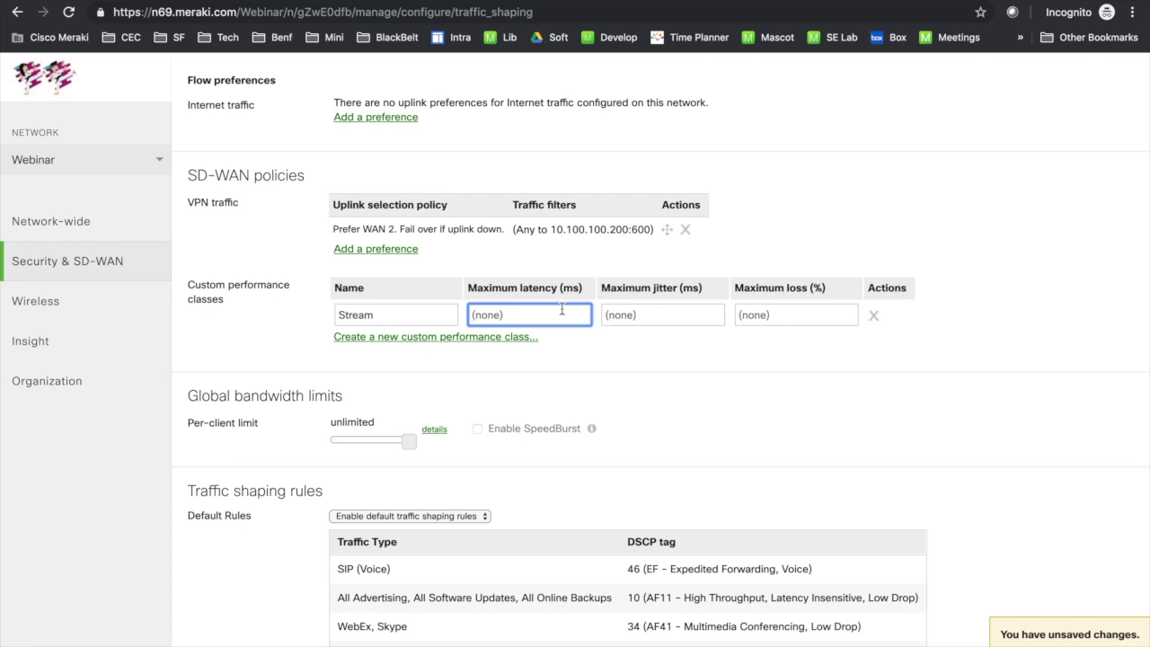
type("10")
left_click(687, 310)
type("12")
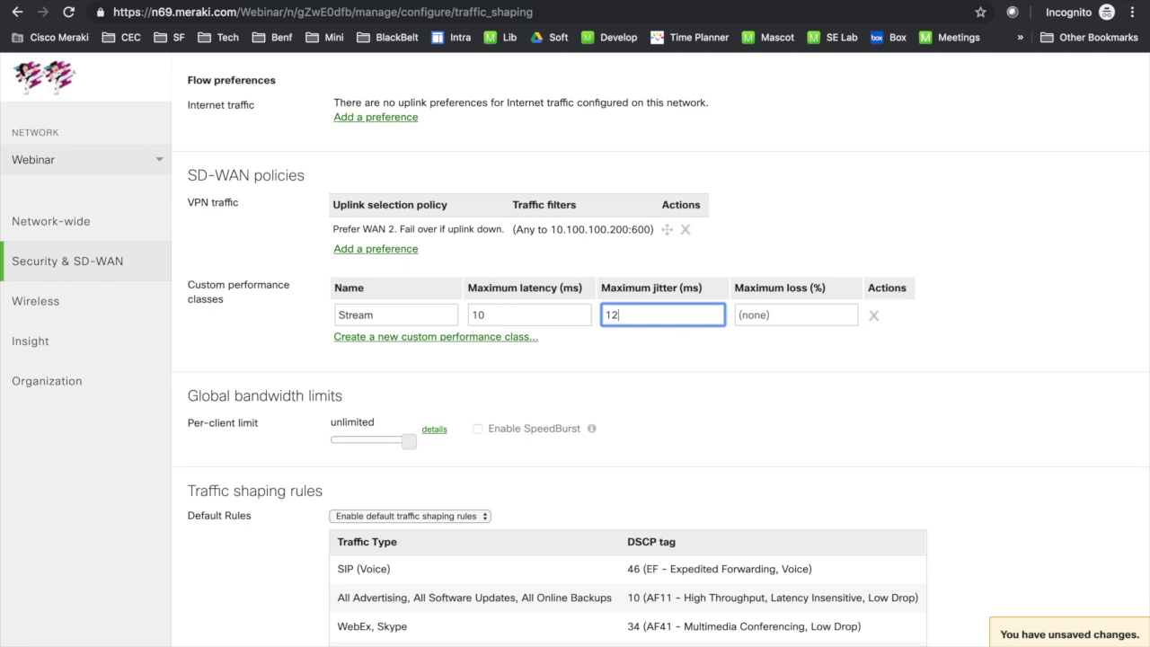
left_click(764, 326)
type("3")
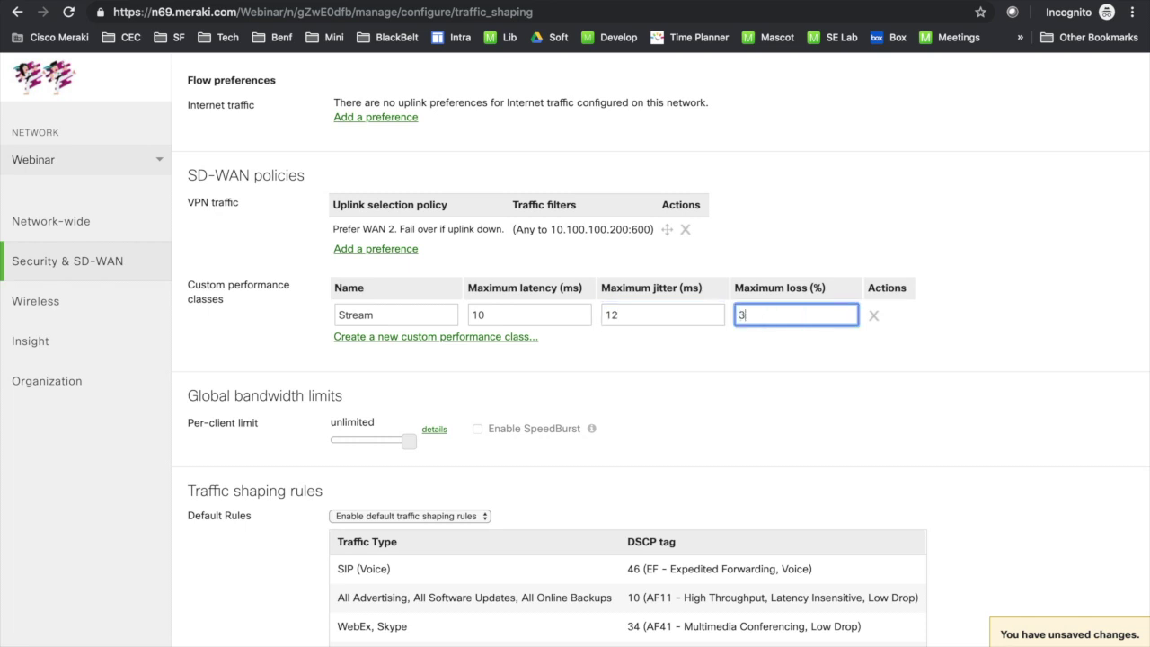
key("Return")
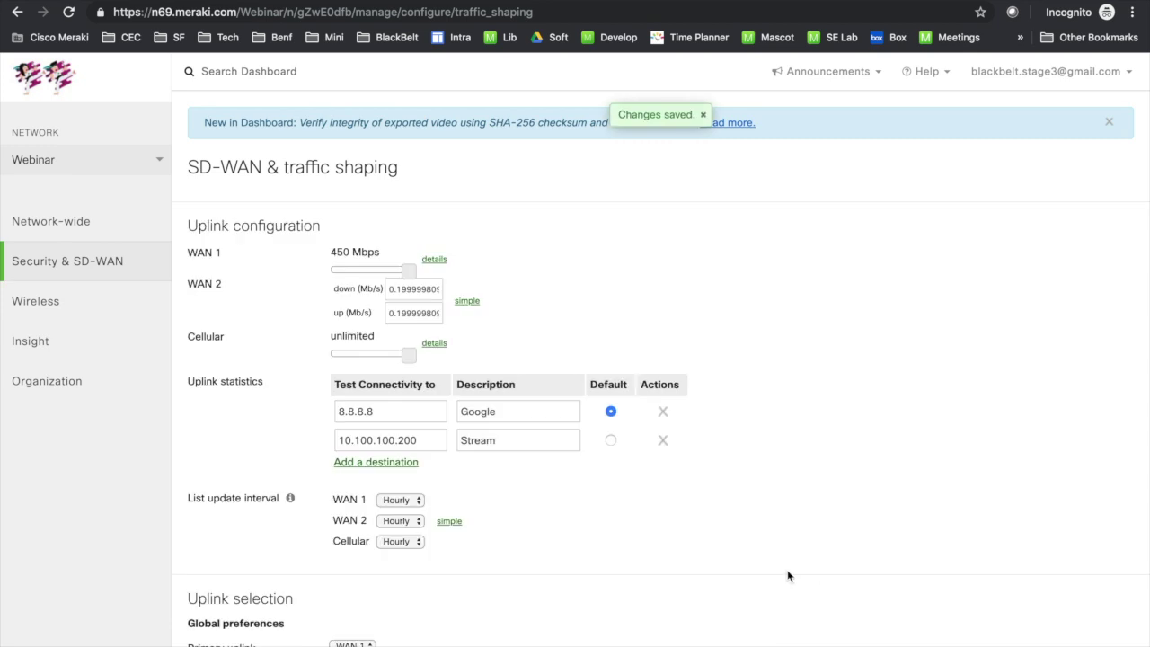
Step: Change the VPN traffic policy to fail over on poor performance for the Stream class, and save
scroll(585, 549, "down", 7)
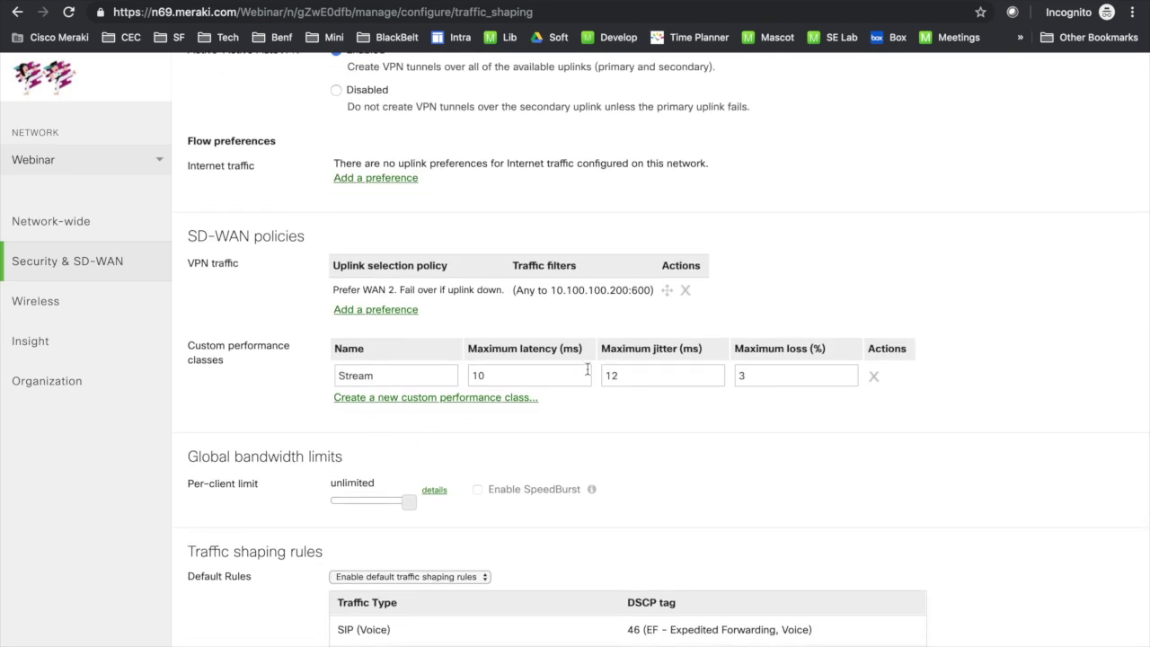
left_click(519, 300)
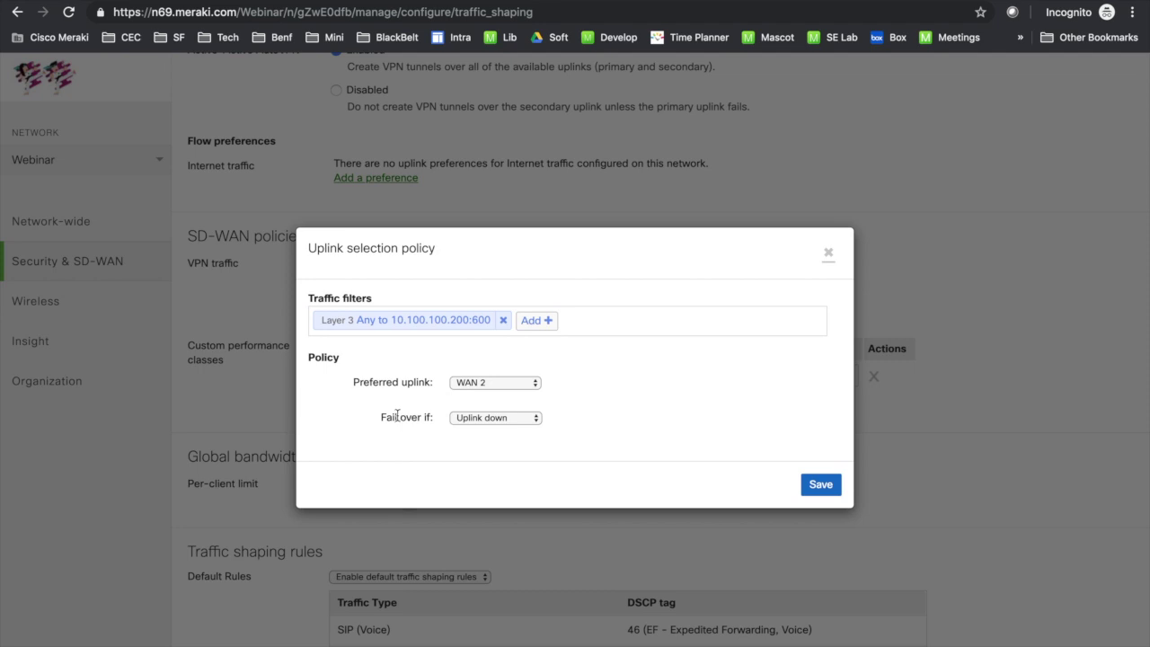
left_click_drag(380, 416, 440, 416)
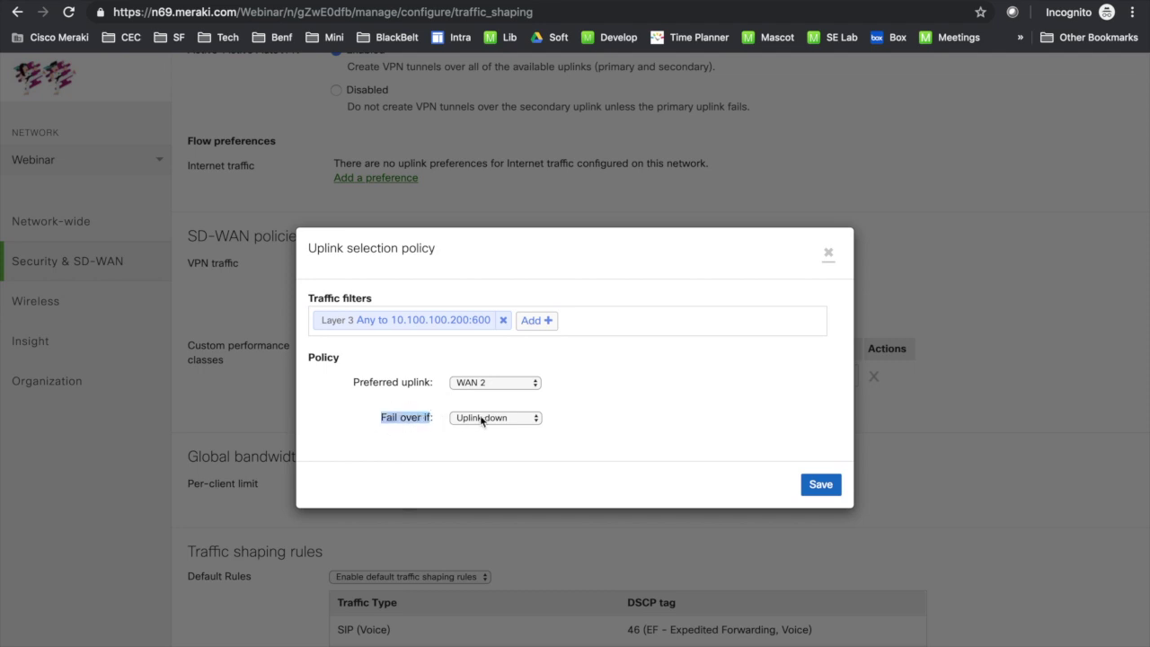
left_click(495, 418)
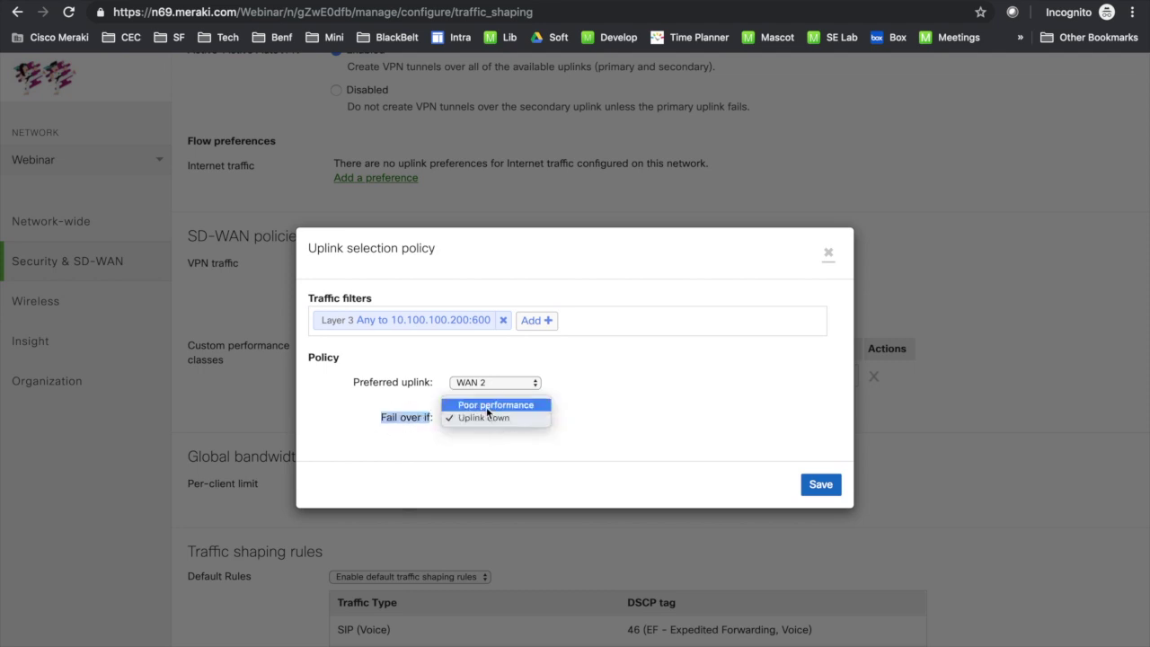
left_click(486, 406)
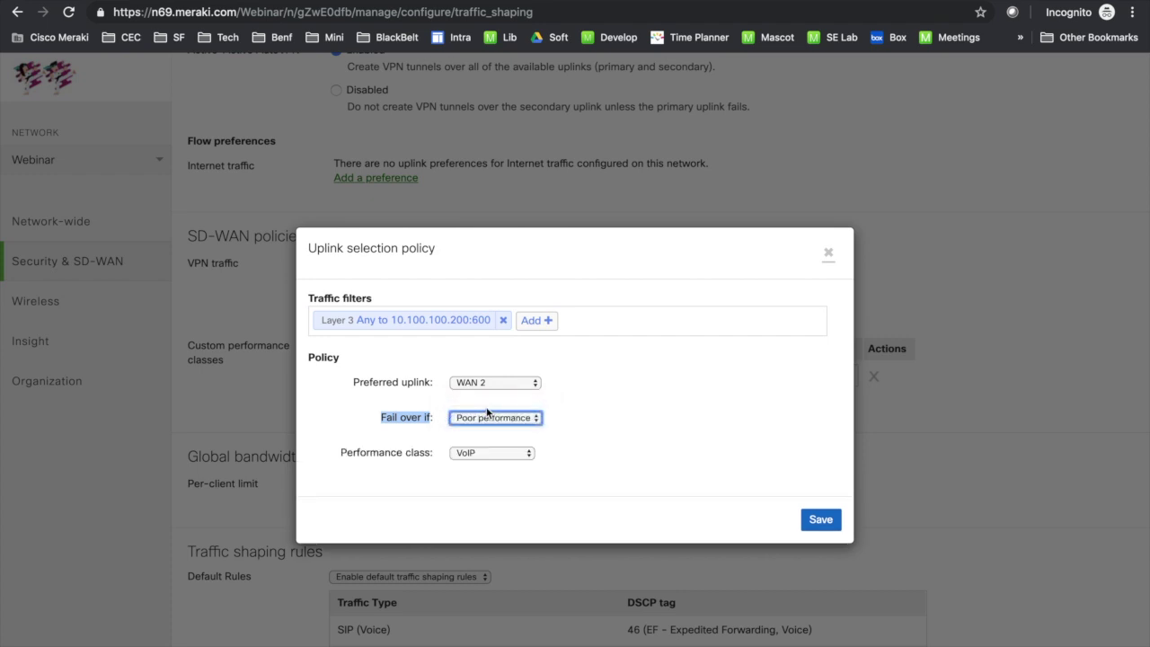
left_click(491, 452)
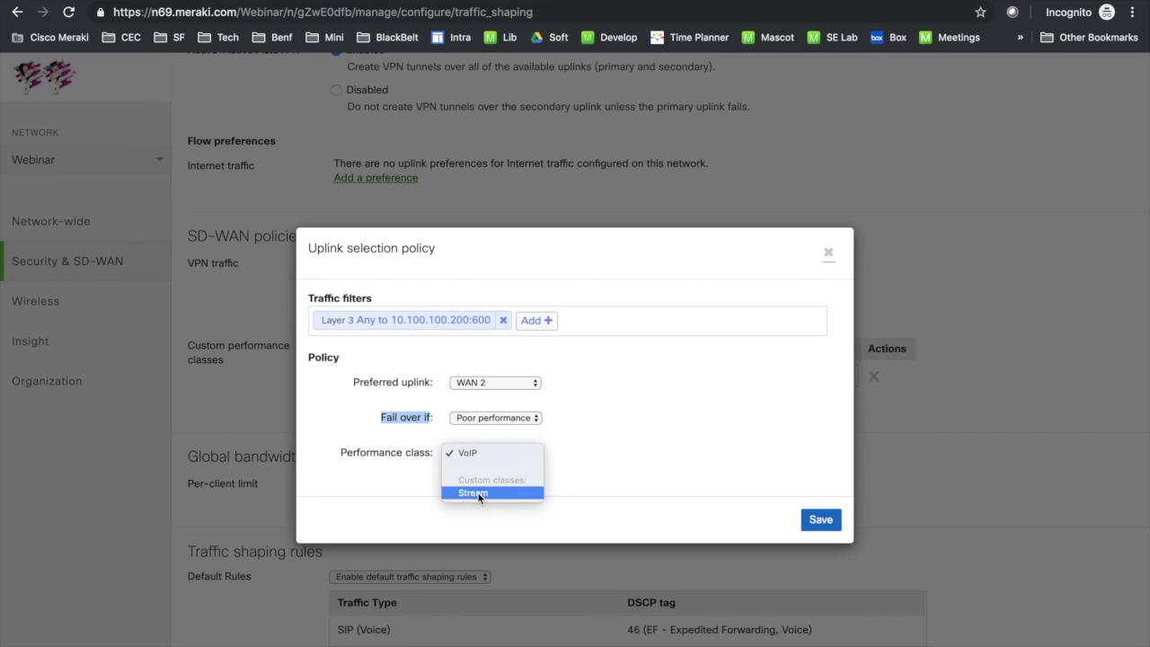
left_click(477, 493)
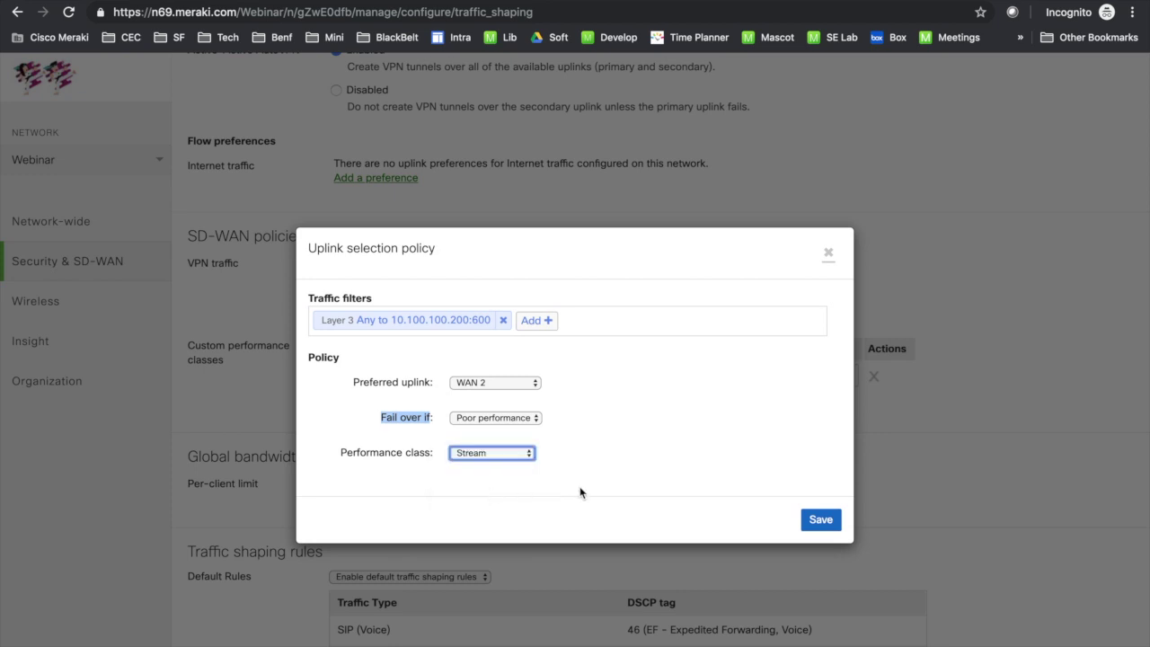
left_click(816, 518)
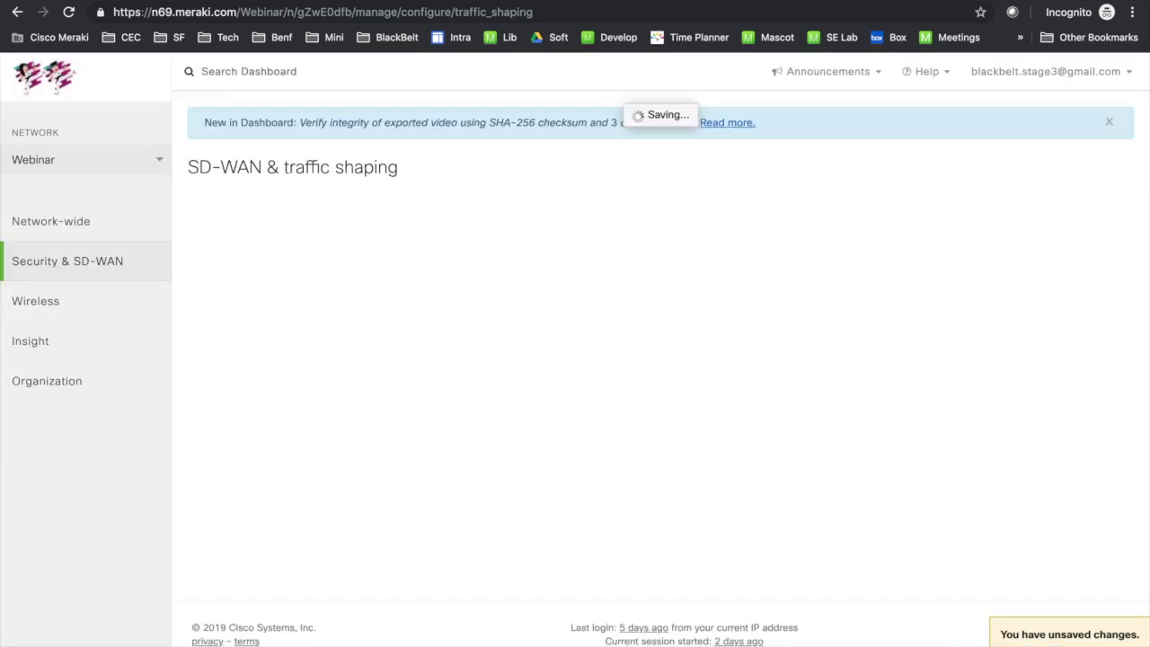
scroll(771, 485, "down", 10)
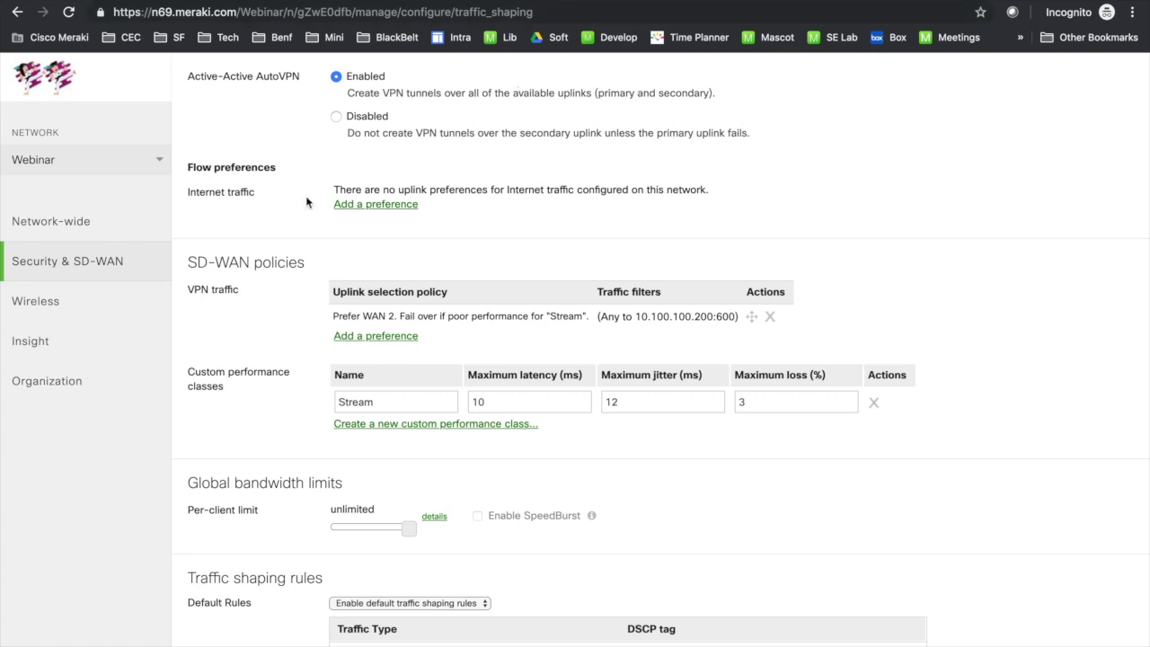
Step: Open the VPN status page in a new tab and review it
mouse_move(164, 263)
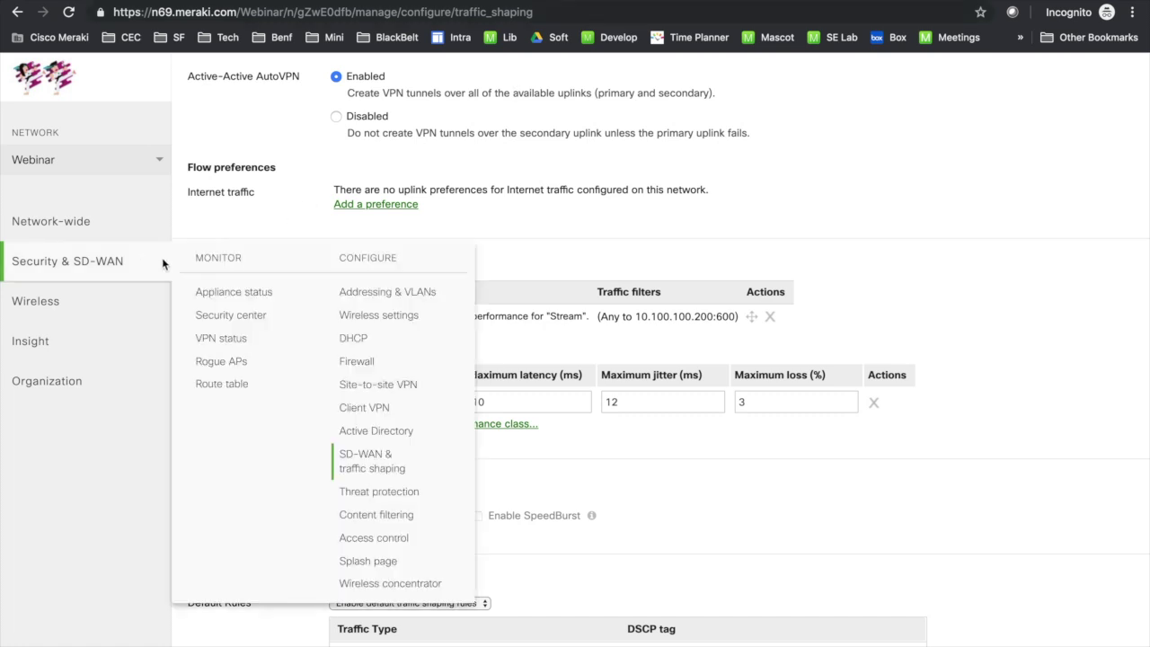
right_click(236, 338)
left_click(251, 342)
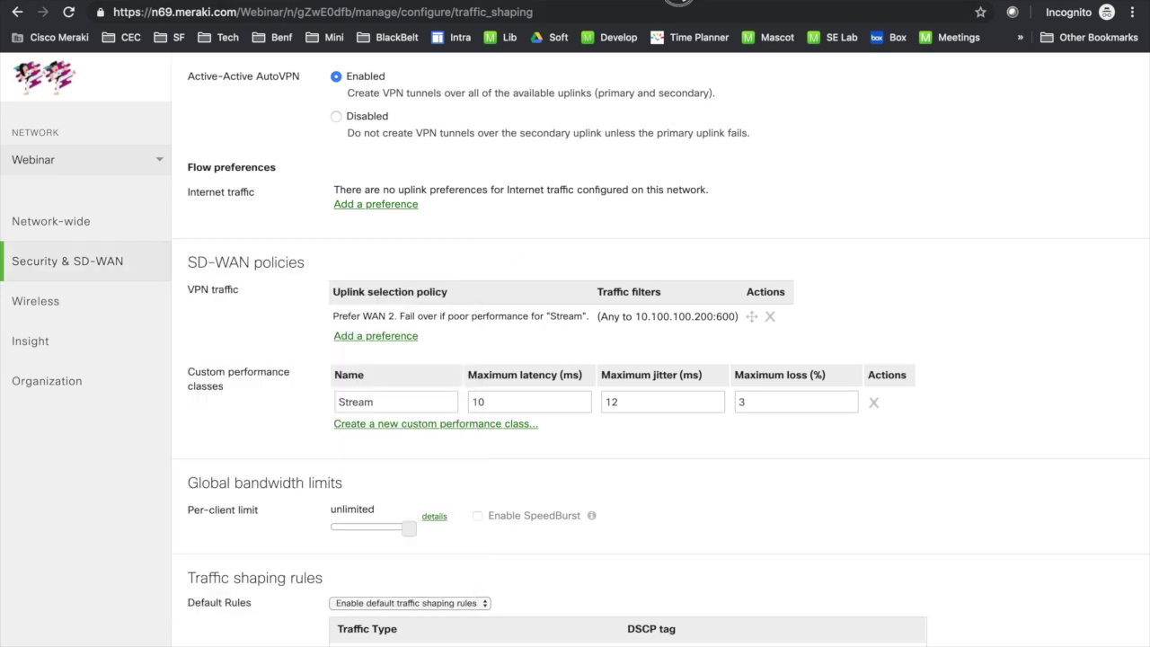
left_click(685, 2)
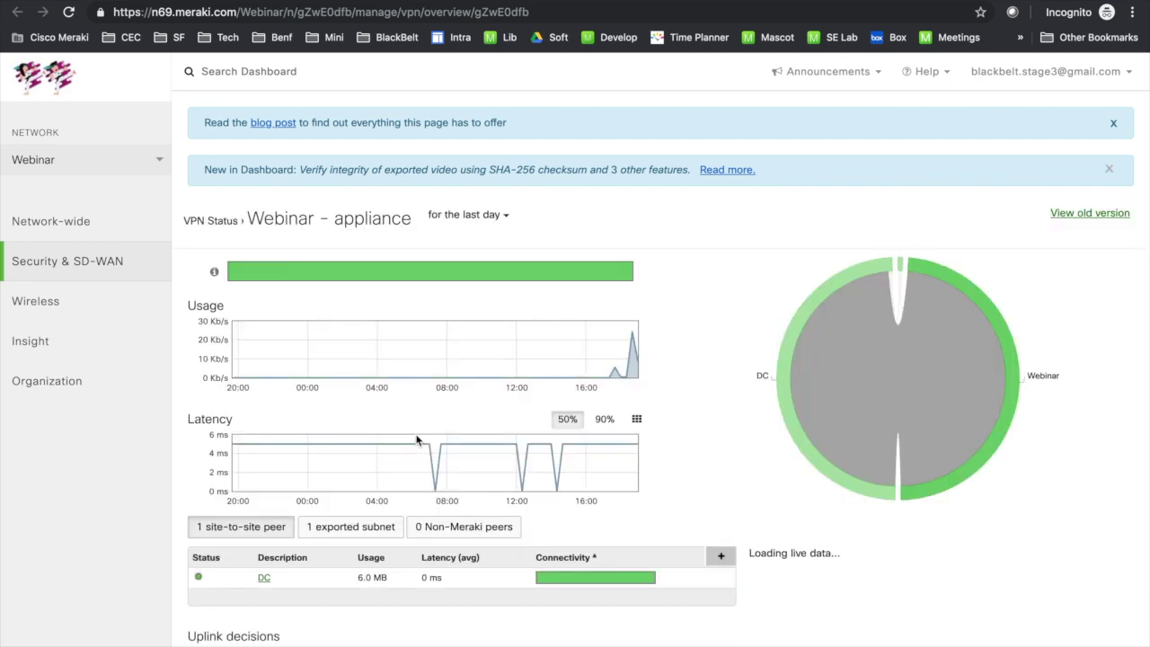
scroll(416, 440, "down", 3)
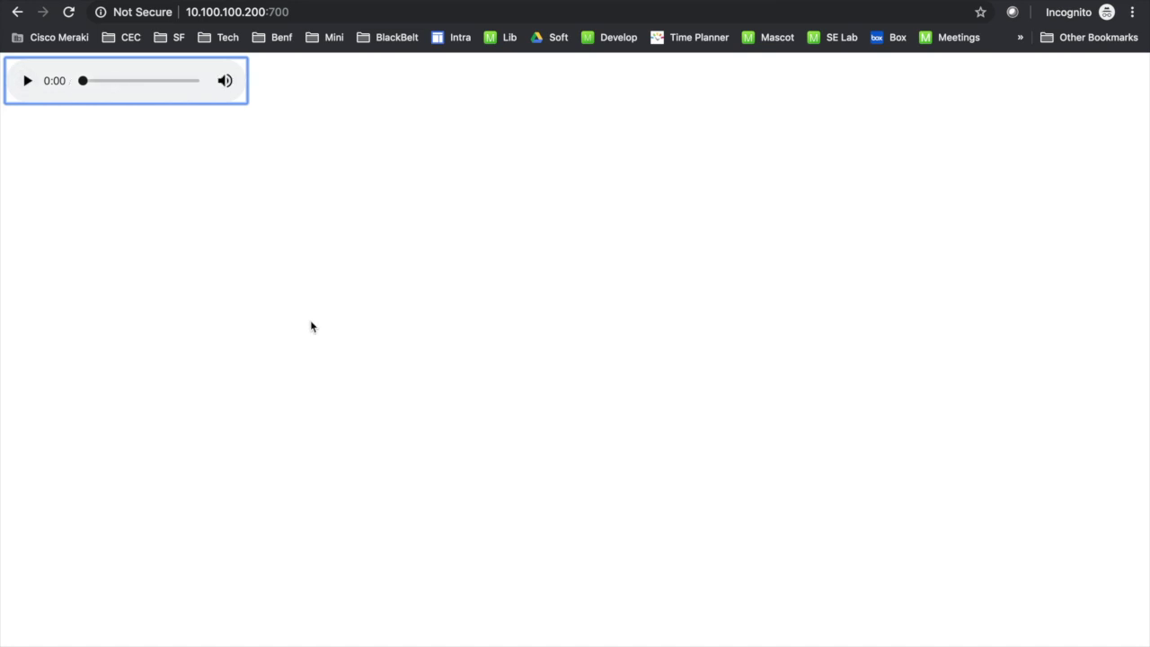
Step: Back on VPN status, open the WAN 1 uplink performance details from Uplink decisions
left_click(647, 1)
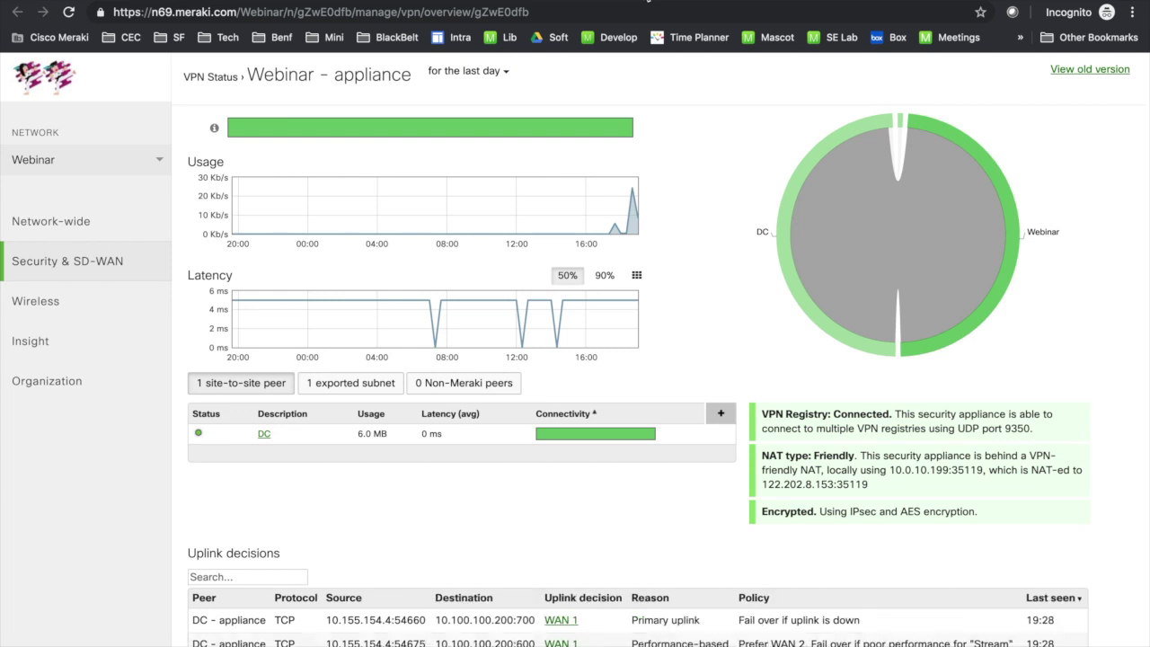
scroll(585, 462, "down", 1)
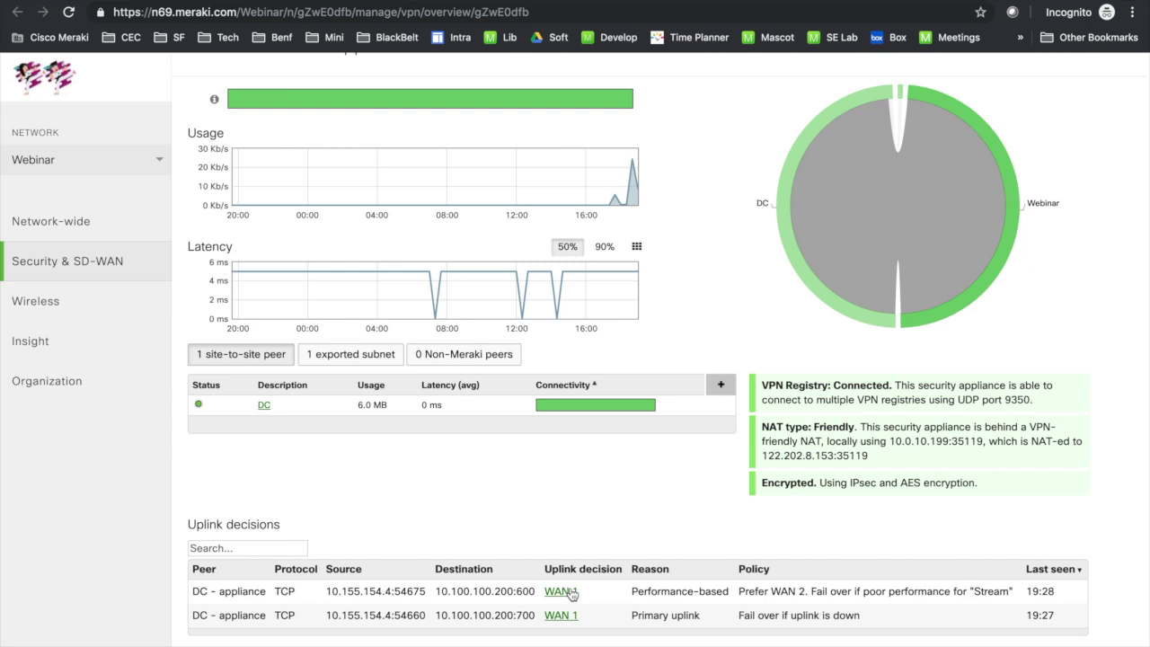
left_click(560, 591)
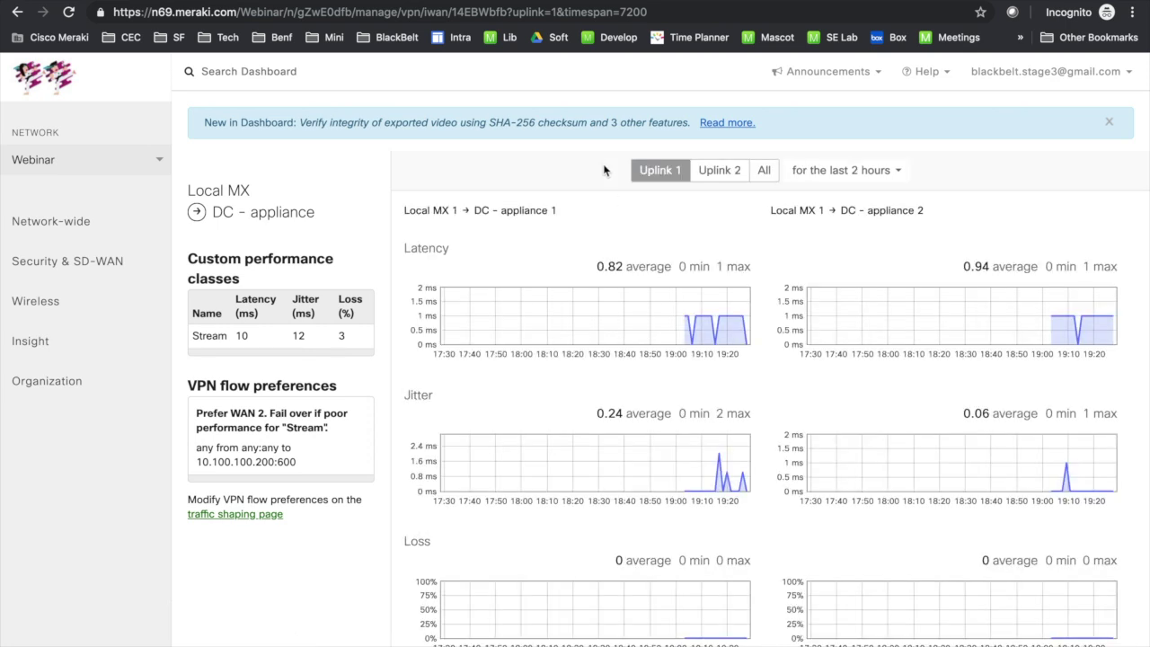
Step: Show all four uplink pairs and shade periods matching the Stream performance class
left_click(764, 170)
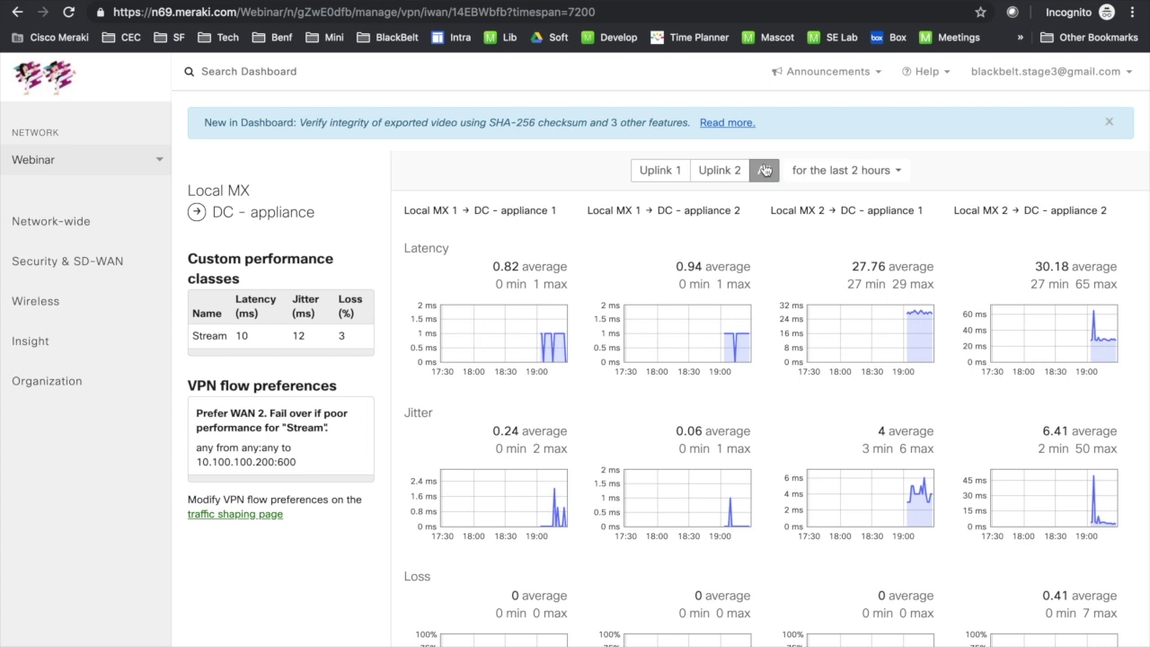
left_click(306, 335)
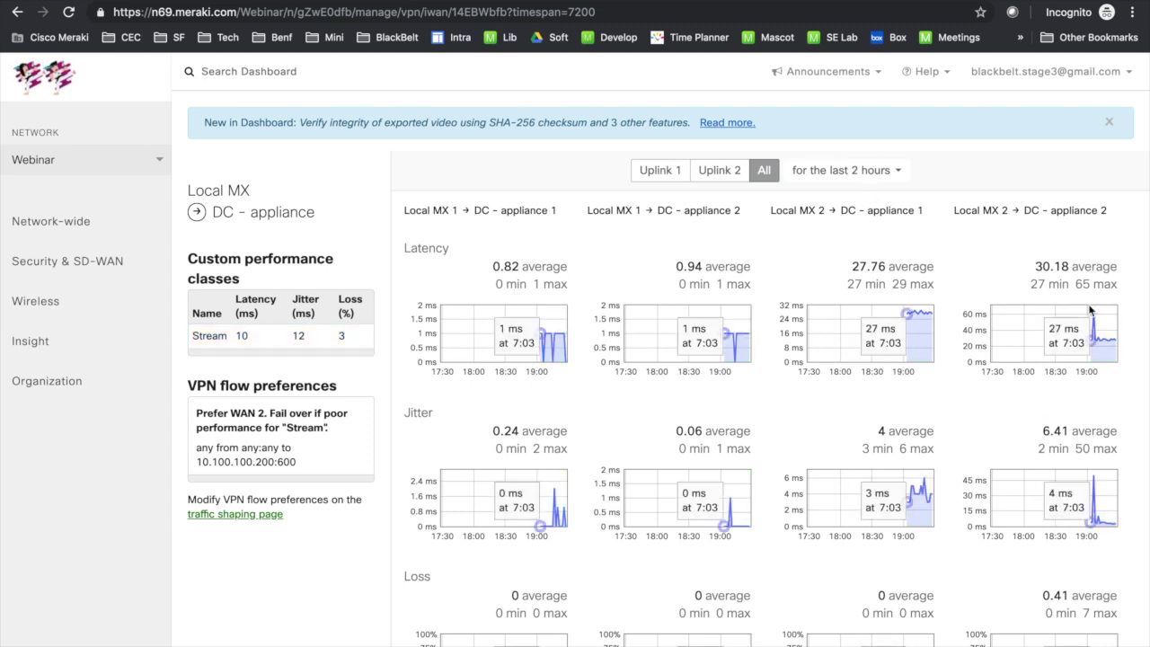
mouse_move(840, 309)
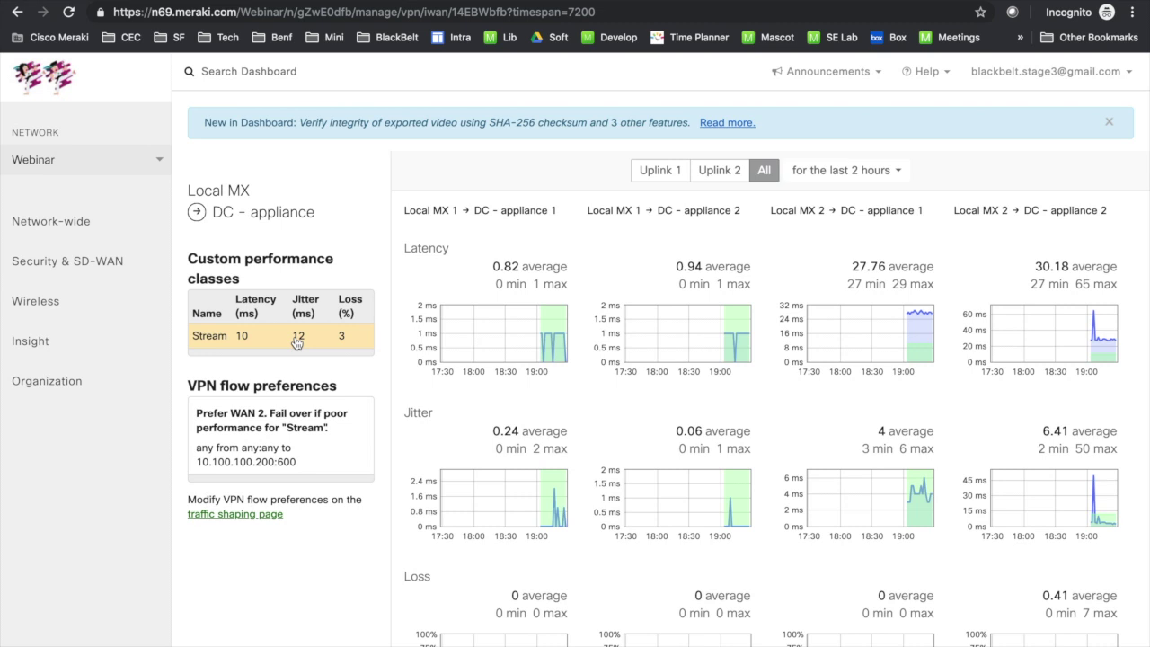
mouse_move(126, 261)
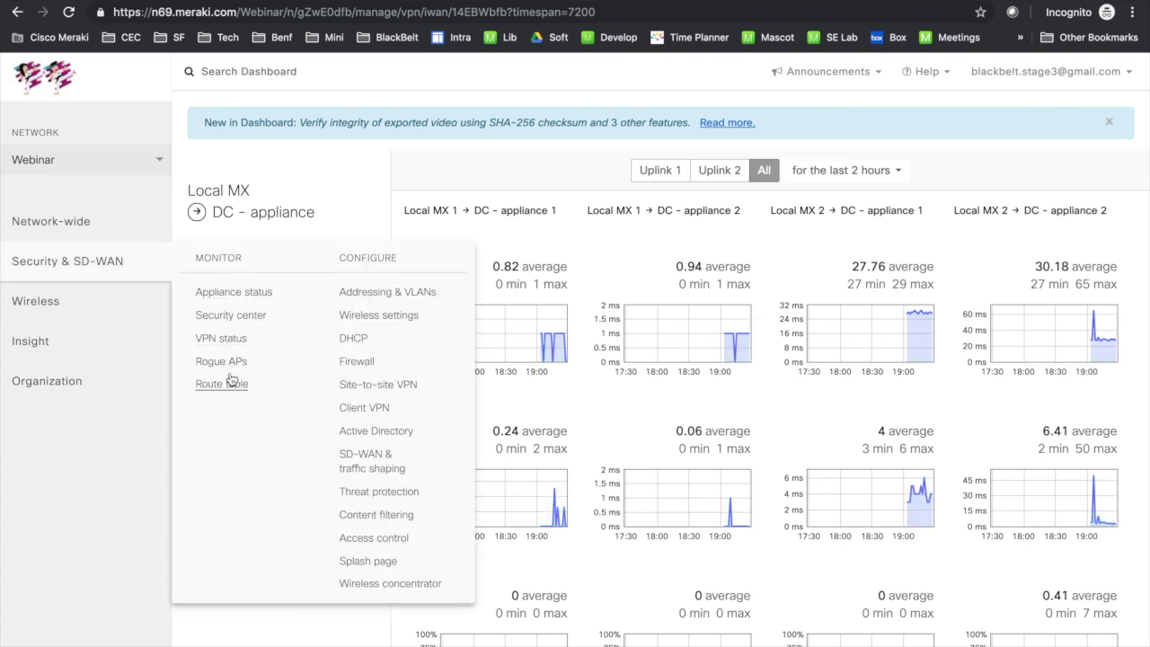
Step: On VPN status, highlight the Uplink decisions rows showing DC flows on WAN 1 as Performance-based
left_click(230, 344)
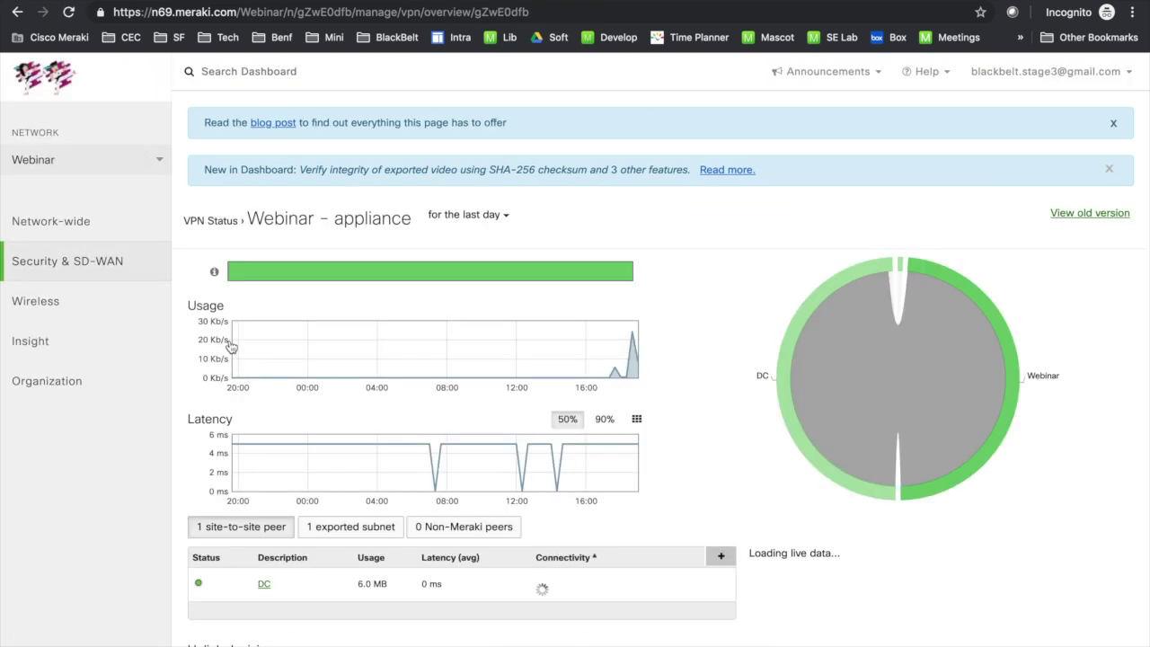
scroll(537, 481, "down", 5)
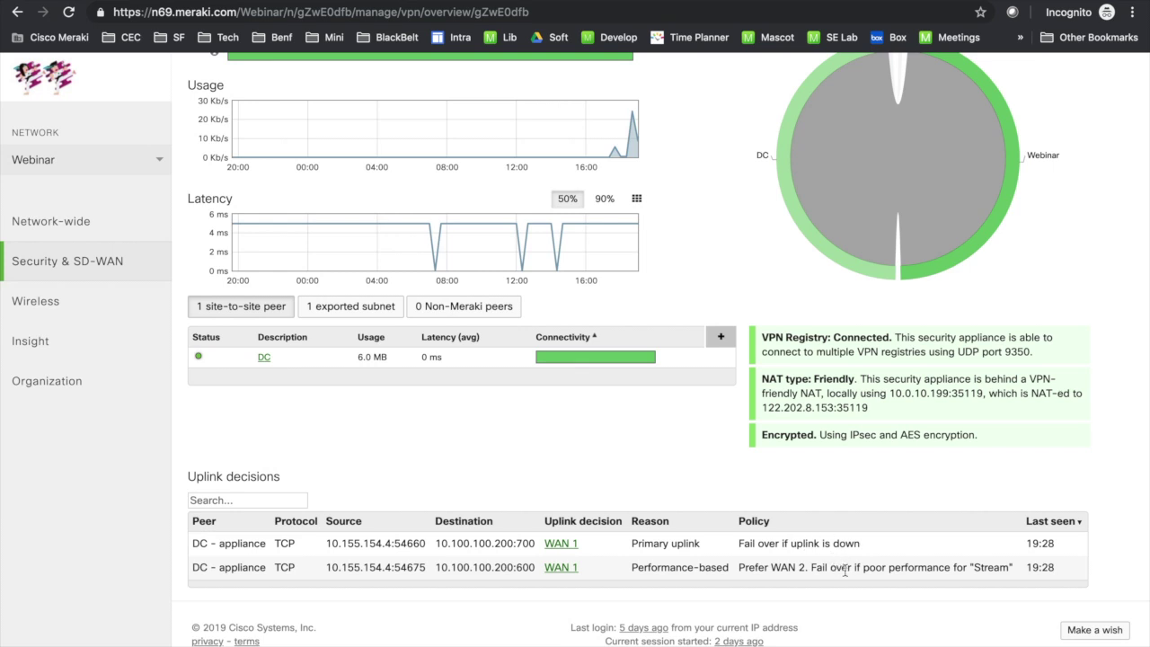
left_click_drag(631, 567, 754, 573)
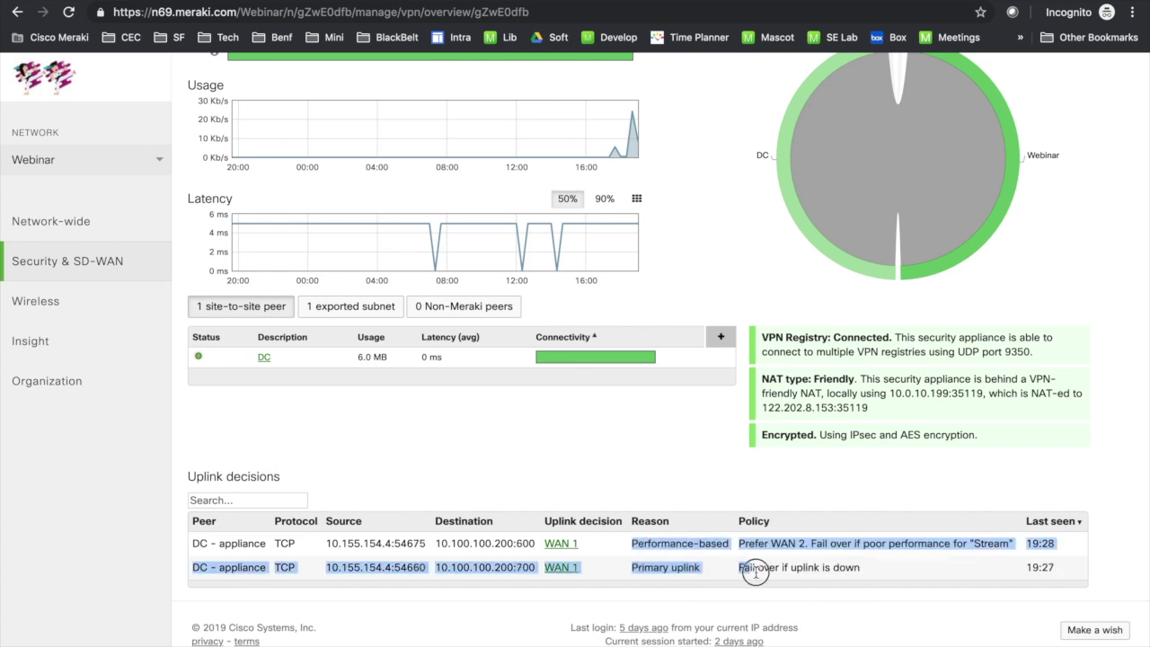
left_click(705, 560)
triple_click(698, 543)
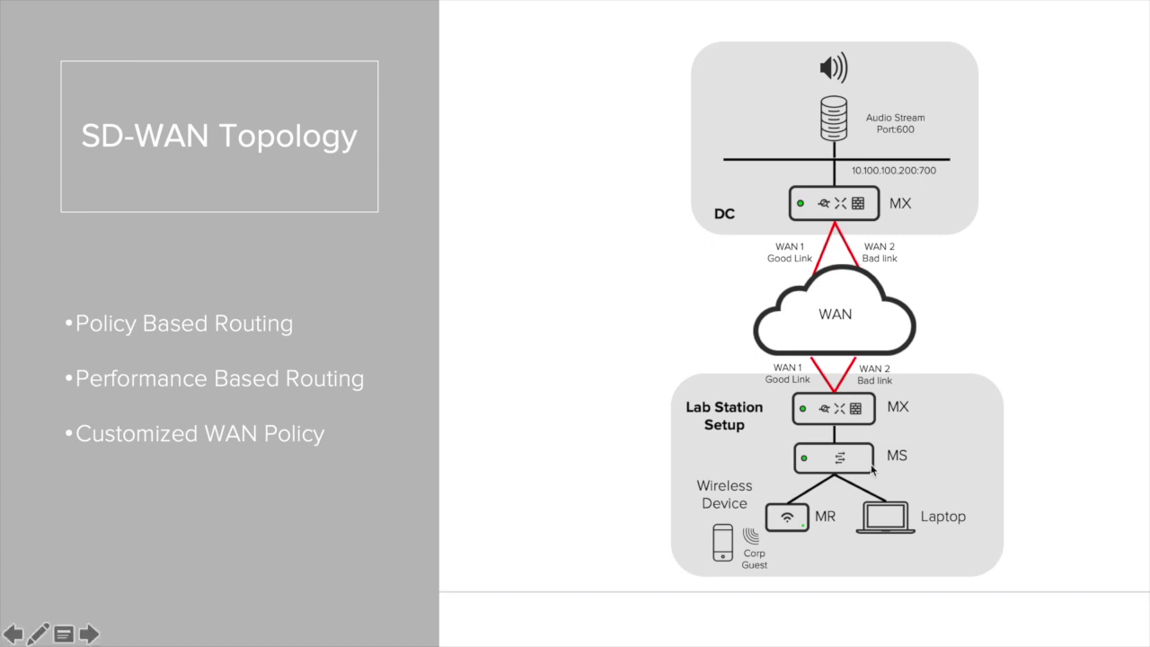
Step: Leave the SD-WAN Topology slide, bring up the lab network diagram, and return to the VPN status page
key("alt+Tab")
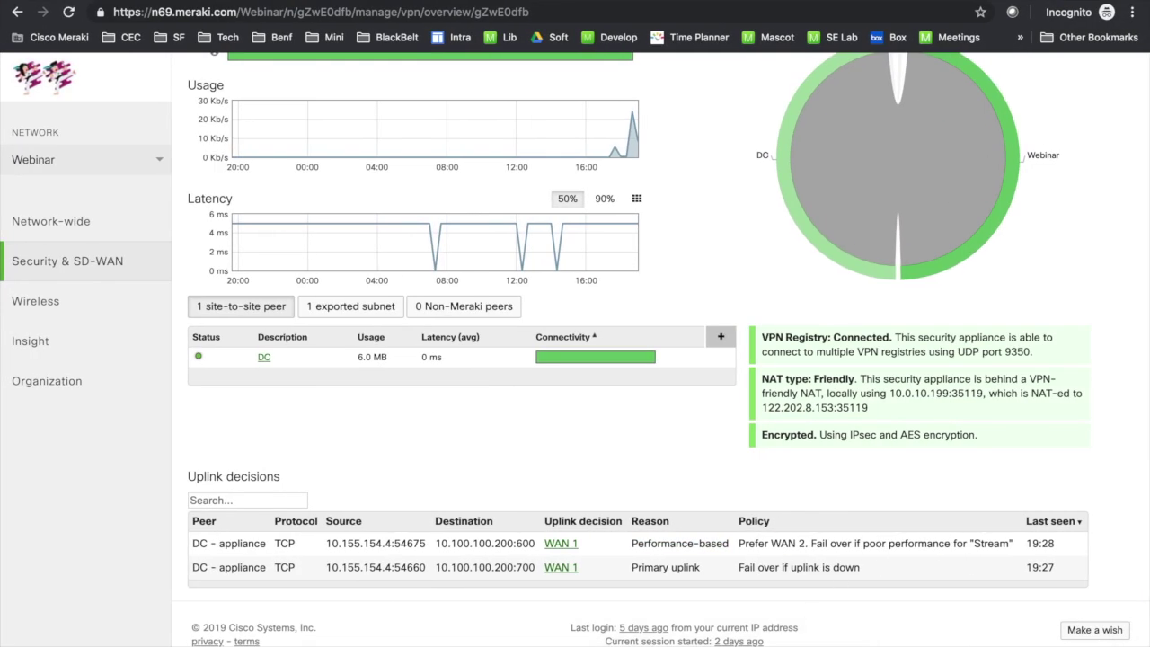
left_click(699, 641)
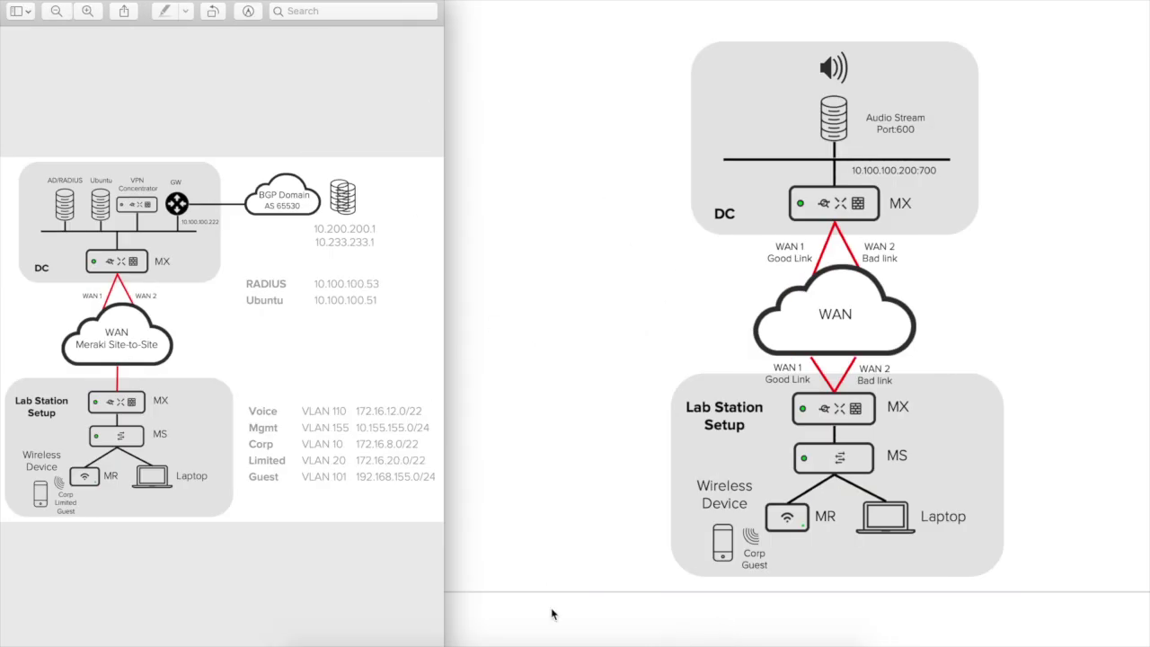
left_click(364, 641)
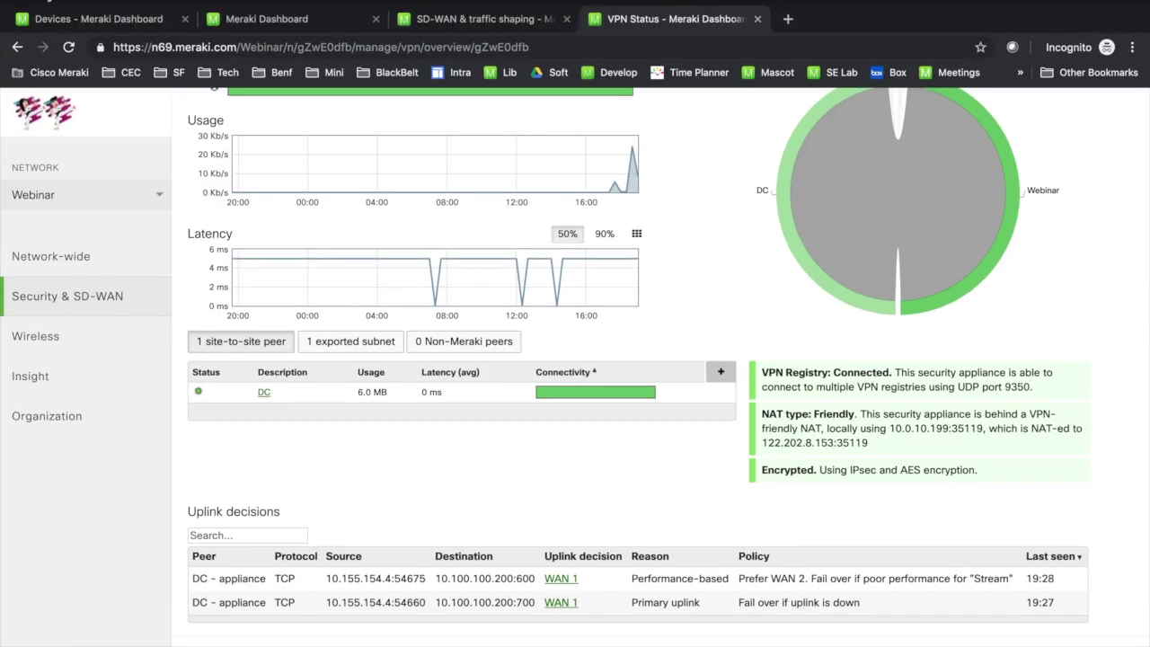
key("ctrl+alt+Right")
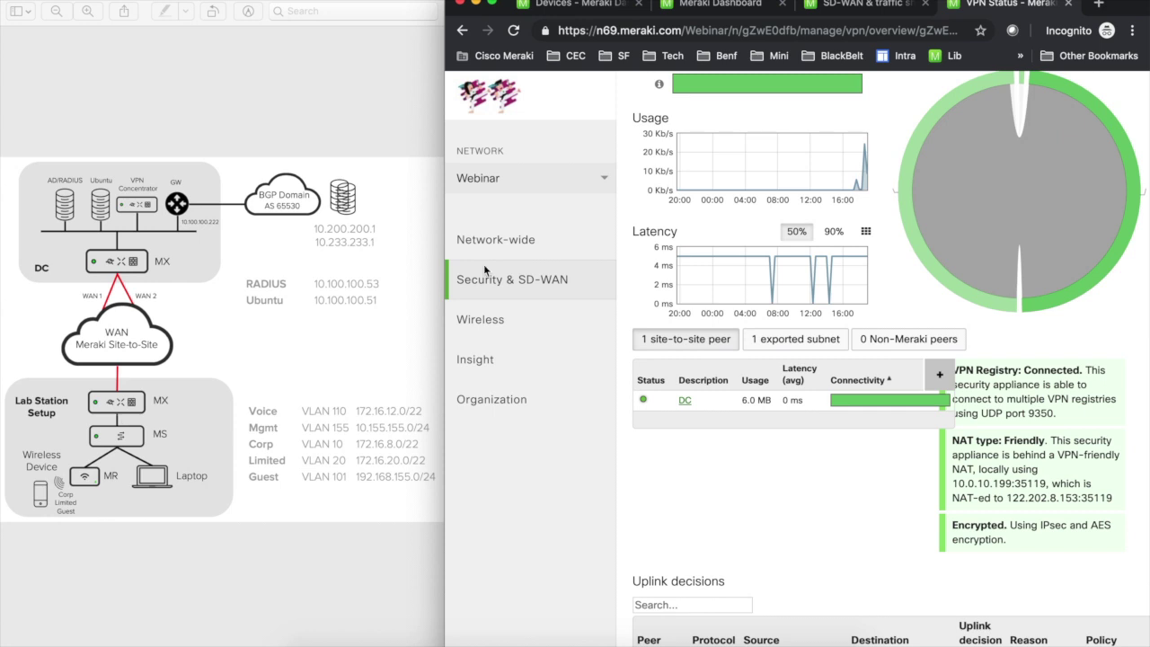
Step: Switch to the VPN network, view its appliance status, then go to its Site-to-site VPN settings
left_click(582, 177)
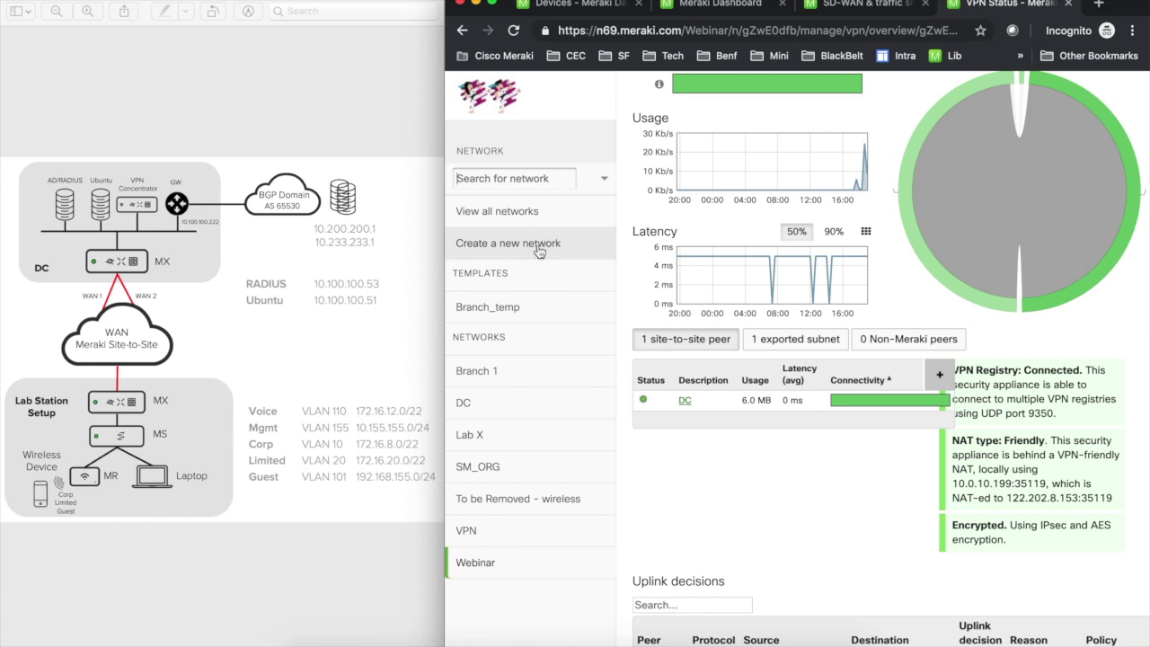
left_click(484, 553)
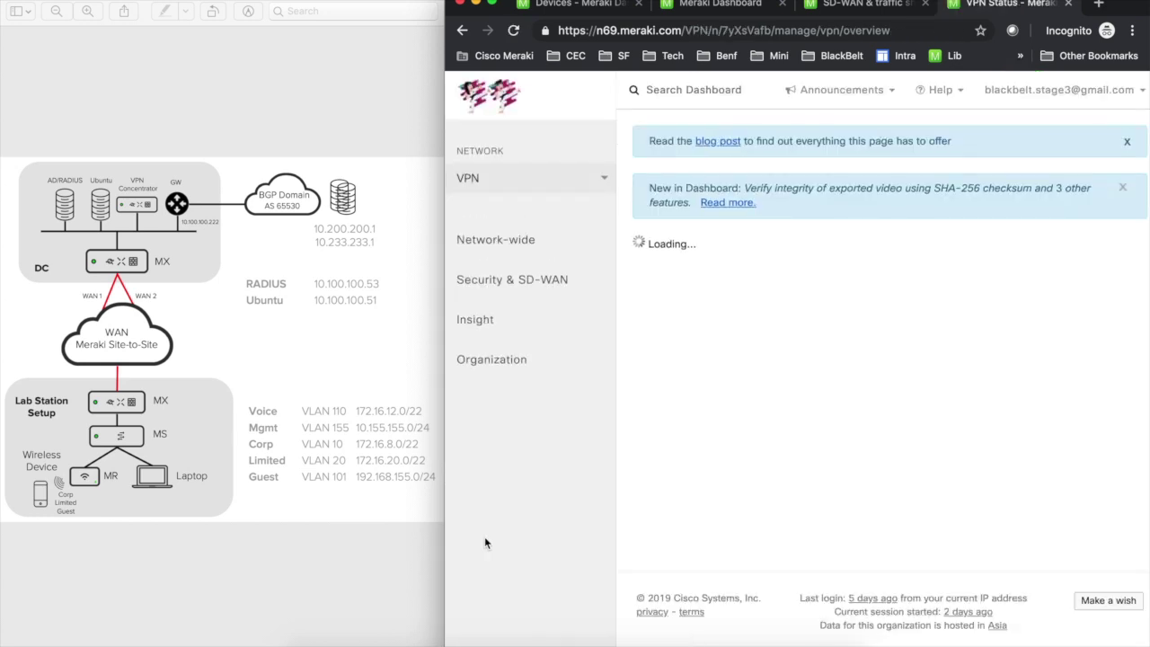
mouse_move(530, 280)
left_click(672, 310)
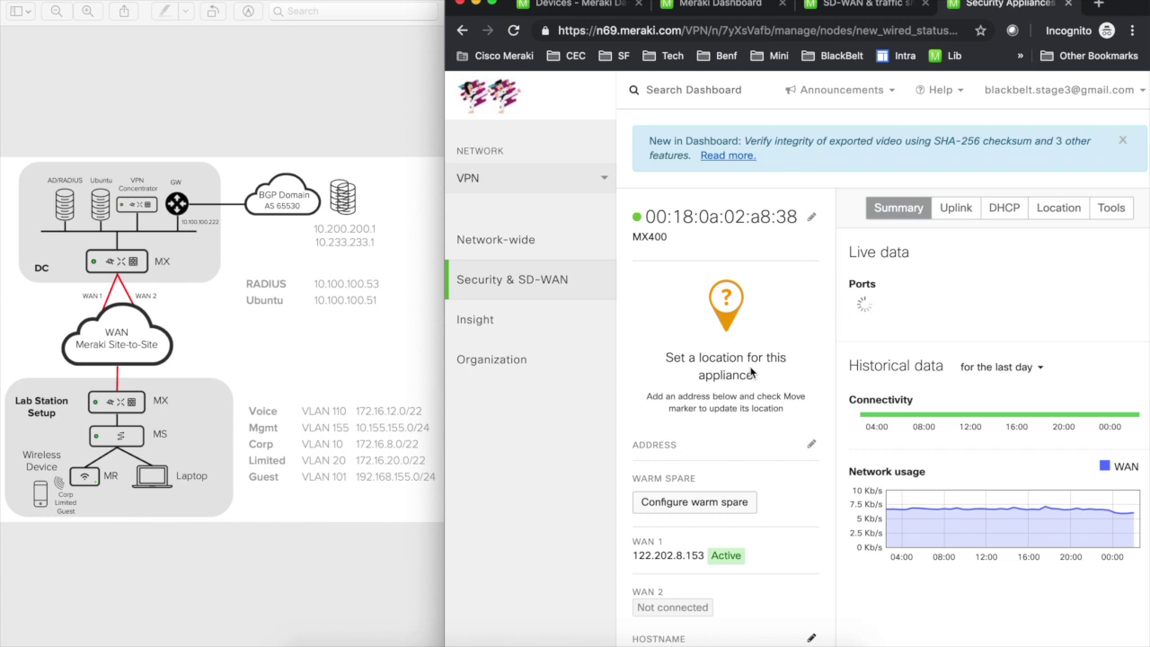
mouse_move(580, 274)
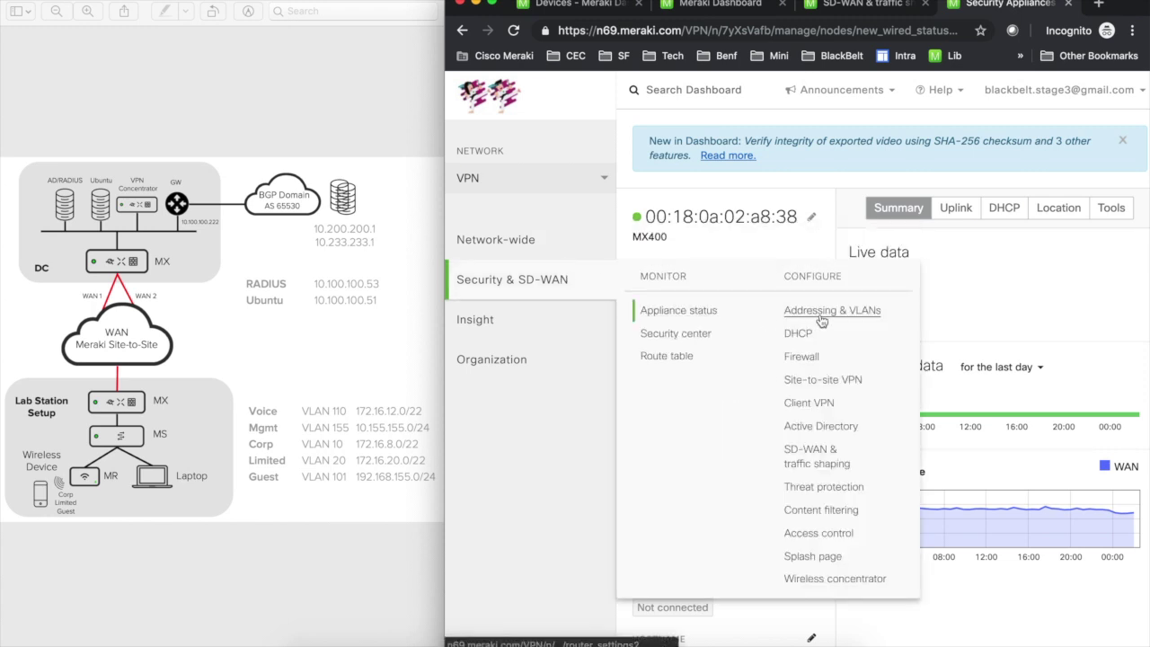
left_click(816, 380)
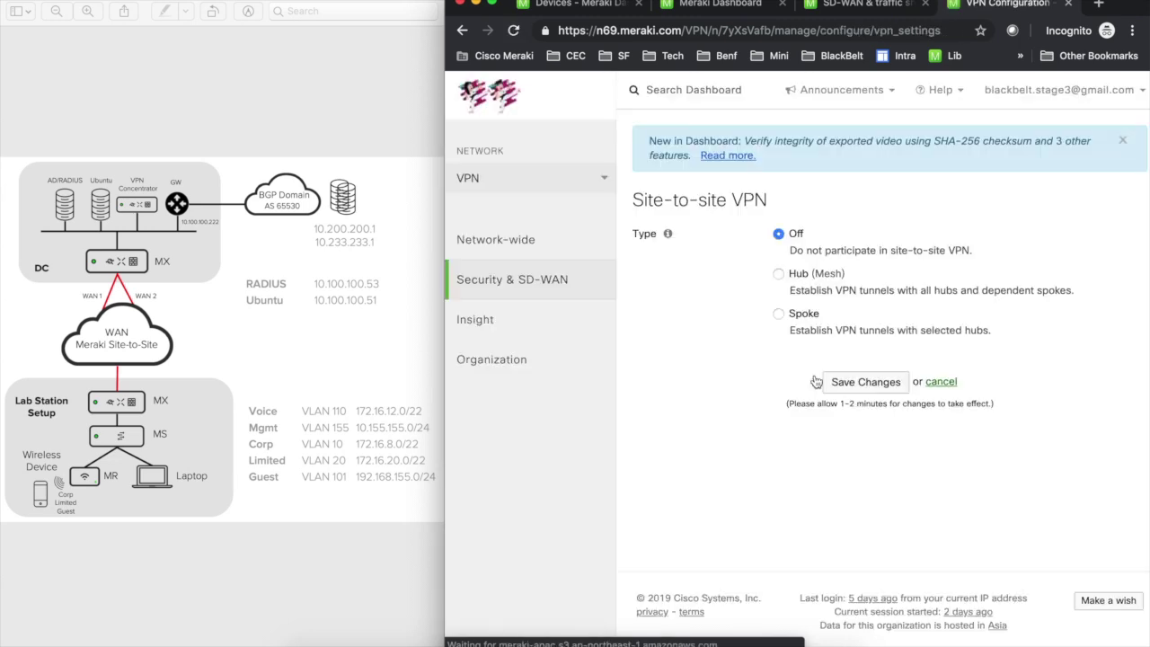
Step: Save the deployment mode as Passthrough or VPN Concentrator on the Addressing & VLANs page
mouse_move(543, 253)
mouse_move(577, 281)
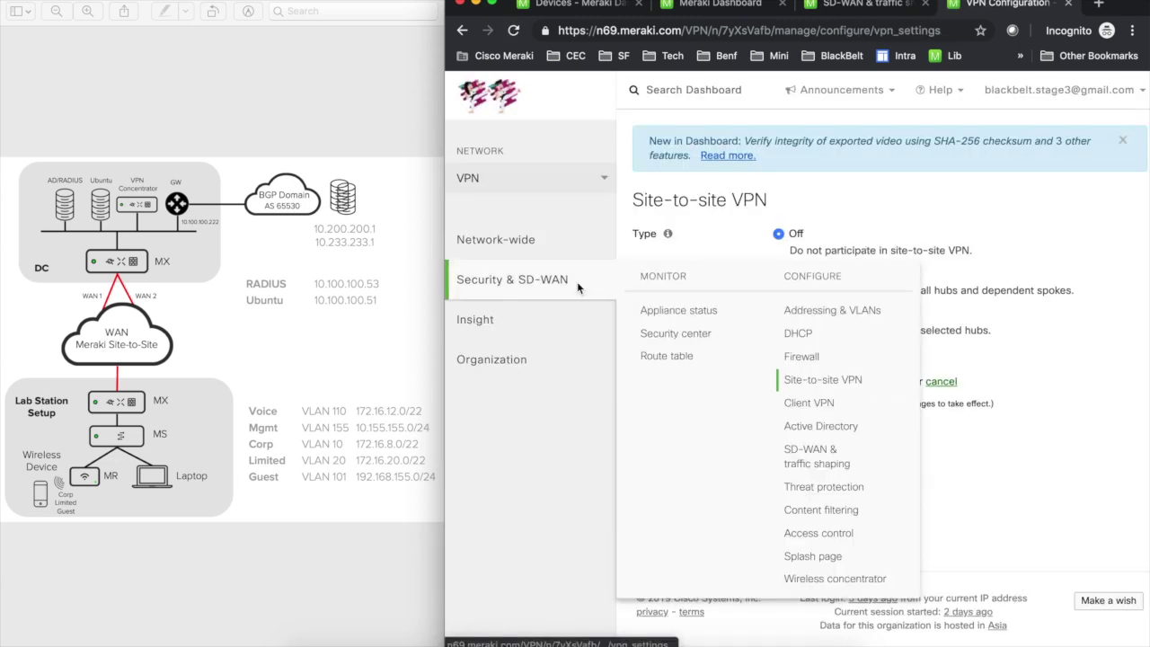
left_click(821, 311)
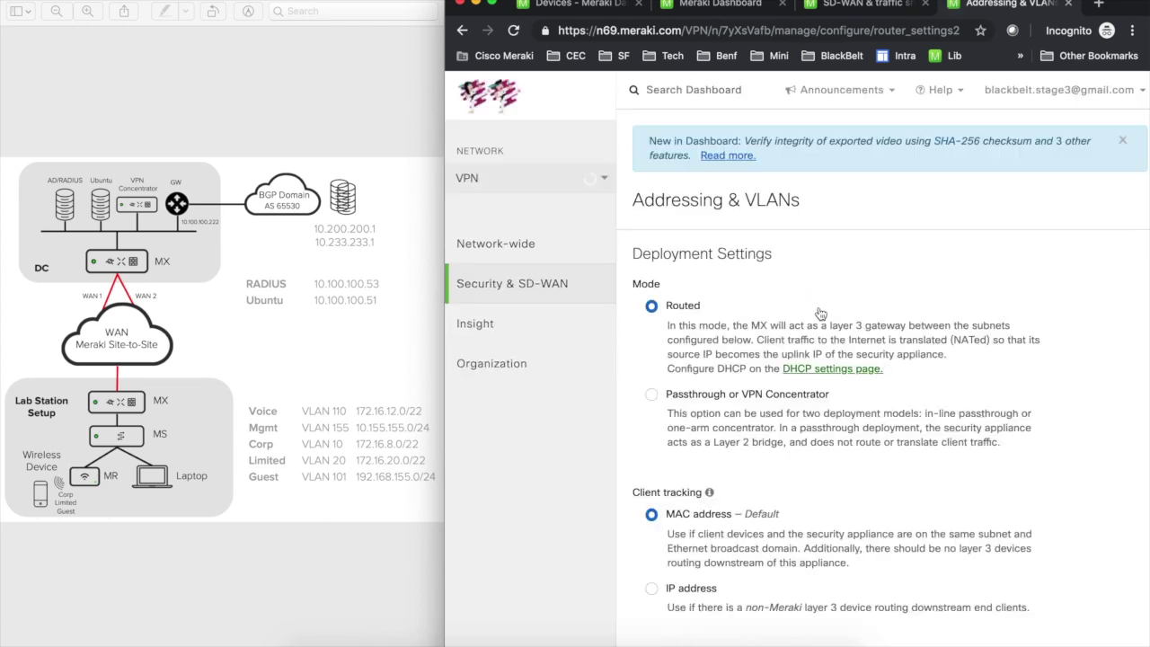
left_click(652, 394)
scroll(772, 435, "down", 3)
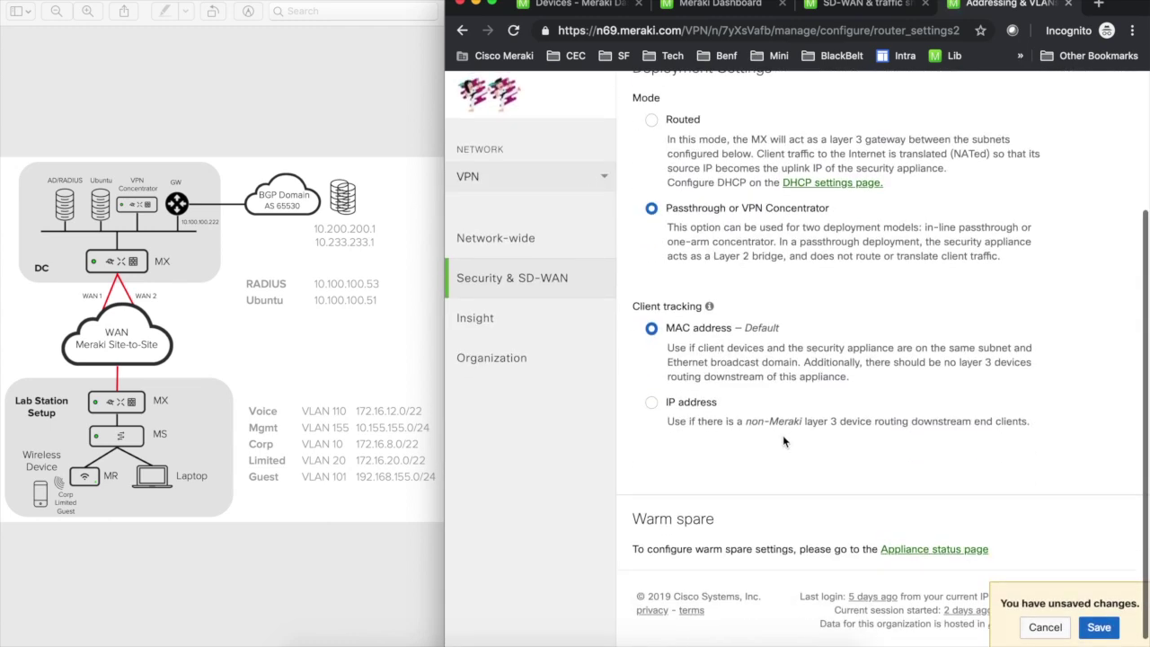
left_click(1099, 629)
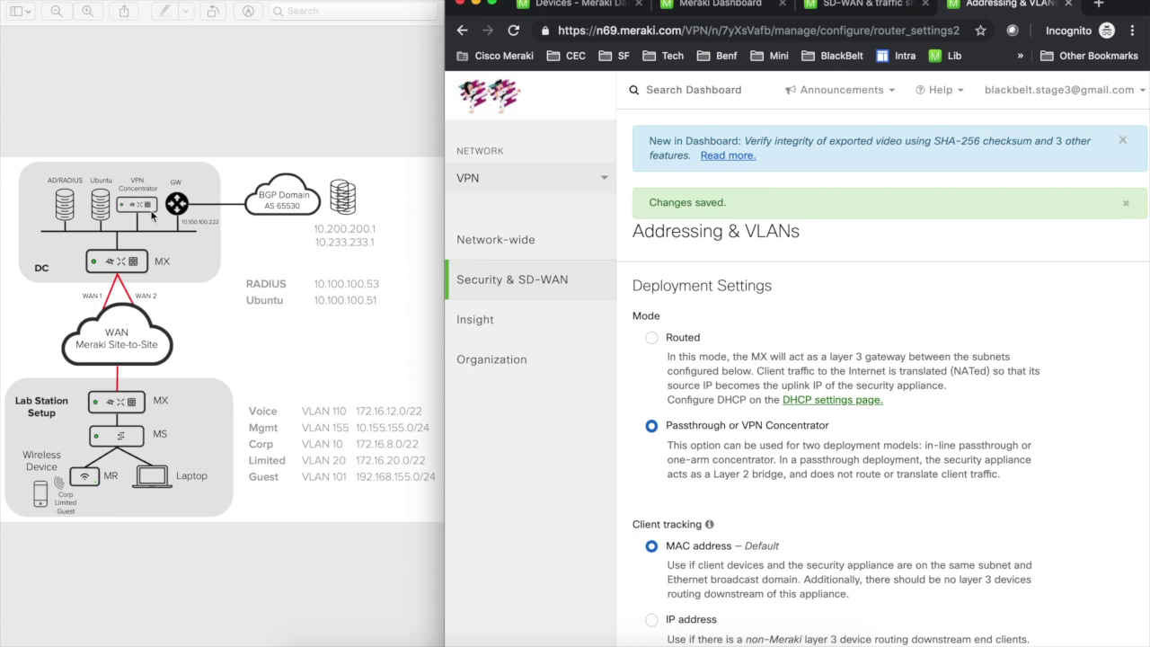
Step: Change the site-to-site VPN type from Off to Hub (Mesh) and save
mouse_move(494, 286)
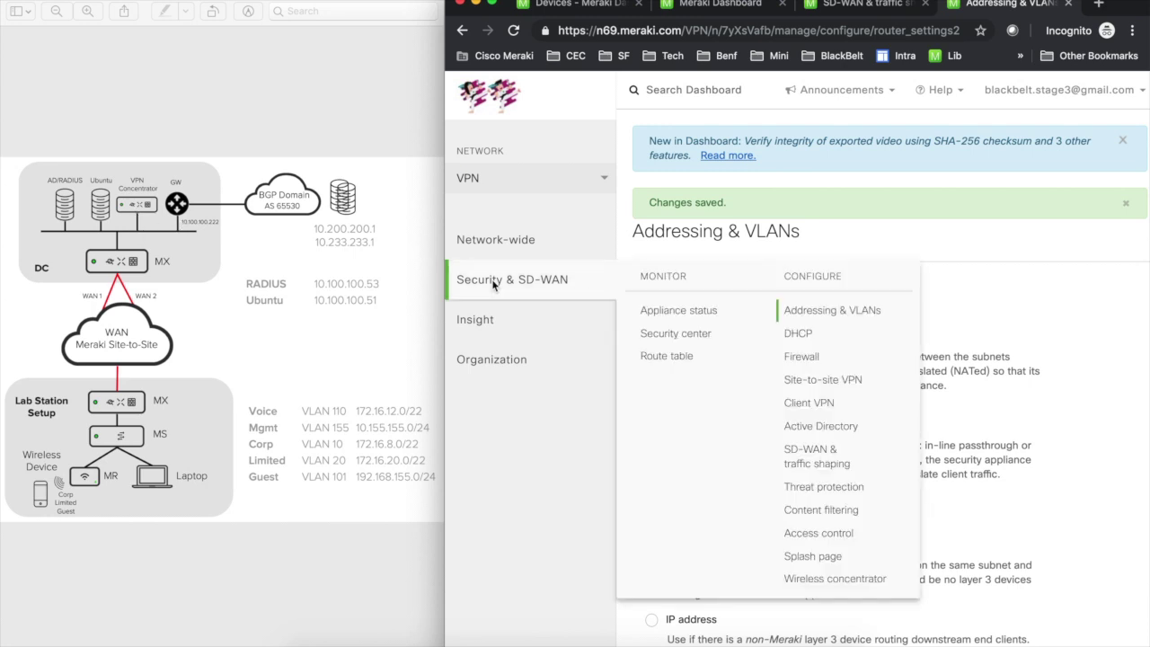
left_click(830, 388)
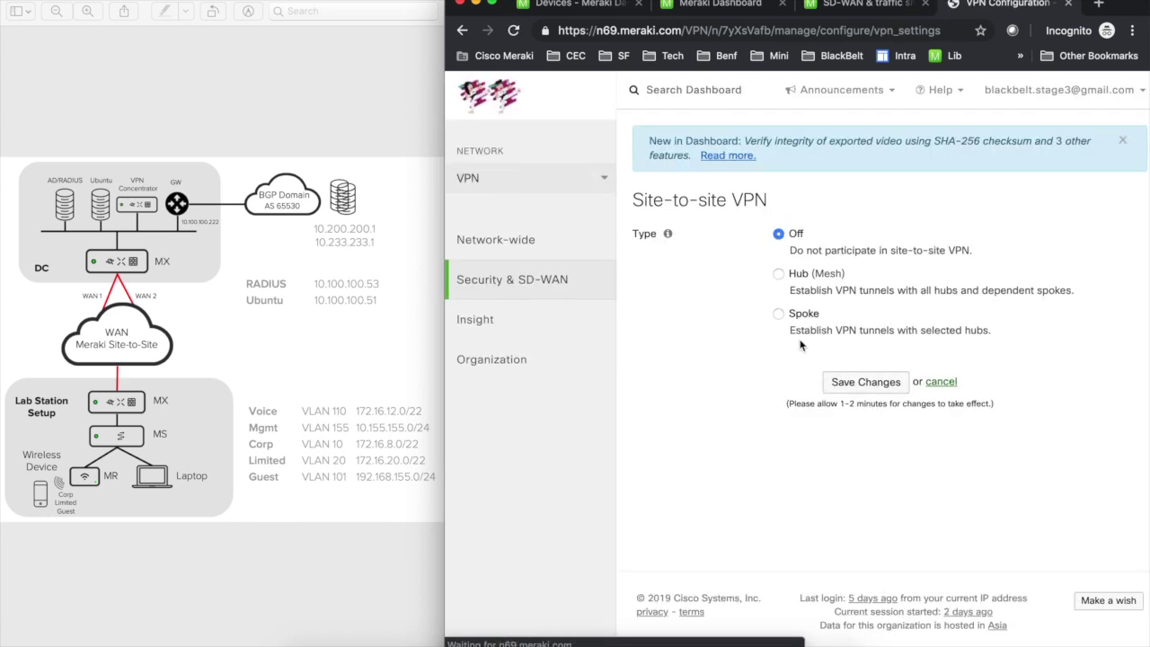
left_click(791, 284)
scroll(979, 575, "down", 2)
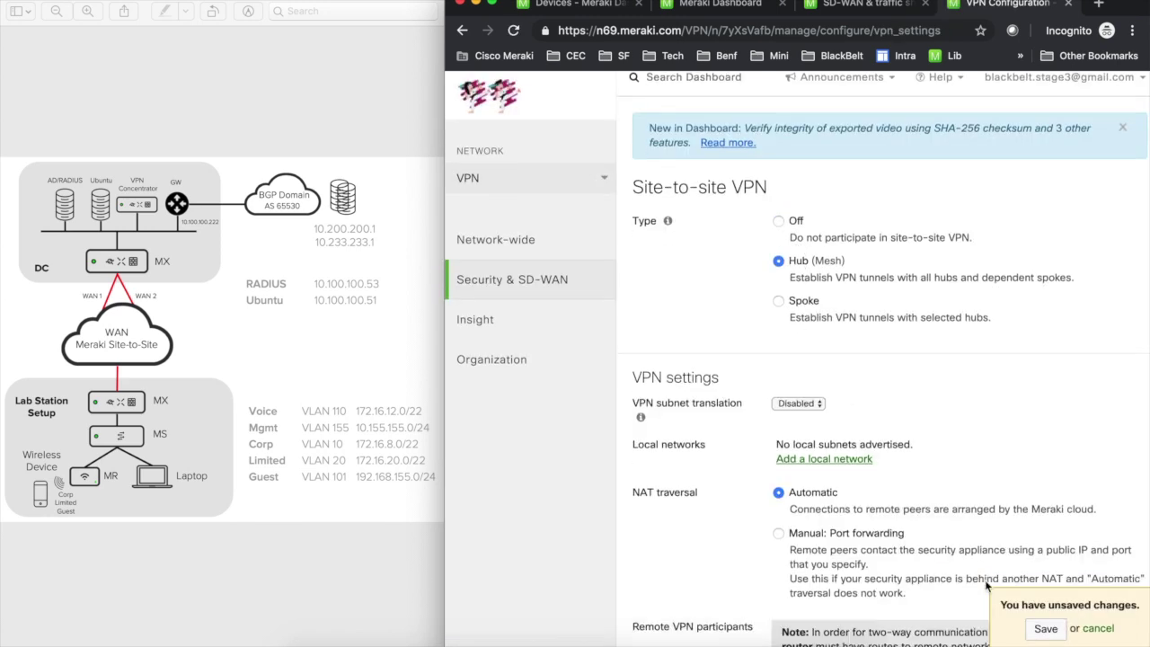
left_click(1042, 628)
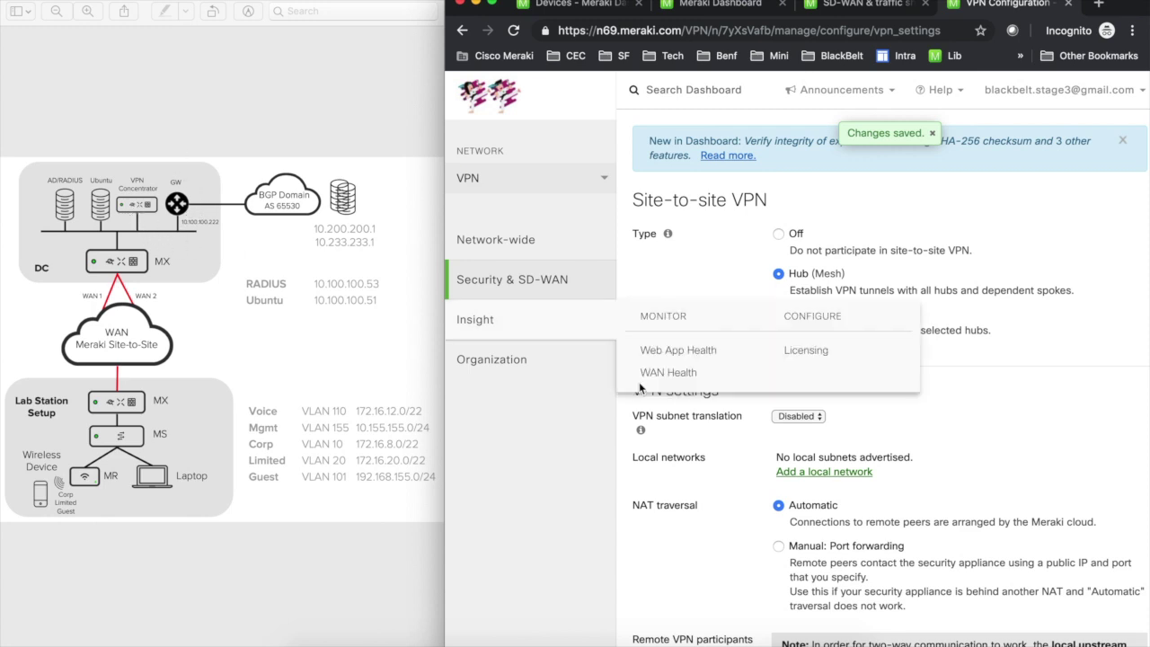
scroll(754, 443, "down", 5)
scroll(754, 443, "down", 2)
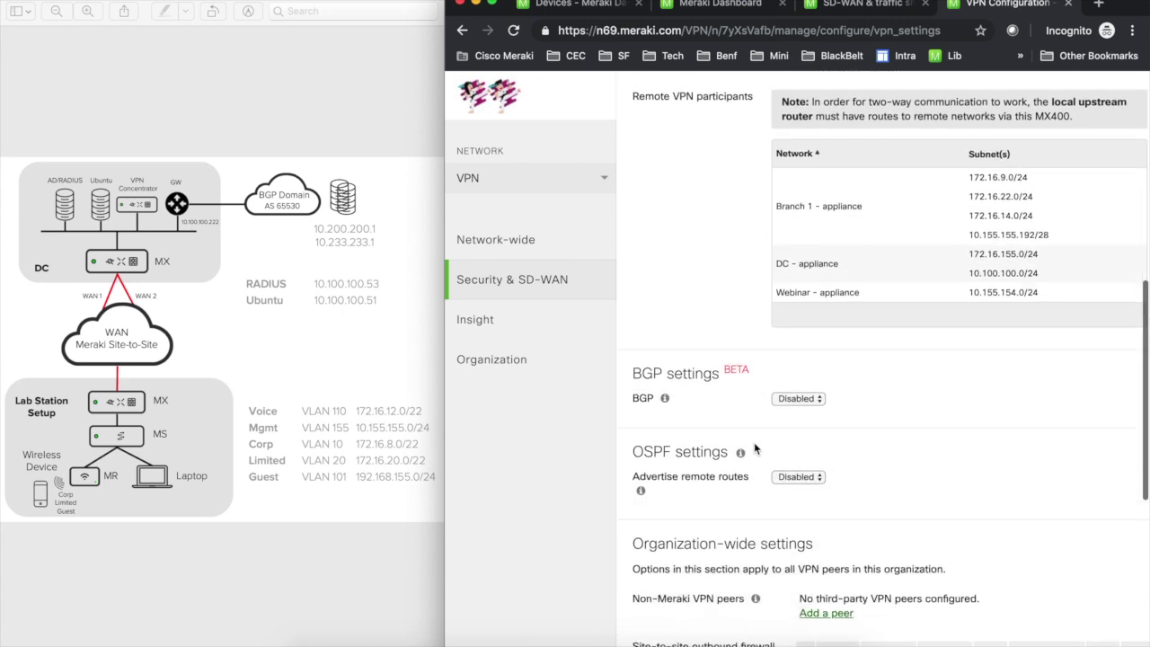
Step: Switch the BGP setting to Enabled, leaving BGP VPN AS at 65531
left_click(775, 400)
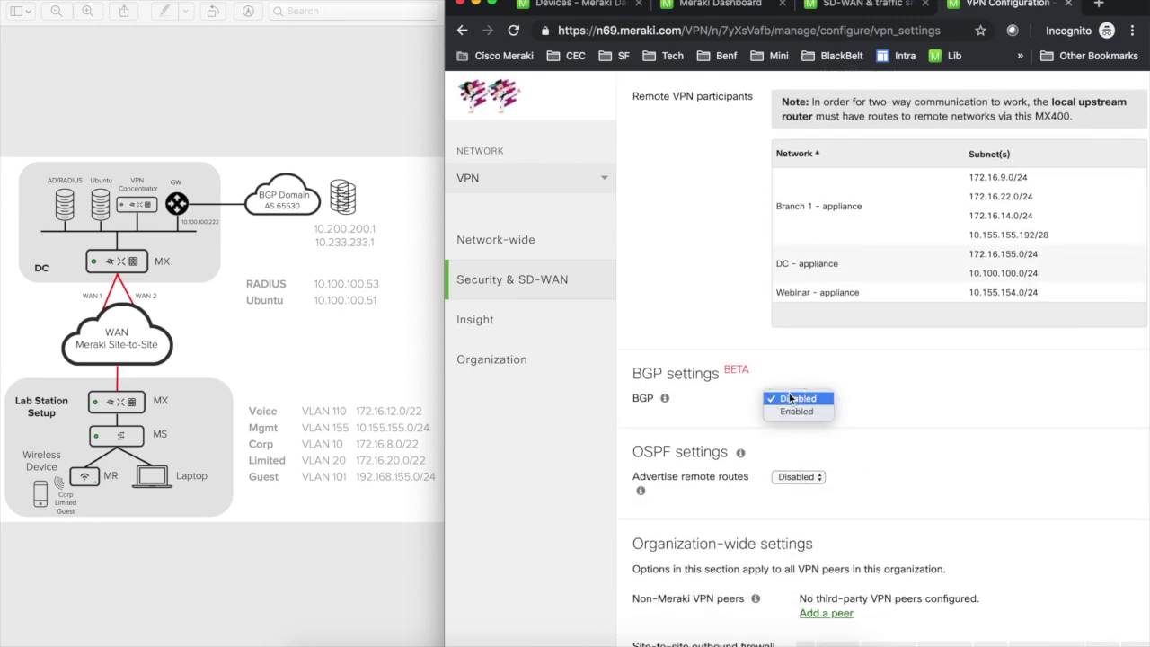
left_click(796, 410)
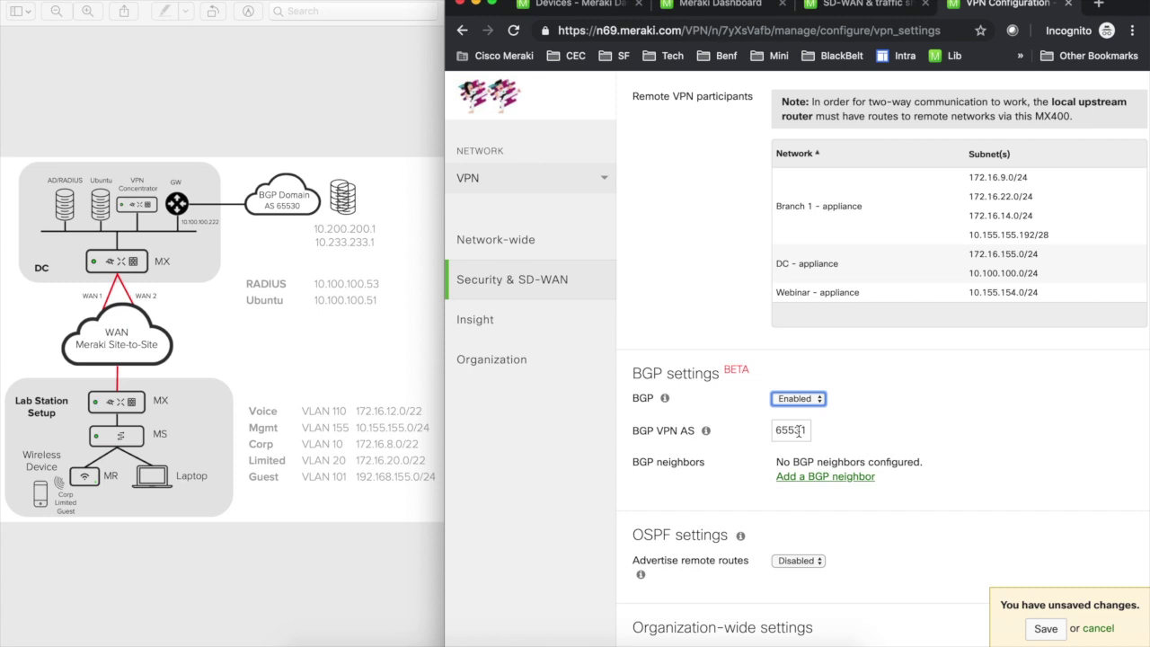
Step: Add BGP neighbor 10.100.100.222 with remote AS 66530 and try saving
left_click(824, 477)
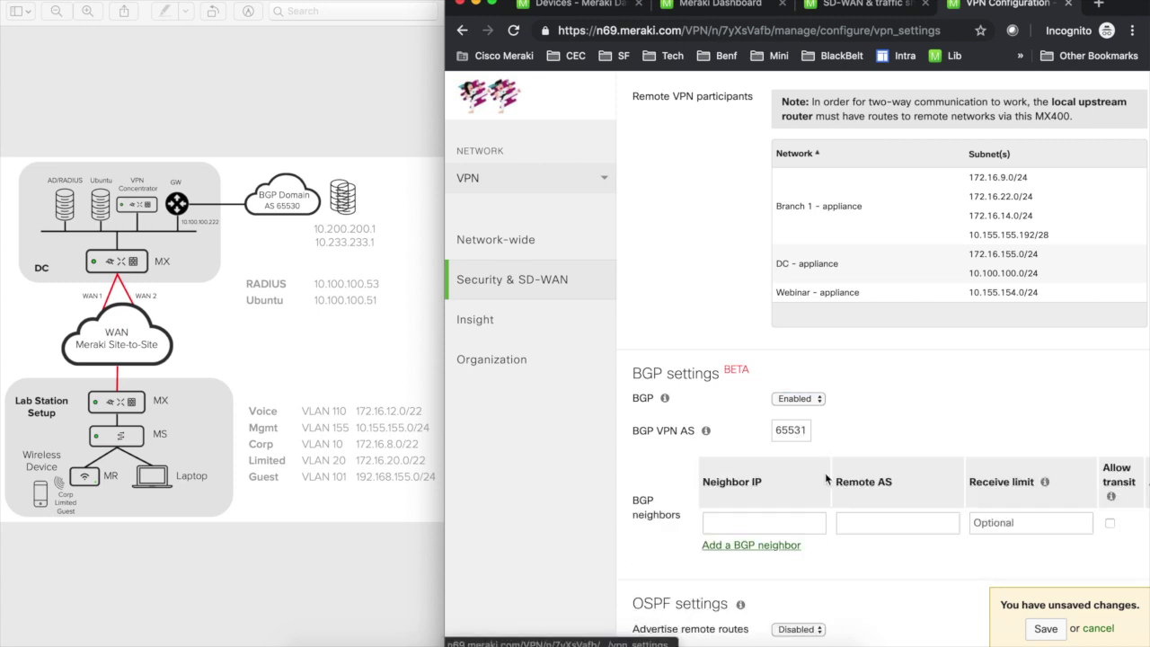
left_click(739, 524)
type("10")
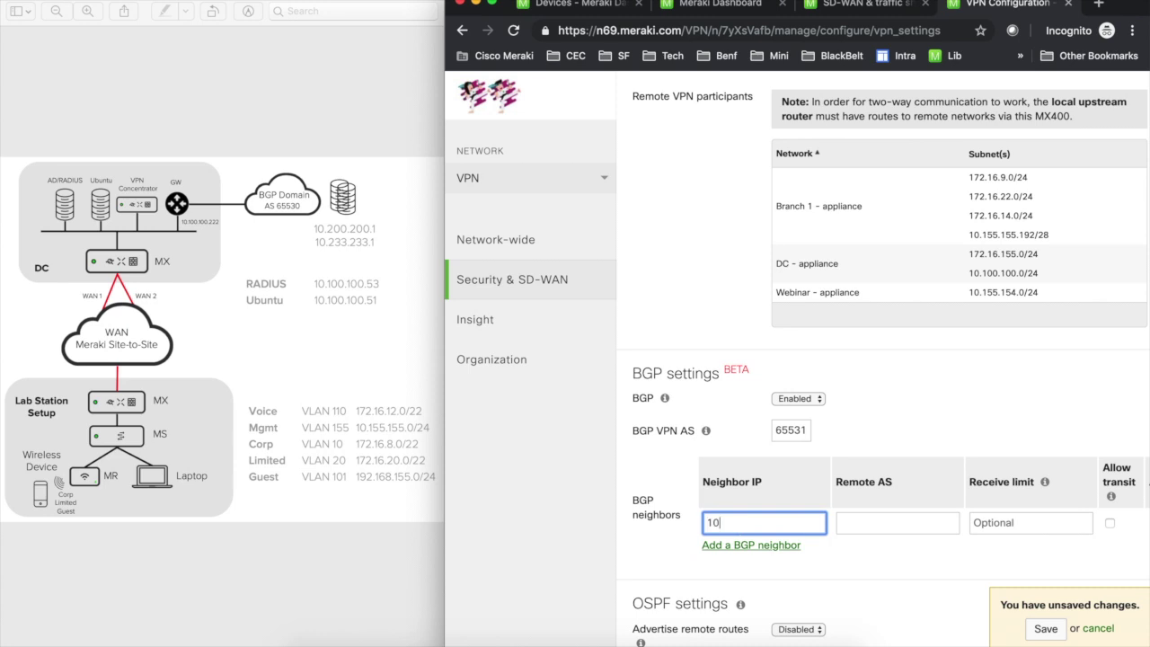
type(".100.100.222")
left_click(932, 523)
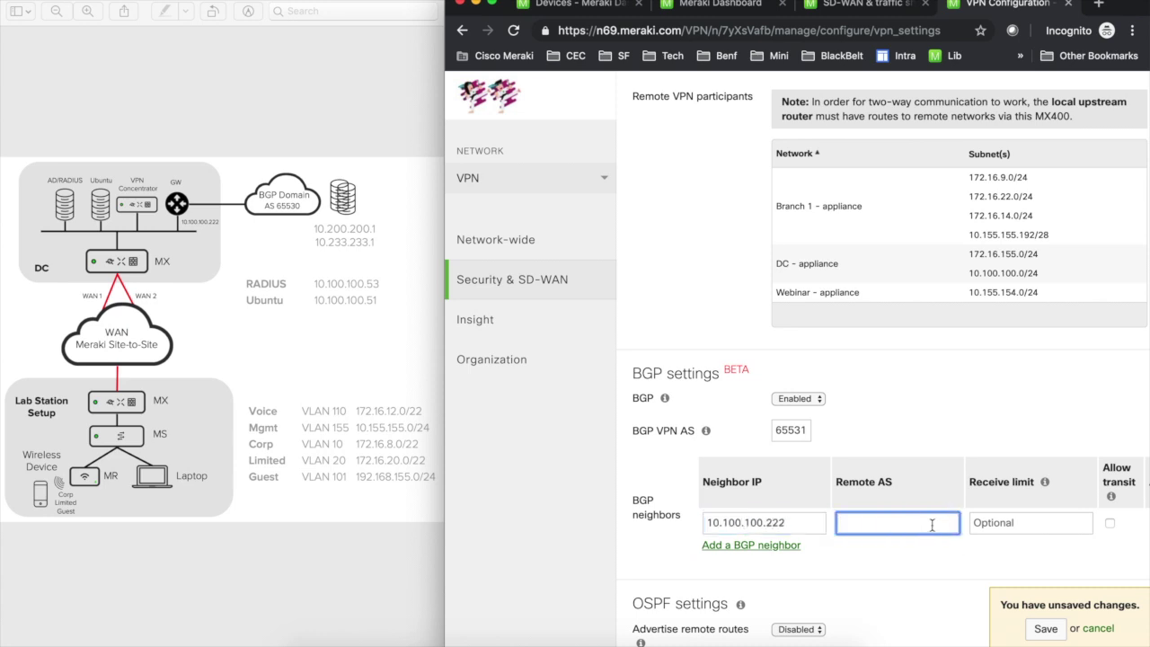
type("66530")
left_click(1046, 630)
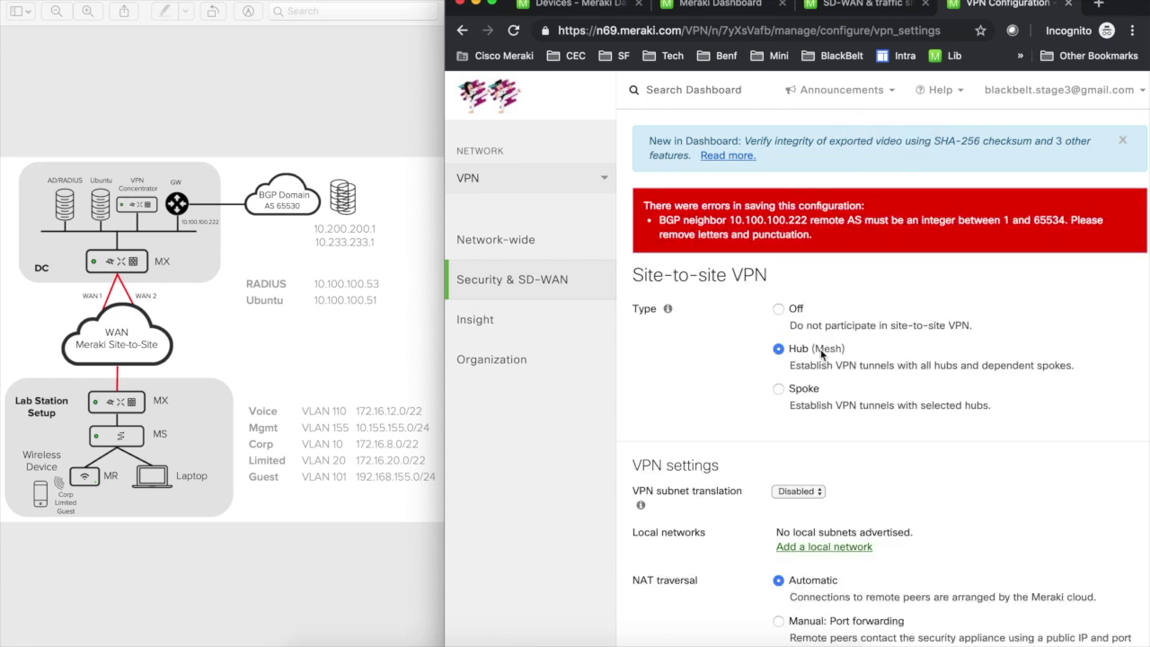
scroll(822, 353, "down", 10)
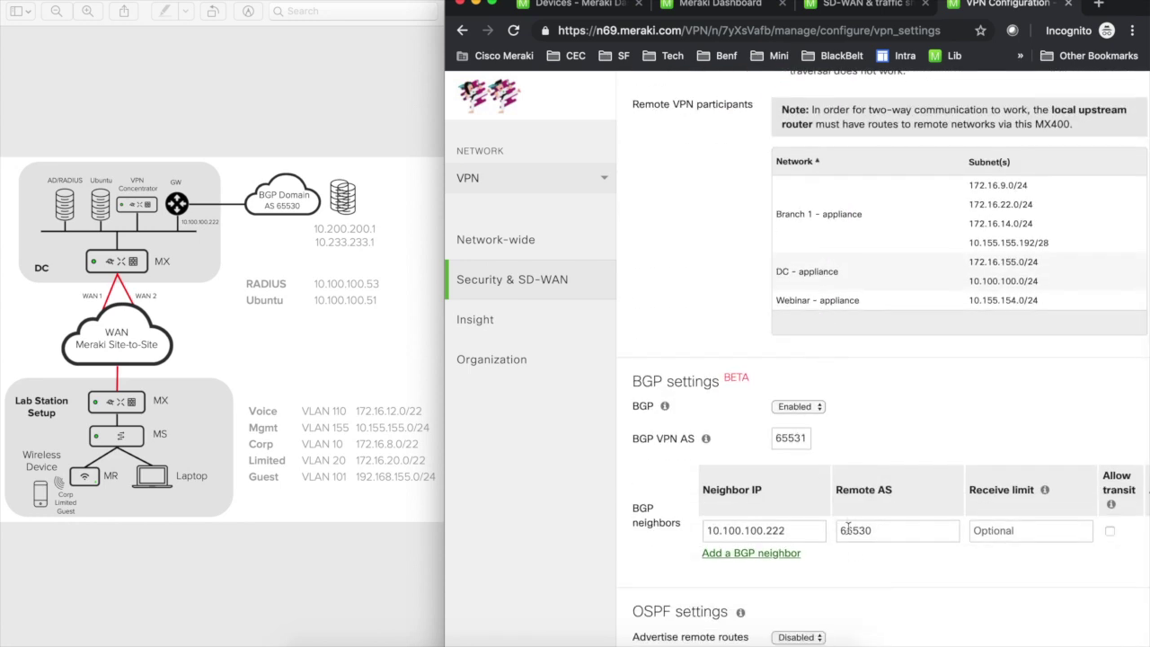
Step: Correct the rejected remote AS to 65530 and save the BGP settings
left_click(852, 530)
key("BackSpace")
type("6")
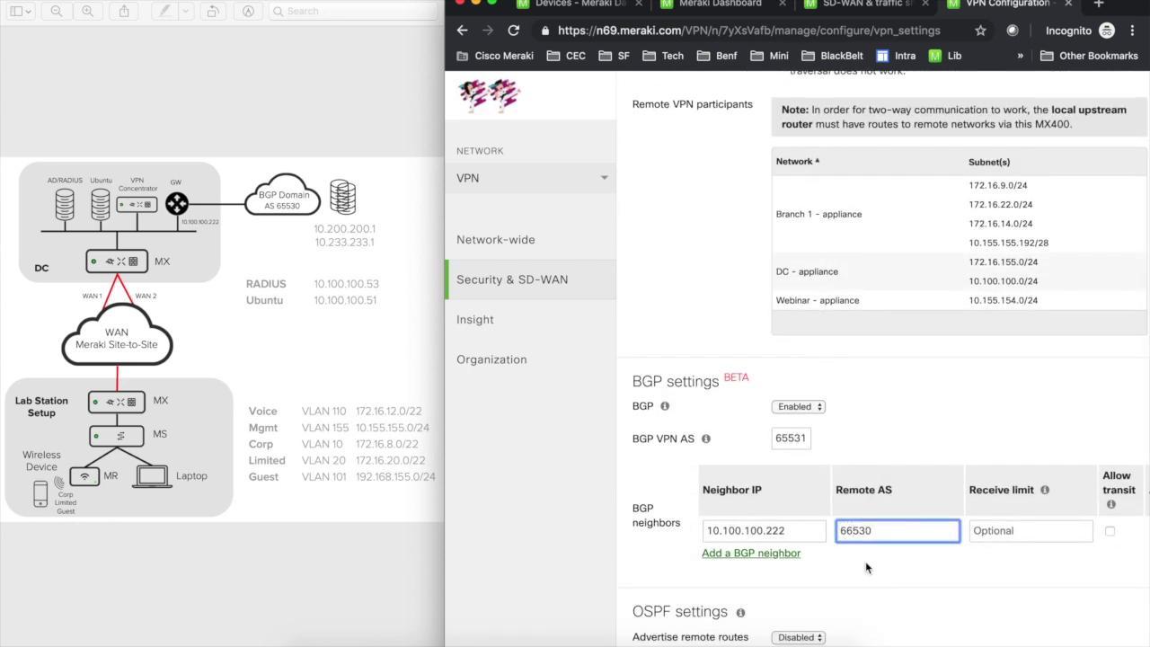
key("BackSpace")
type("5")
scroll(926, 552, "down", 10)
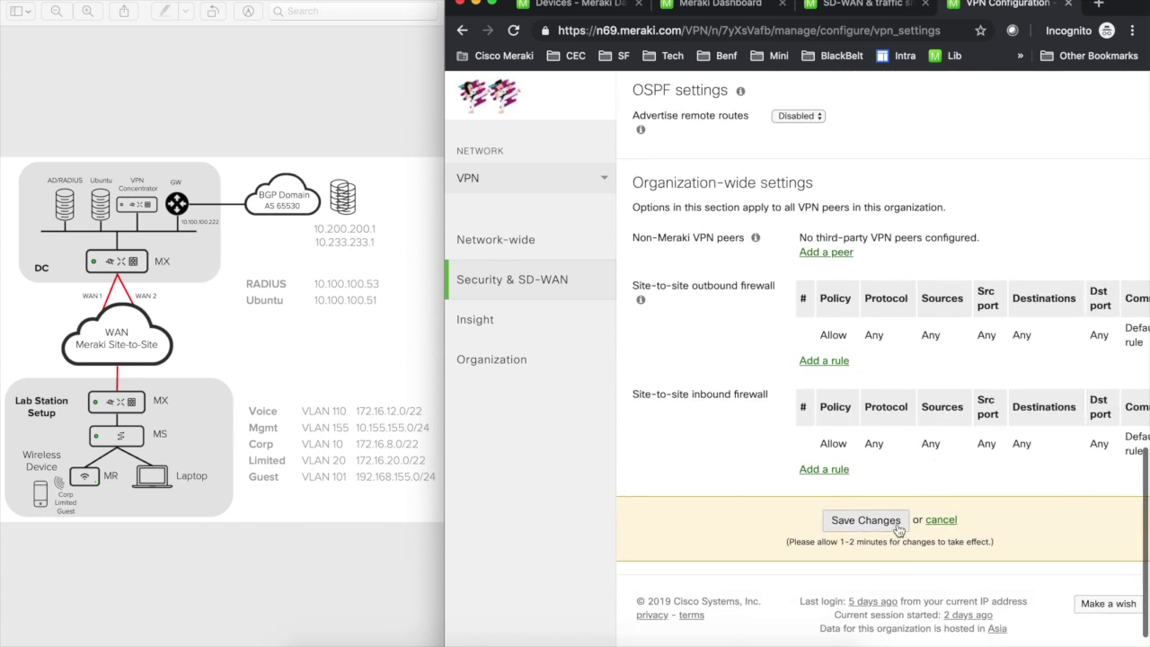
left_click(845, 514)
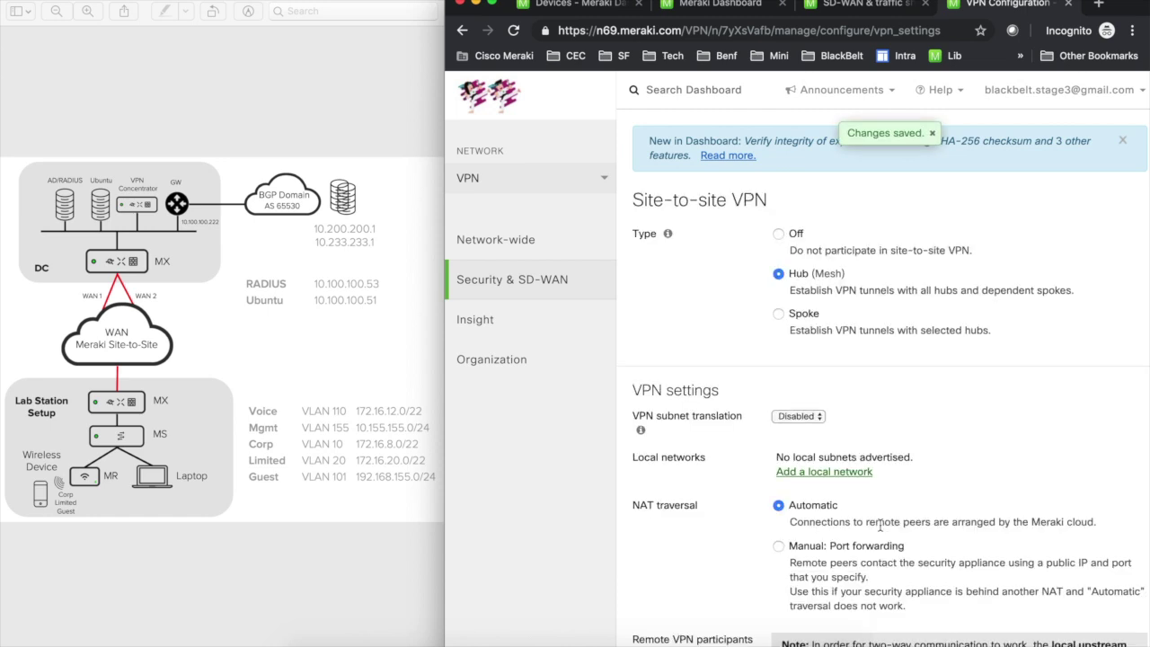
scroll(832, 458, "down", 5)
scroll(833, 454, "down", 2)
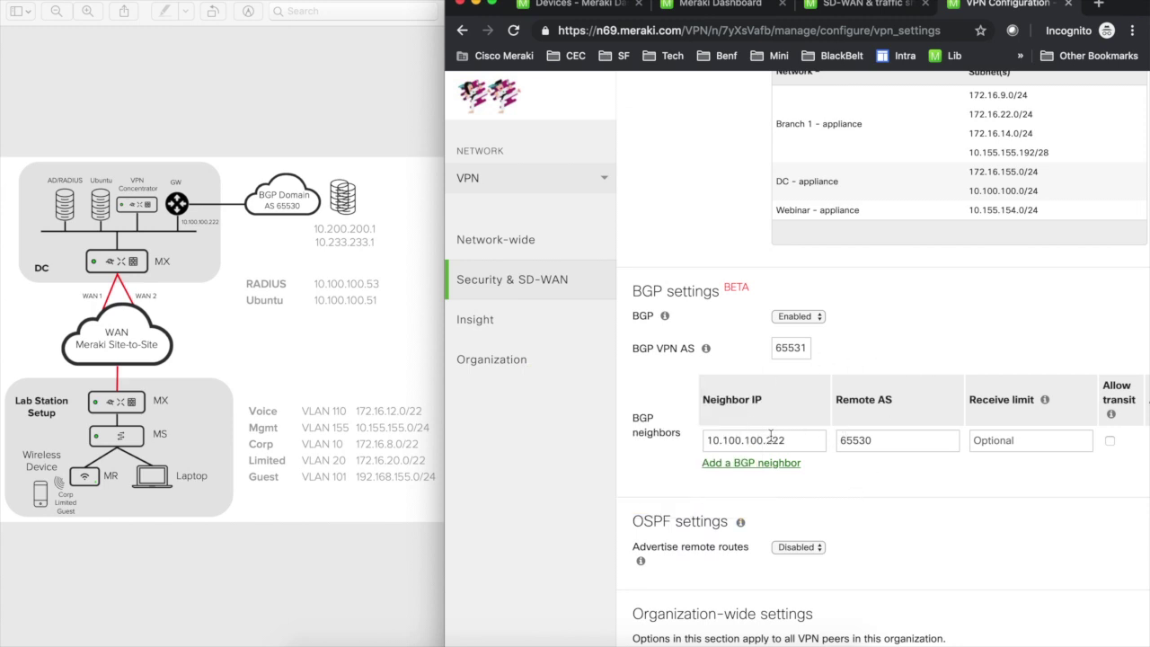
Step: In Terminal, telnet to router 10.100.100.222 and log in with the router credentials
left_click(655, 640)
key("Return")
key("Return")
key("Return")
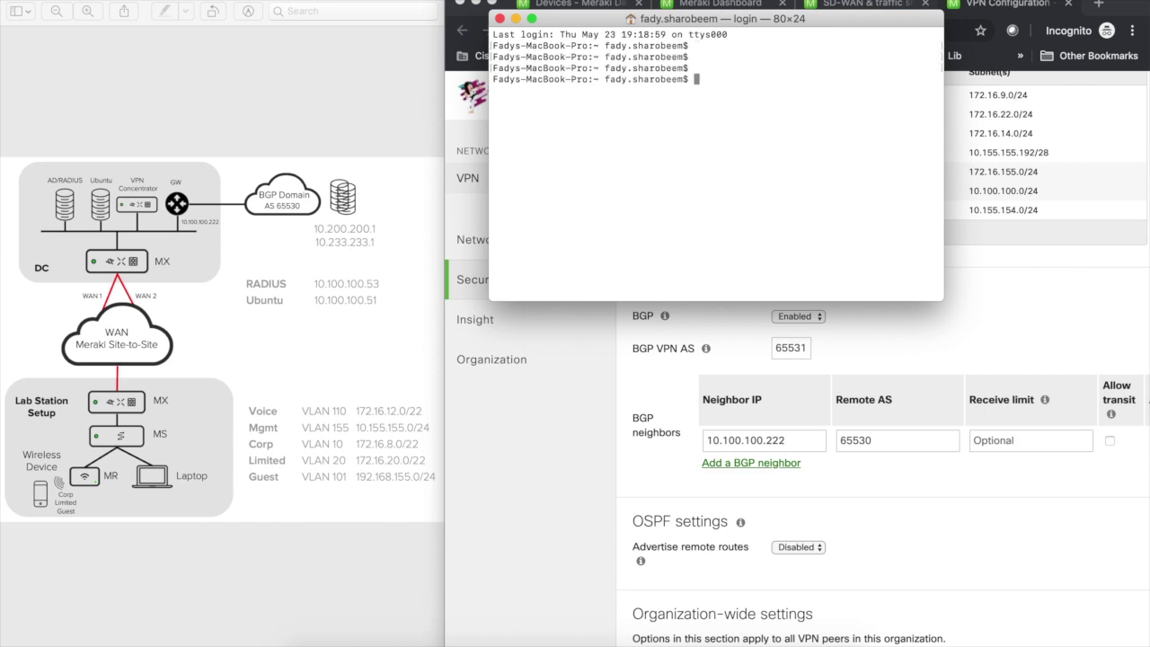
type("telnet ")
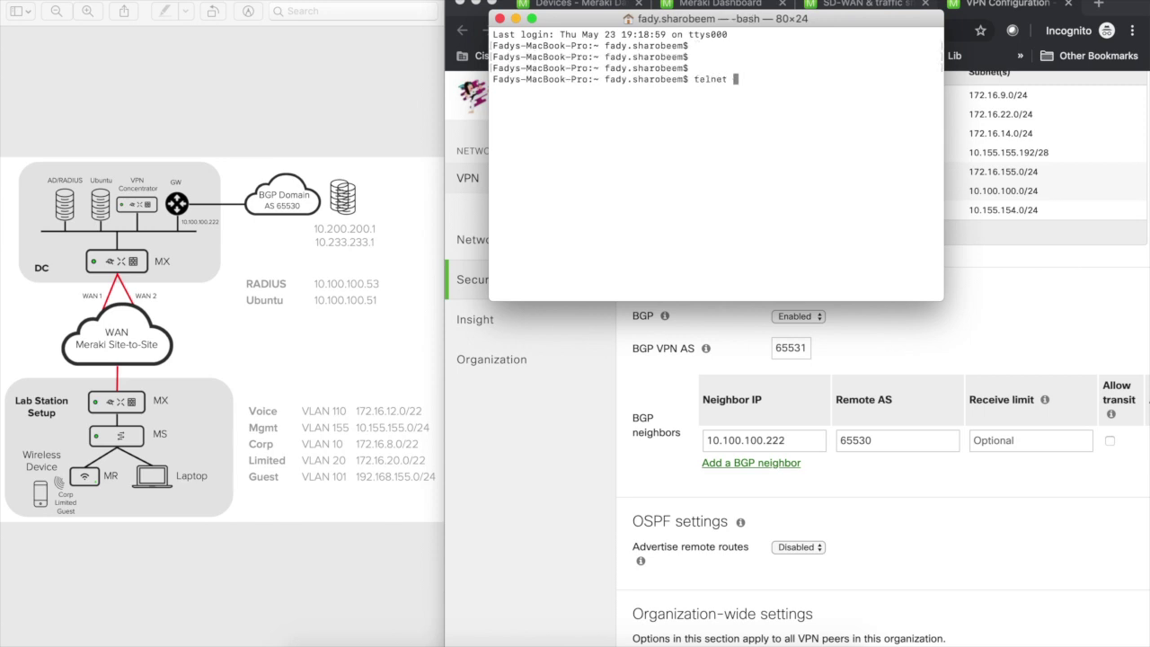
type("10.100.100.22")
key("Return")
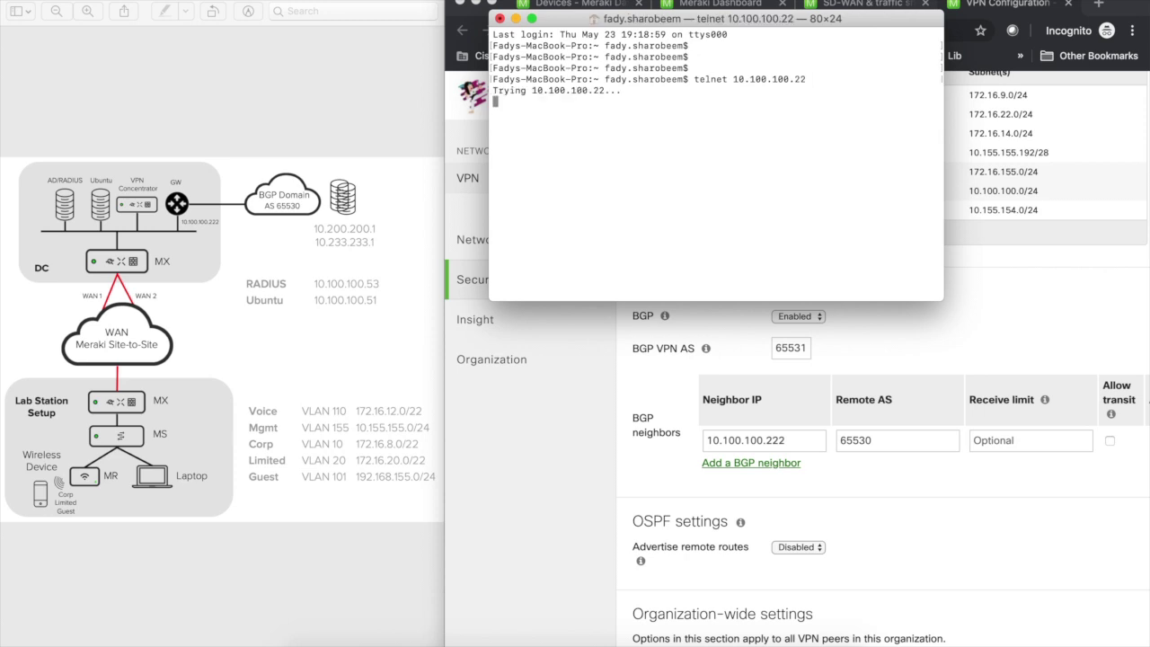
key("ctrl+c")
key("Up")
type("2")
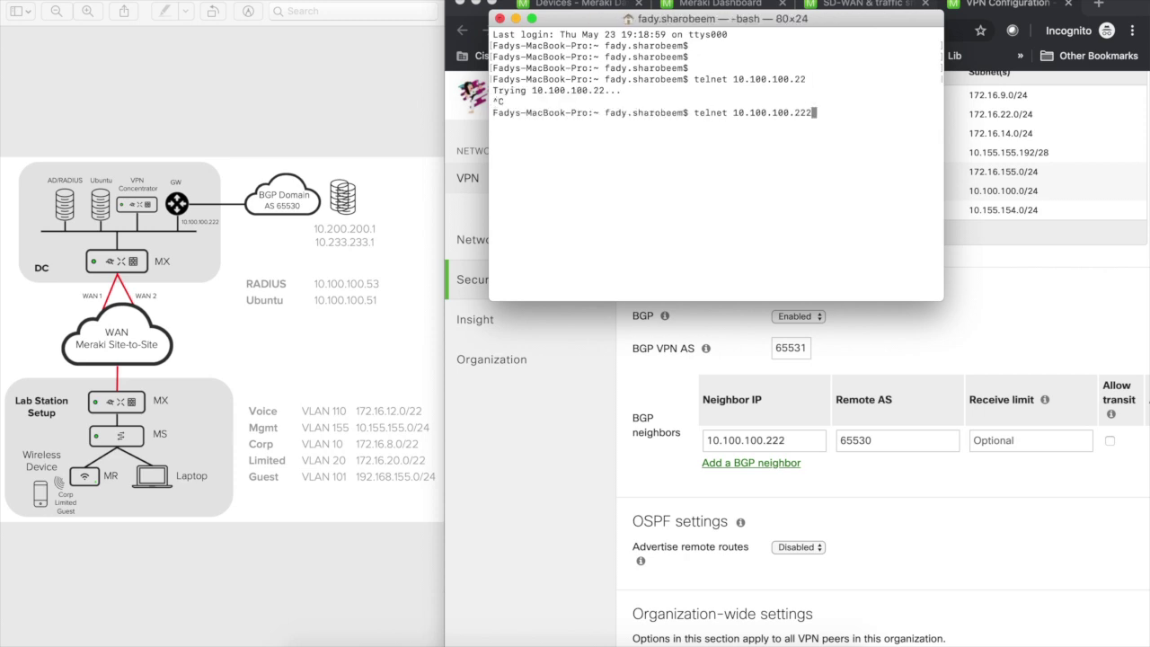
key("Return")
type("cisco")
key("Return")
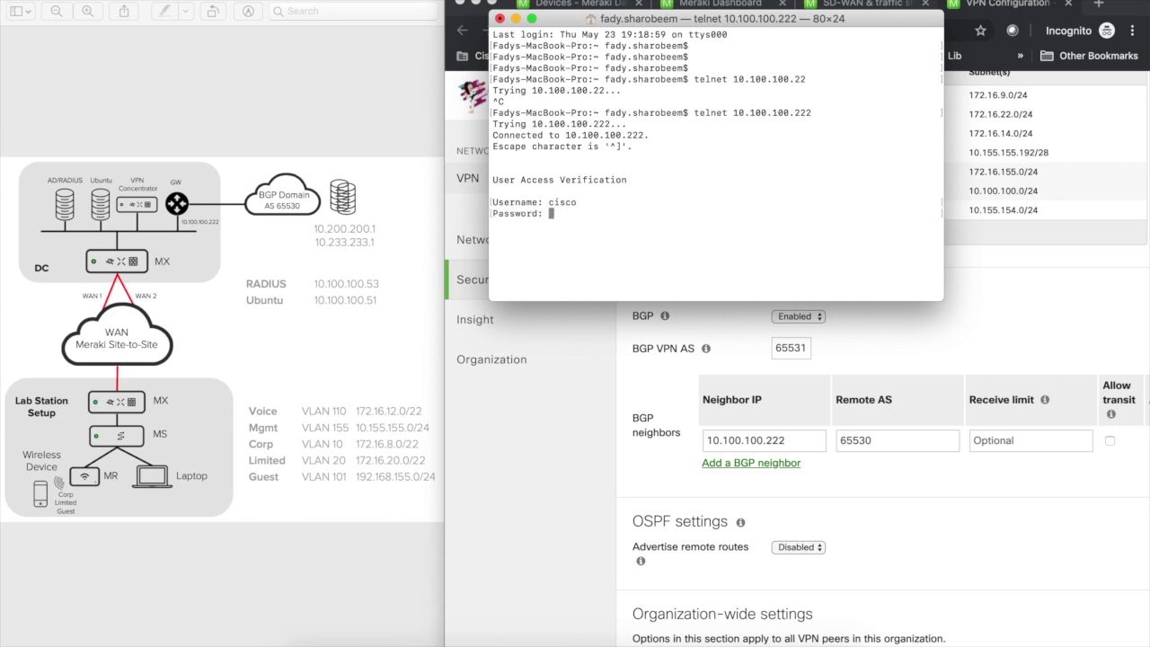
key("Return")
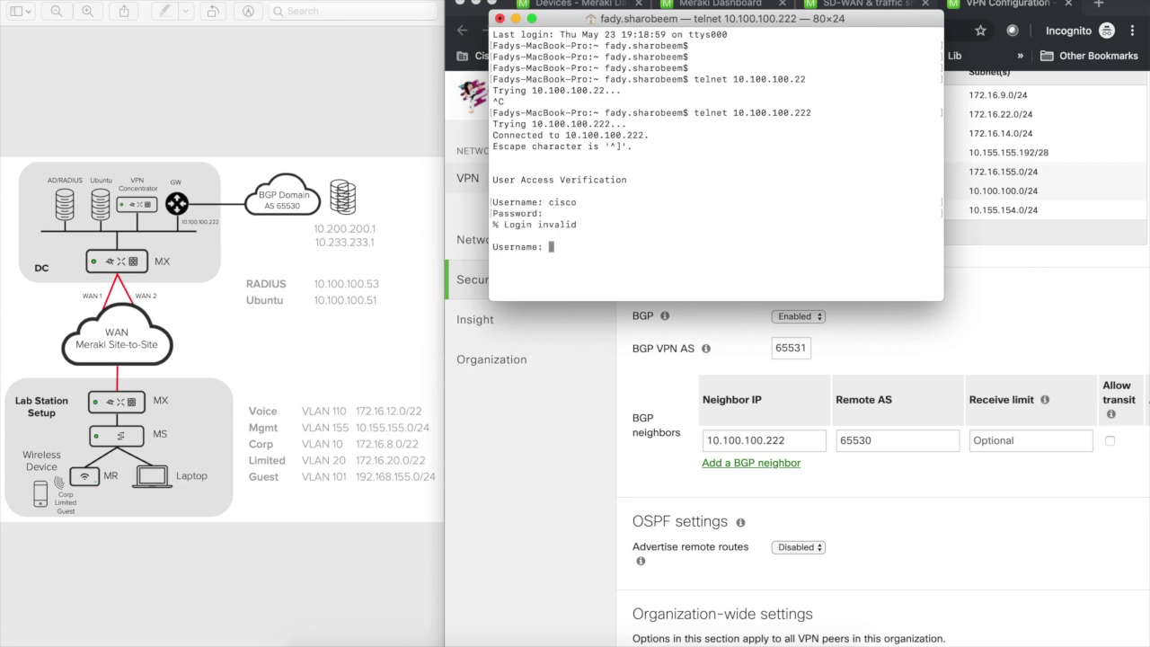
type("cisco")
key("Return")
Step: Enter enable mode and show the router's BGP config with sh run | sec router bgp
key("Return")
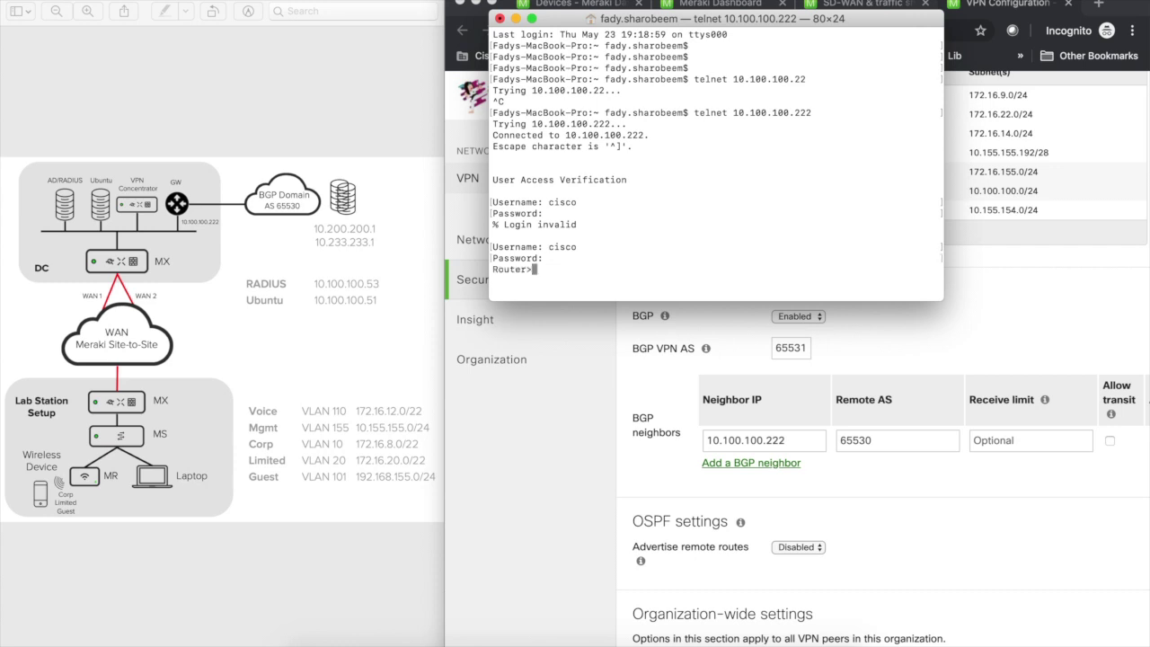
type("en")
key("Return")
key("Return")
key("Return")
key("Return")
type("sh run | ")
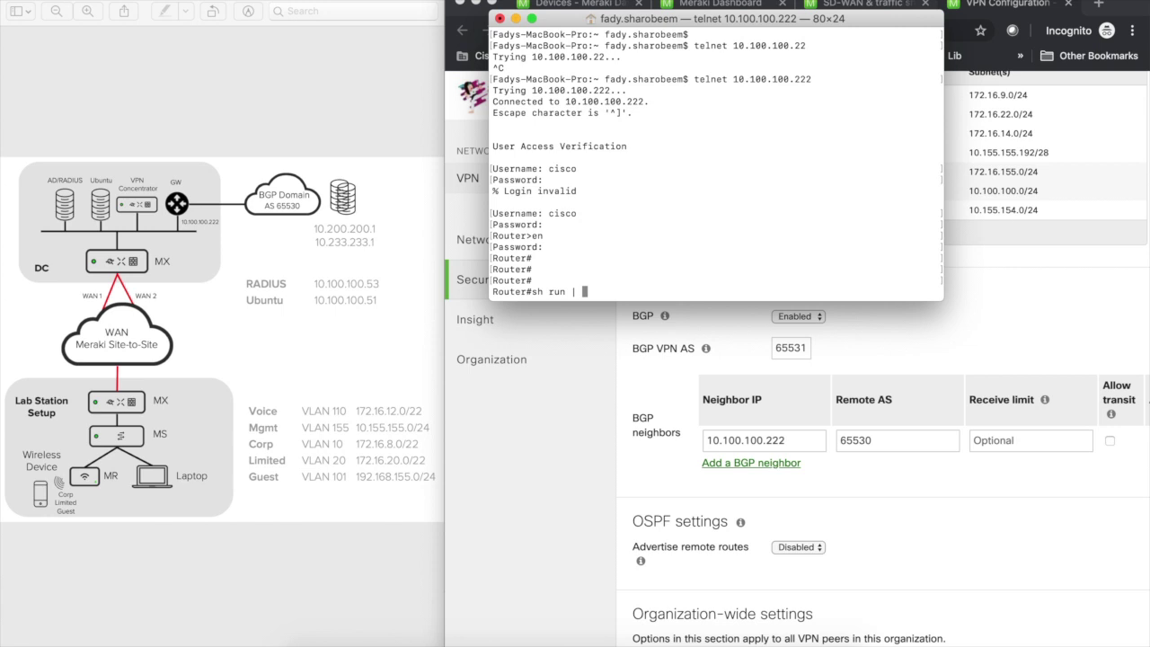
type("sec router bgp")
key("Return")
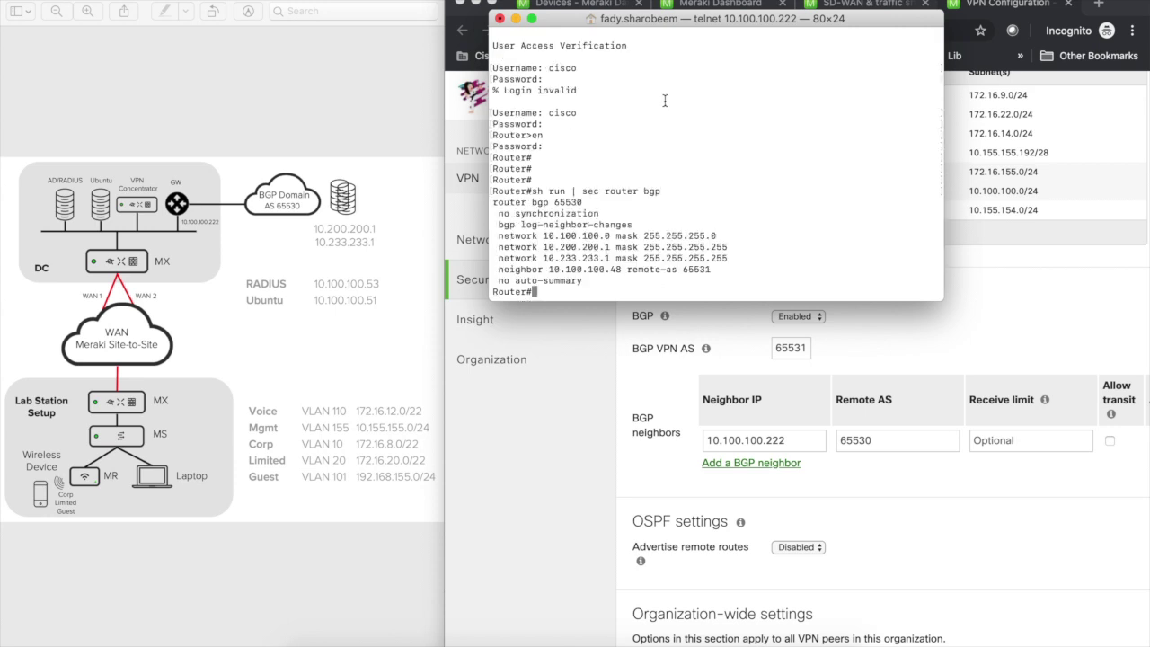
left_click_drag(652, 25, 254, 157)
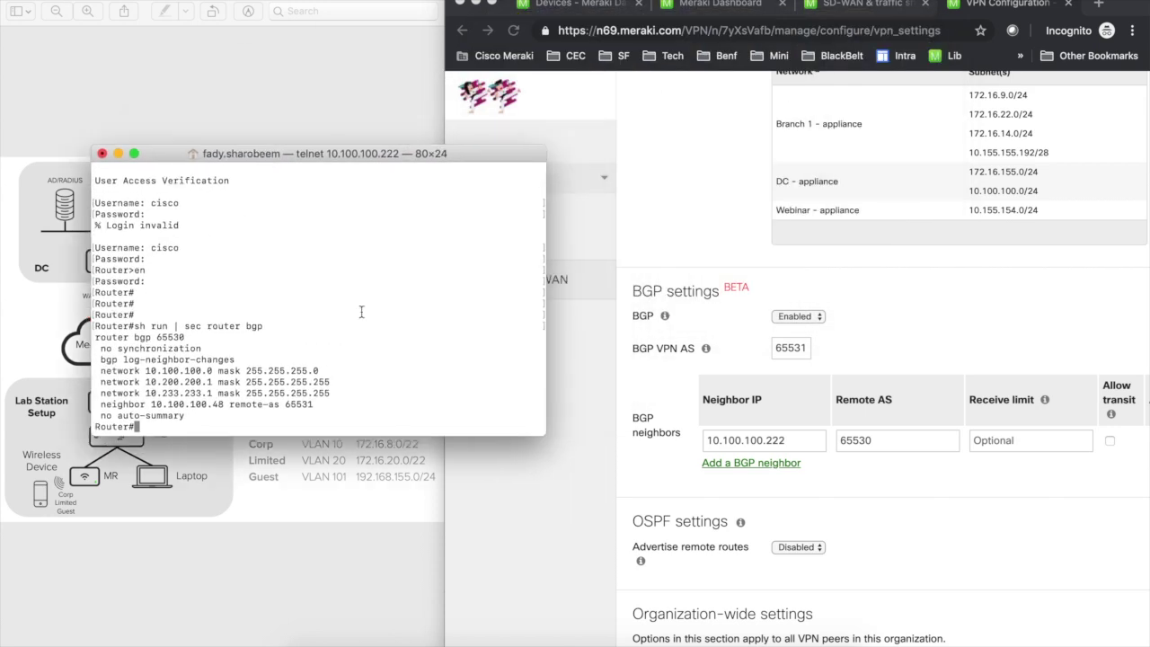
Step: Check the MX400 uplink configuration showing WAN 1 at 10.100.100.49, then return to the router terminal
left_click(563, 400)
mouse_move(512, 279)
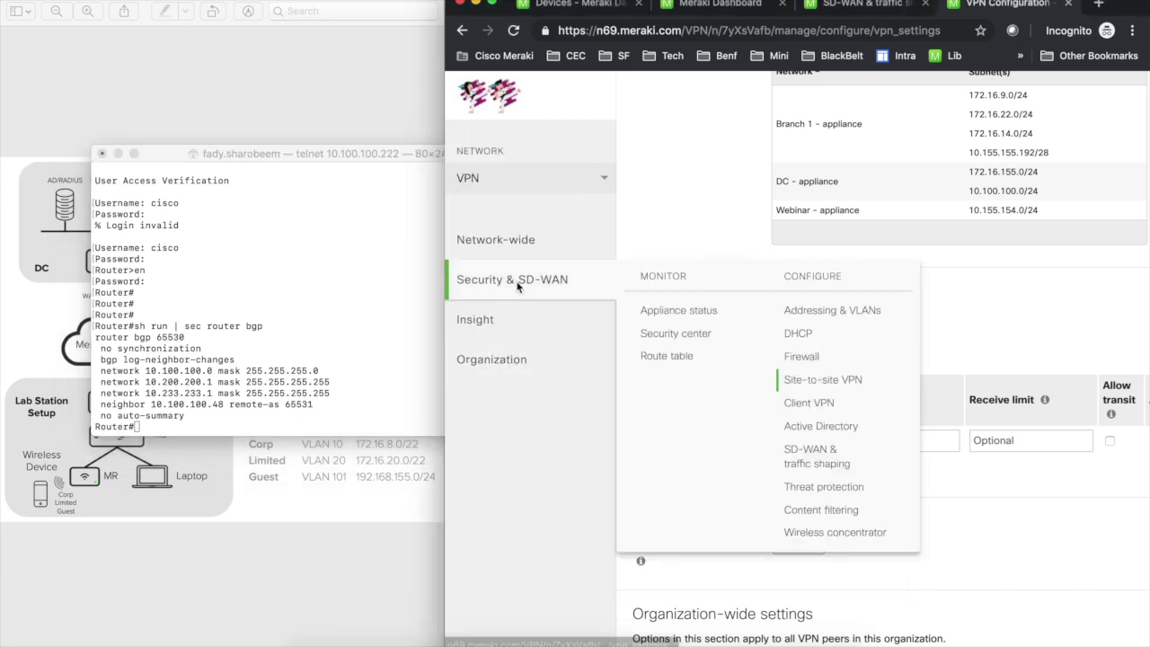
left_click(664, 314)
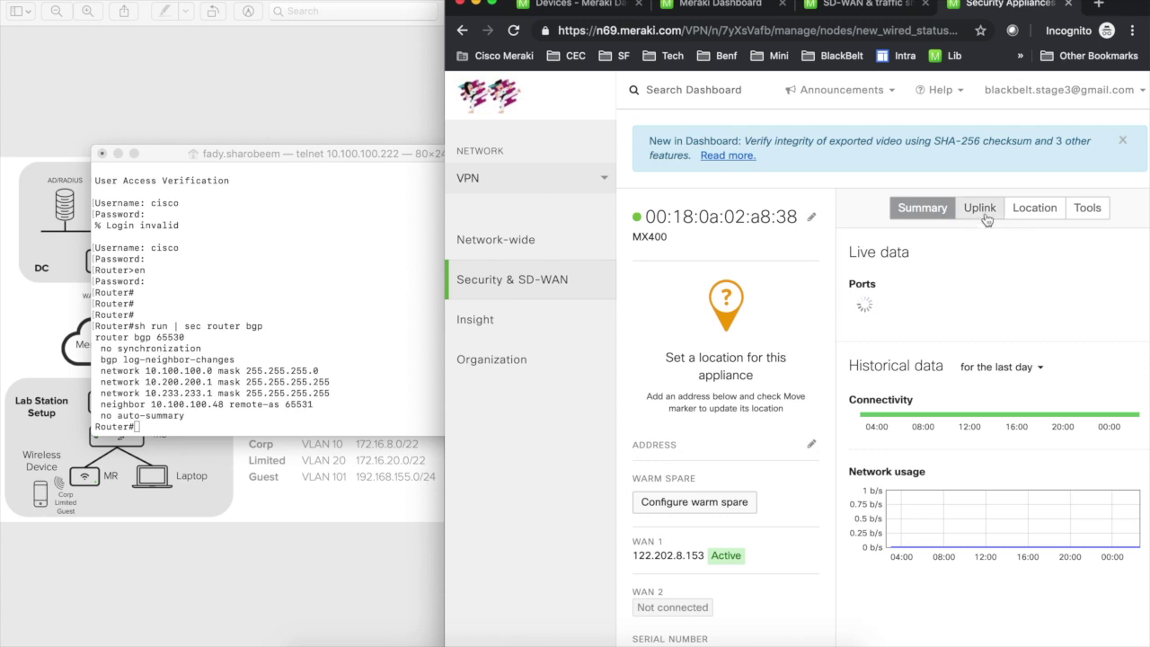
left_click(979, 210)
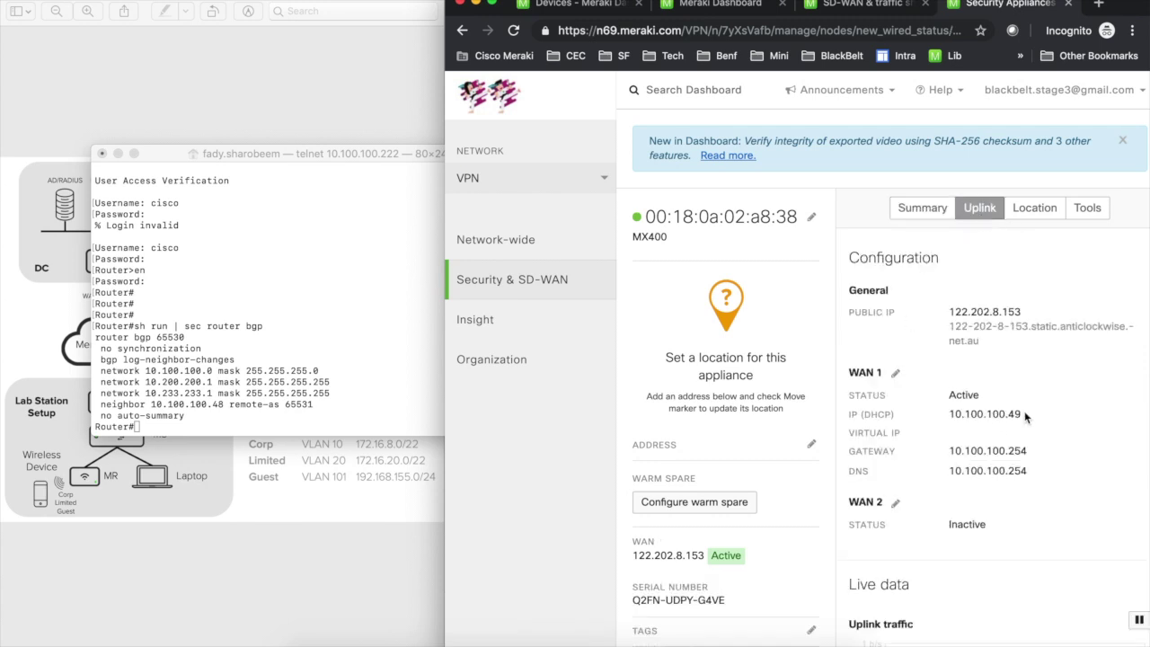
left_click(340, 364)
Step: Enter configuration mode and the router bgp 65530 section
type("conf t")
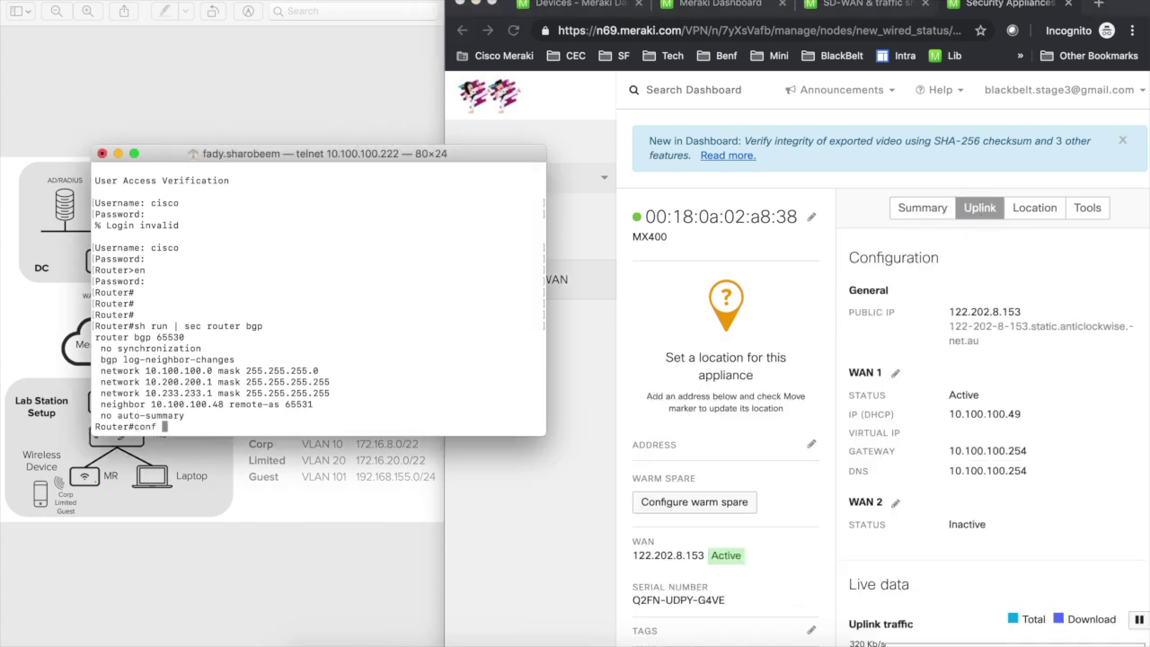
key("Return")
type("onfig)#router ")
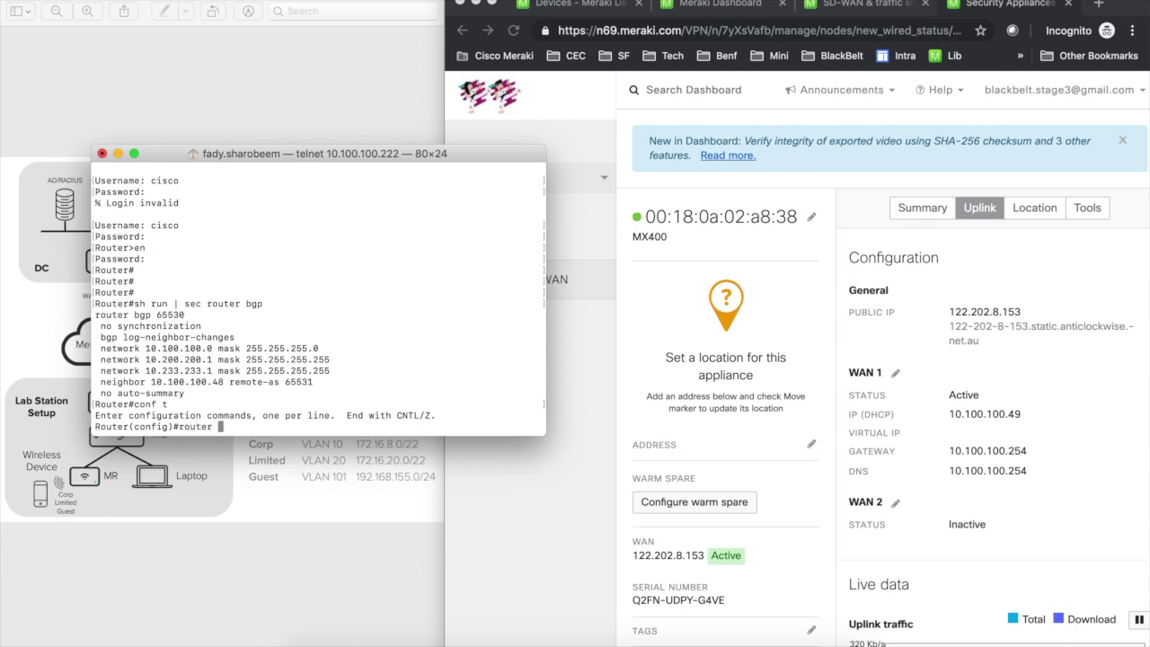
type("bgp 65530")
key("Return")
Step: Add neighbor 10.100.100.49 remote-as 65531 and exit configuration mode
type("beigh")
key("Tab")
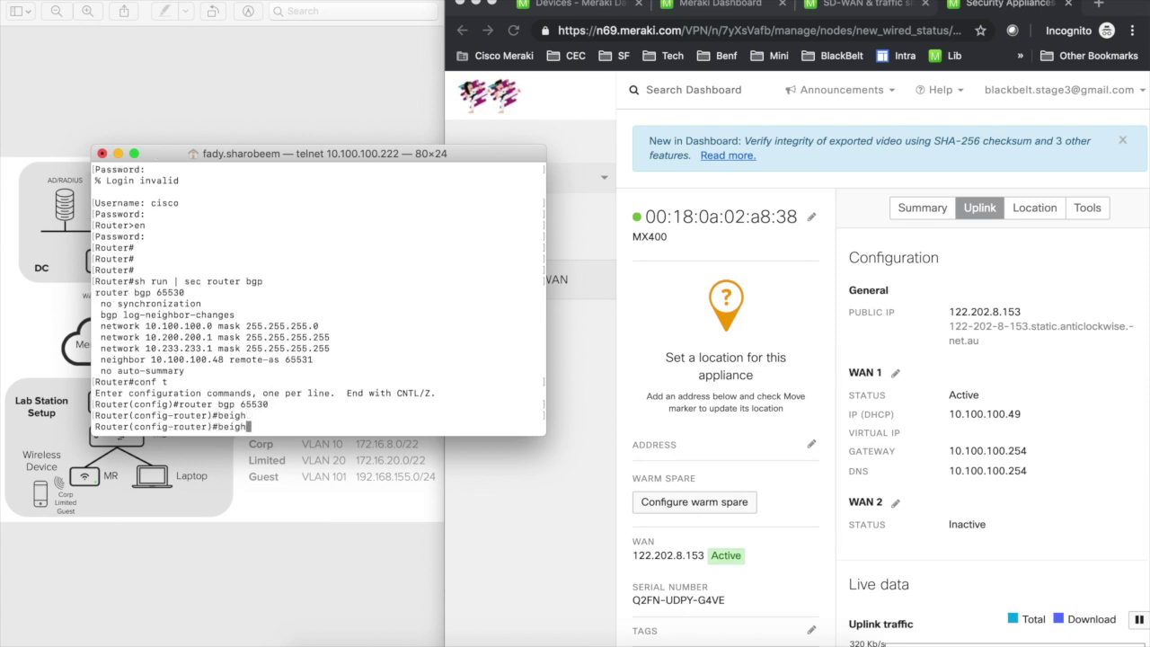
key("BackSpace")
key("BackSpace")
key("BackSpace")
key("BackSpace")
key("BackSpace")
type("nei")
key("Tab")
type("10.100.100.")
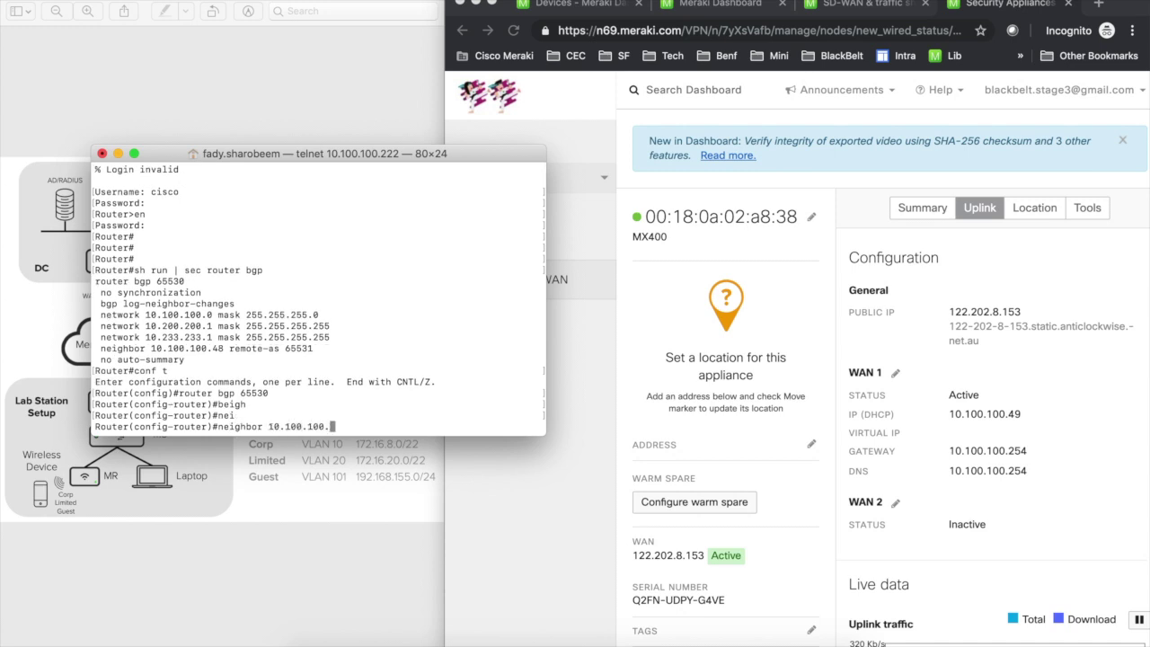
type("49 remnote")
key("Tab")
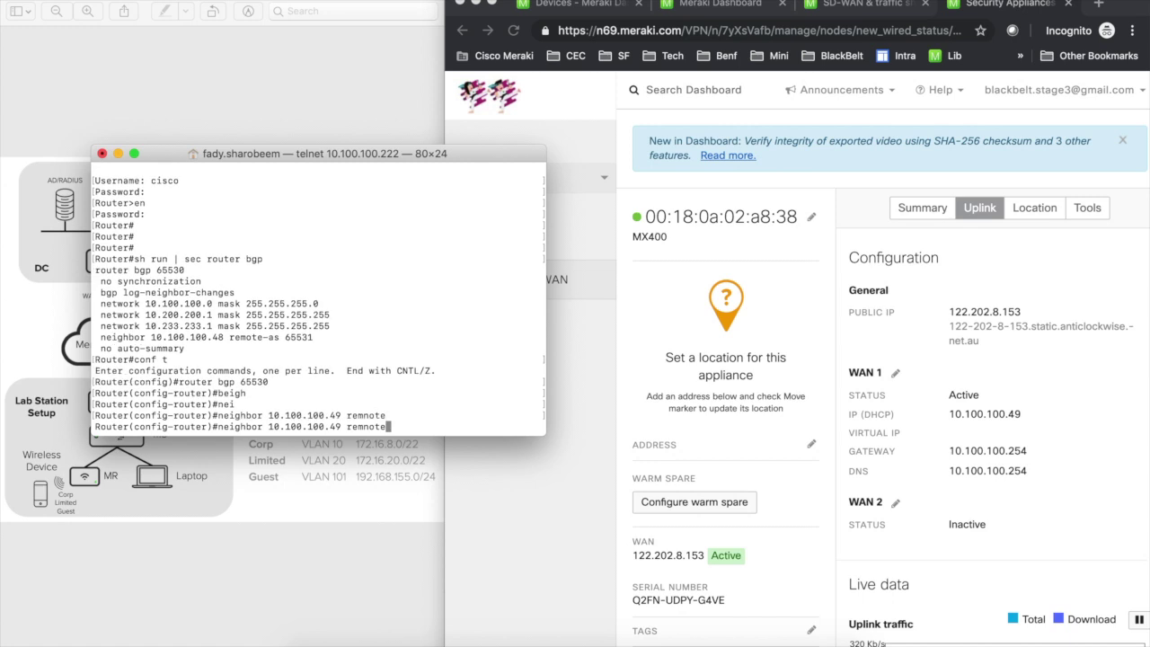
key("BackSpace")
key("BackSpace")
key("BackSpace")
key("BackSpace")
key("Tab")
type("o")
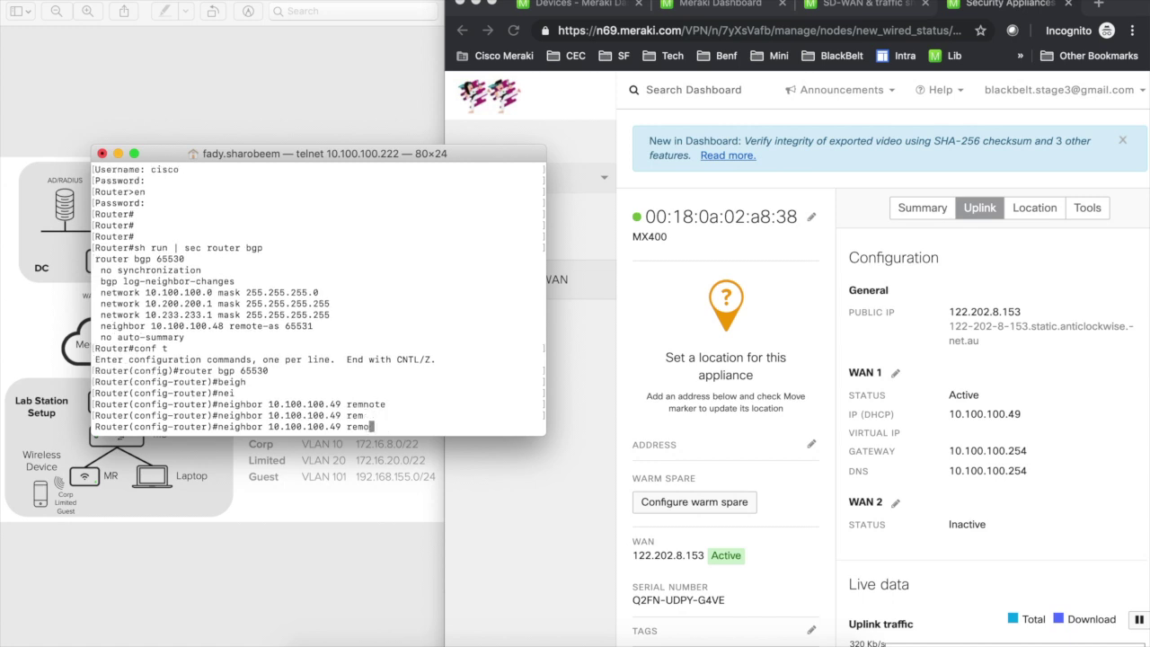
type("t")
key("Tab")
type("65531")
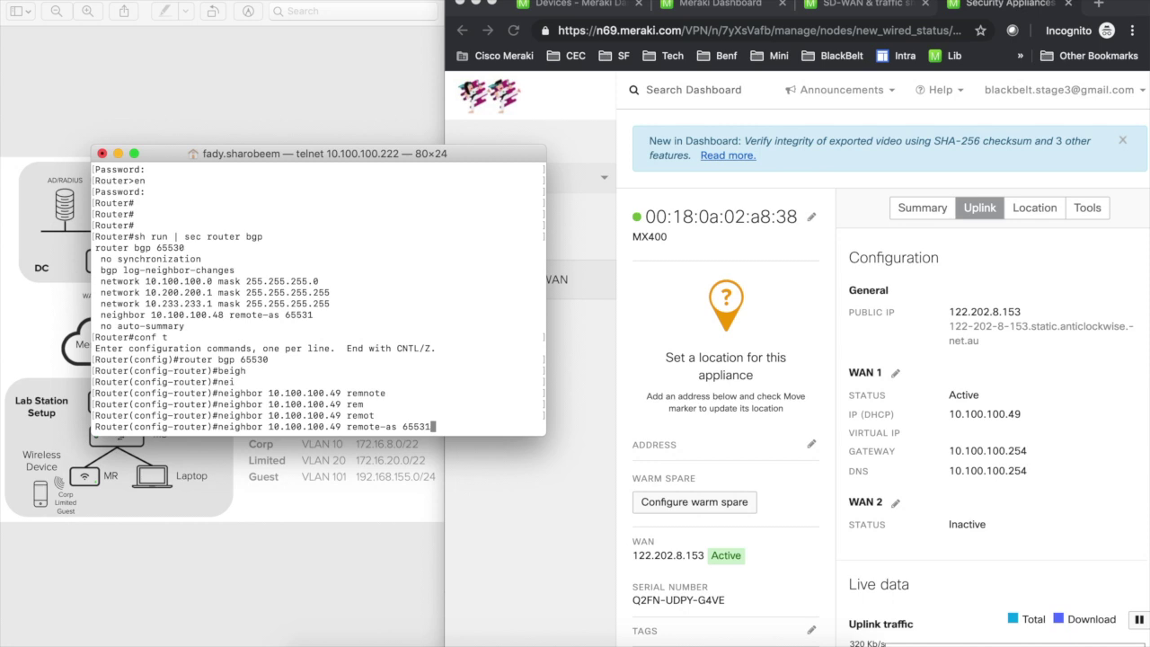
key("Return")
key("Return")
key("Return")
type("end")
key("Return")
key("Return")
key("Return")
key("Return")
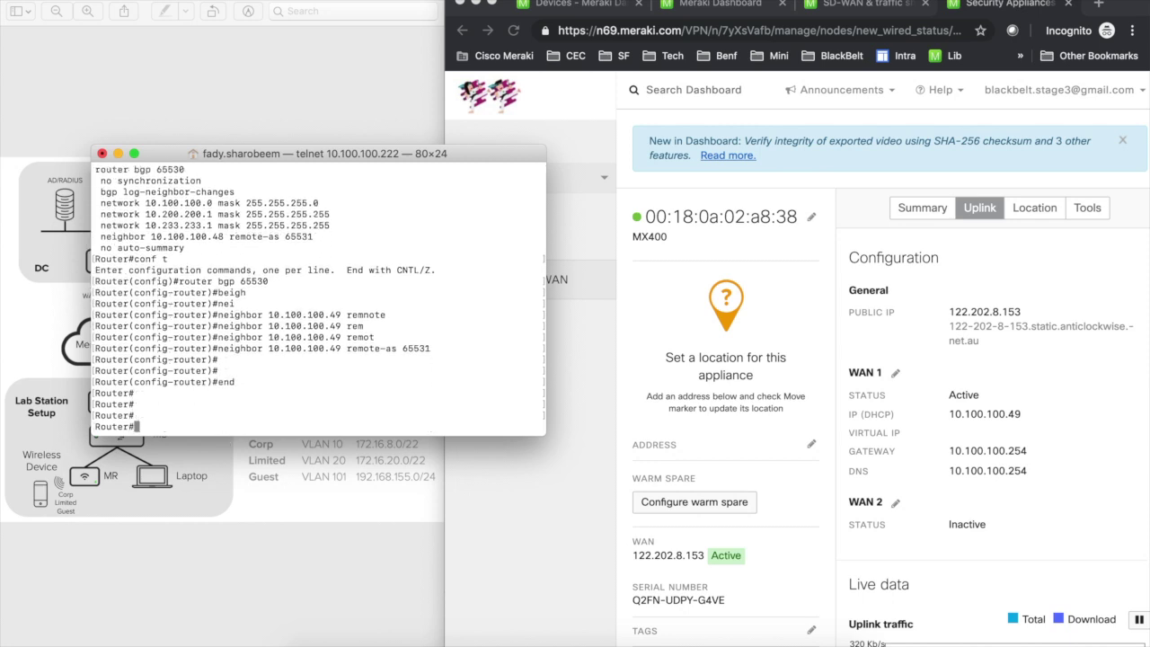
key("Return")
Step: Verify with sh ip bgp summary that neighbor 10.100.100.49 is up, then check sh ip route
type("s")
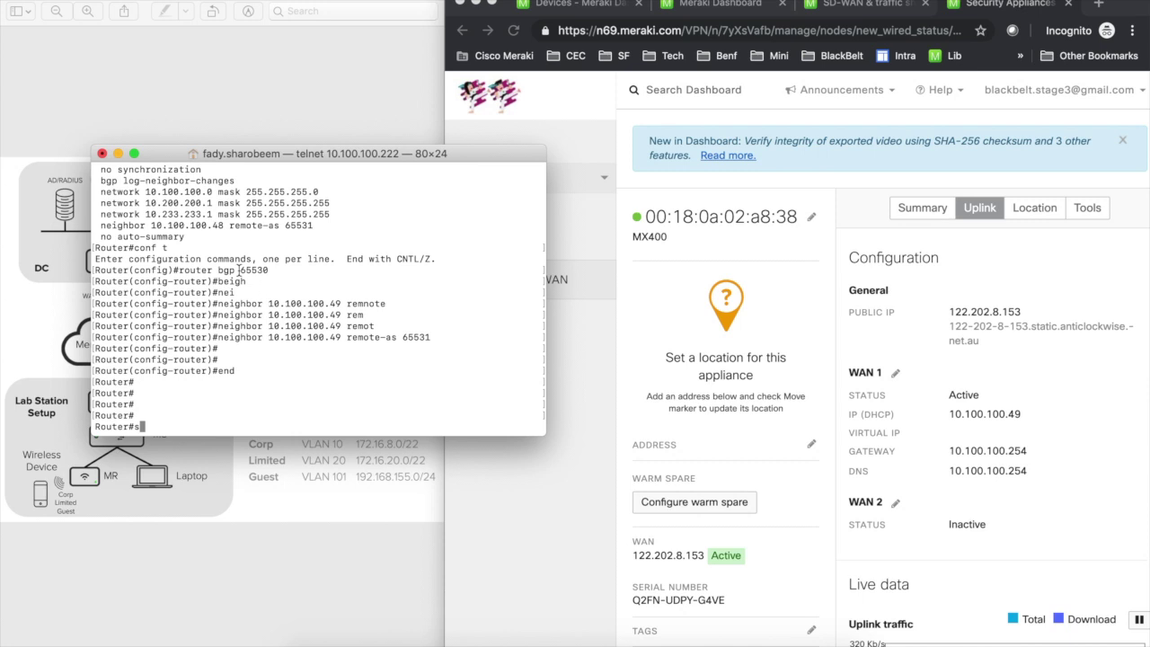
left_click_drag(101, 203, 360, 215)
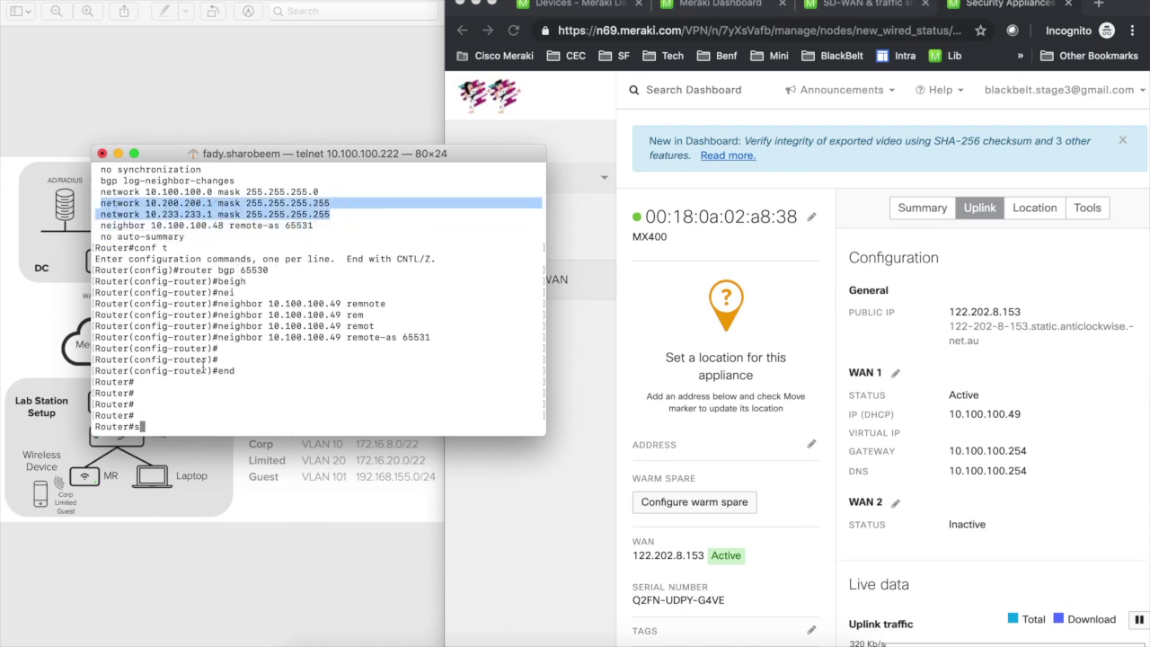
left_click(179, 387)
type("h ip bgp sum")
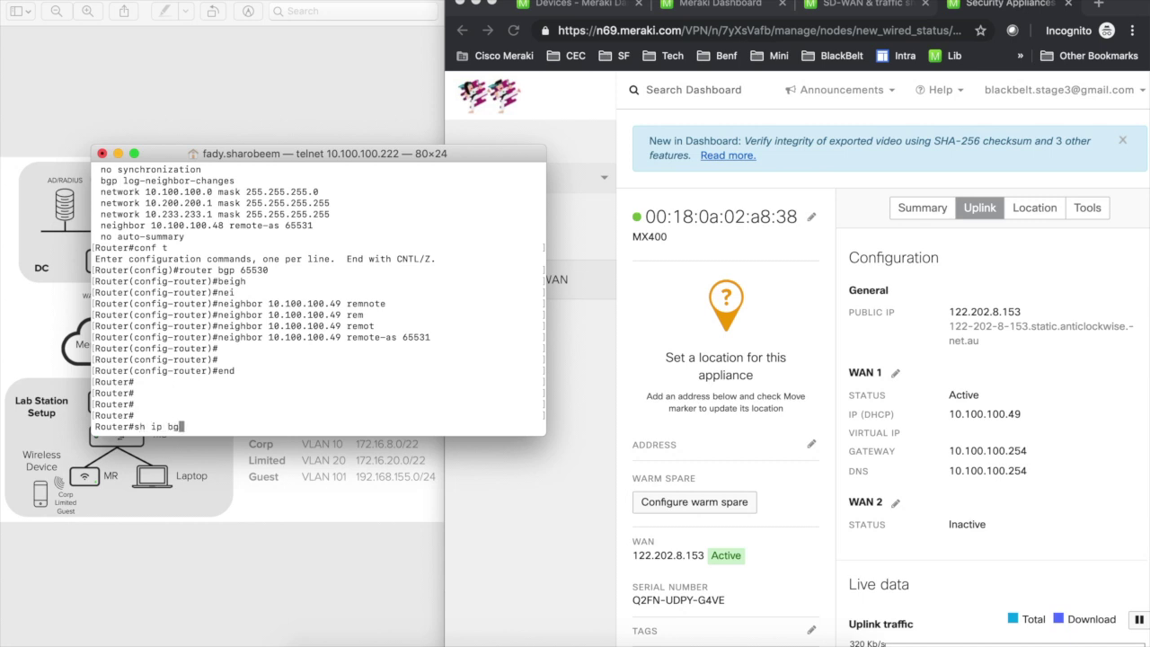
key("Return")
key("Return")
key("Return")
key("Return")
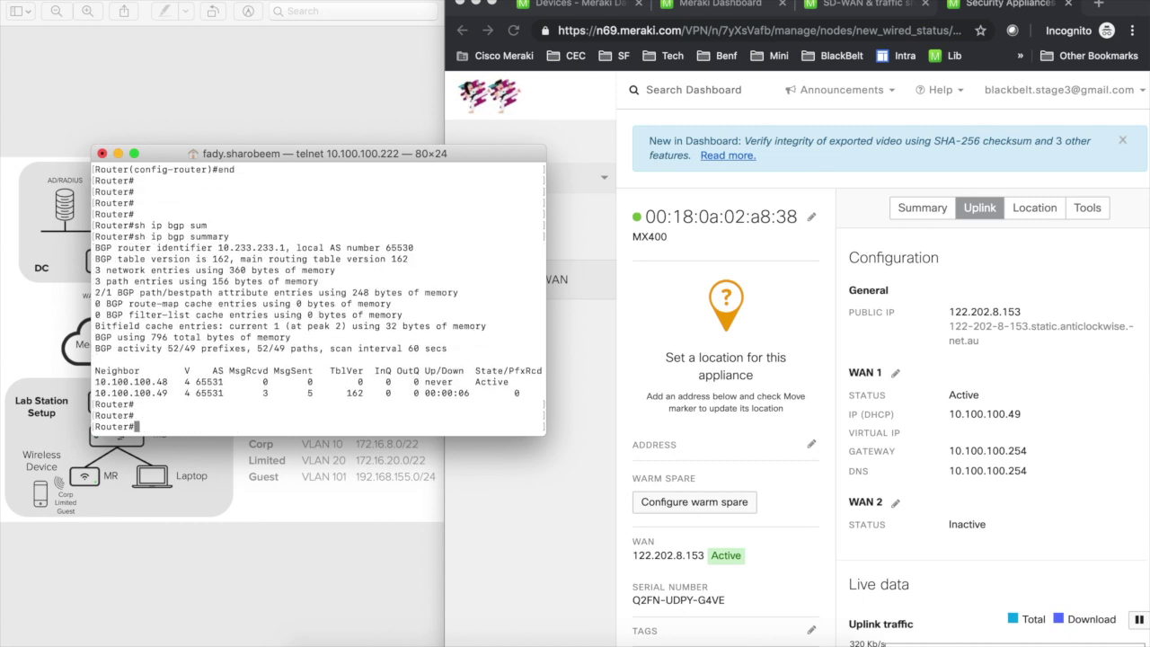
left_click_drag(134, 381, 523, 384)
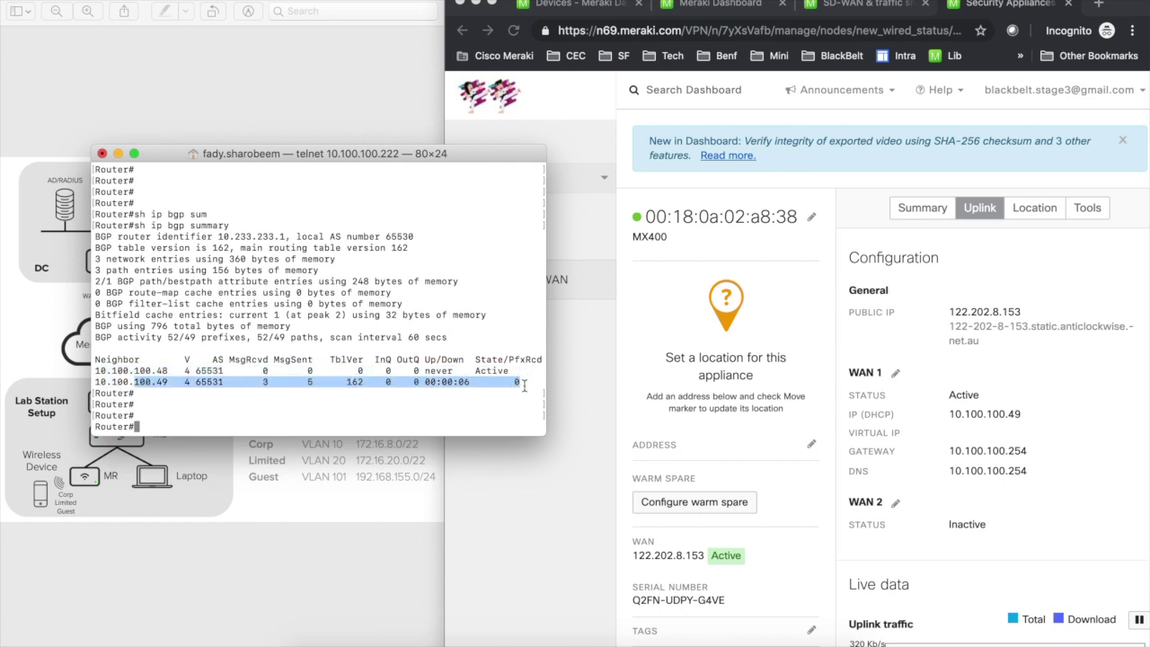
left_click(364, 406)
type("sh ip bgp summ")
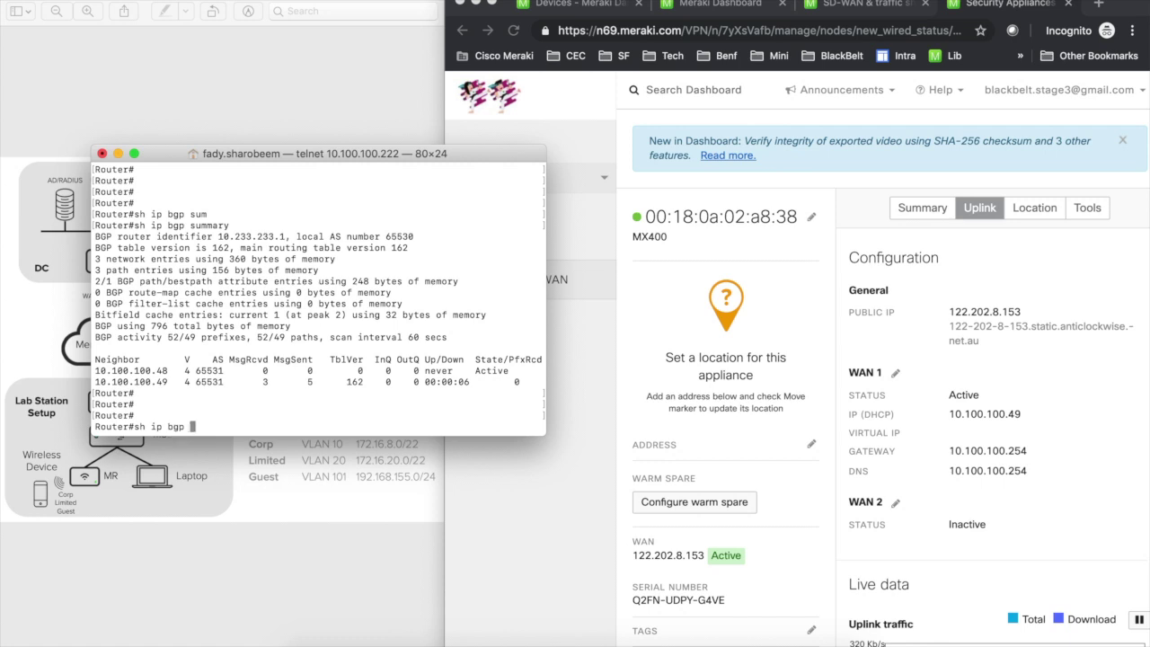
key("Return")
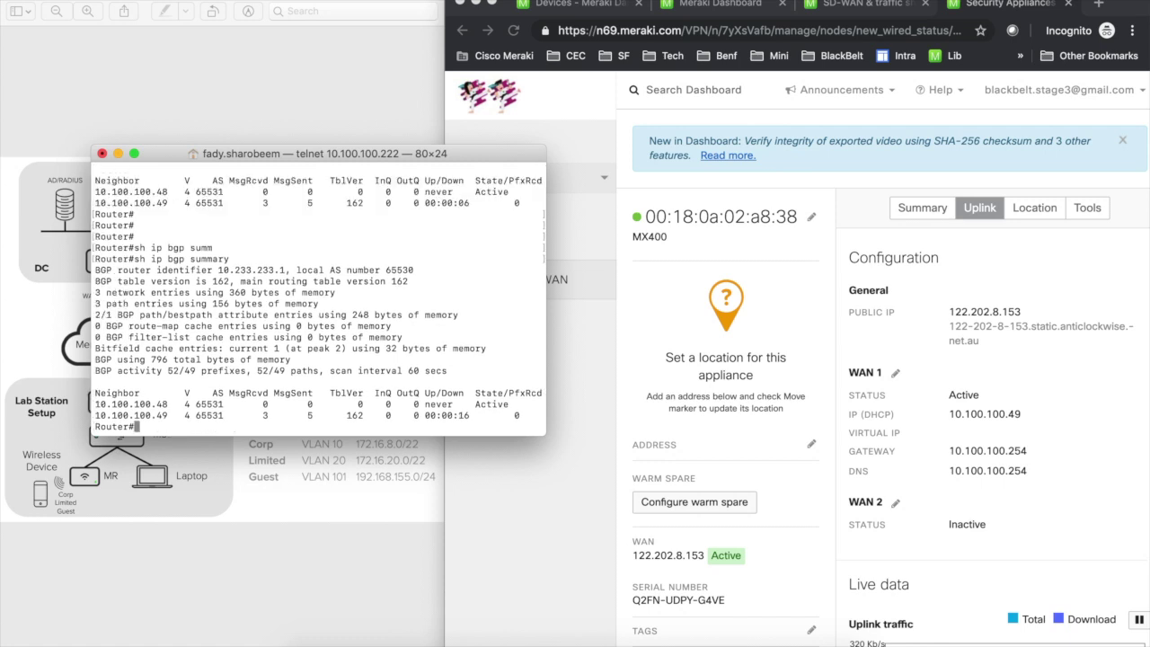
type("sh ip route")
key("Return")
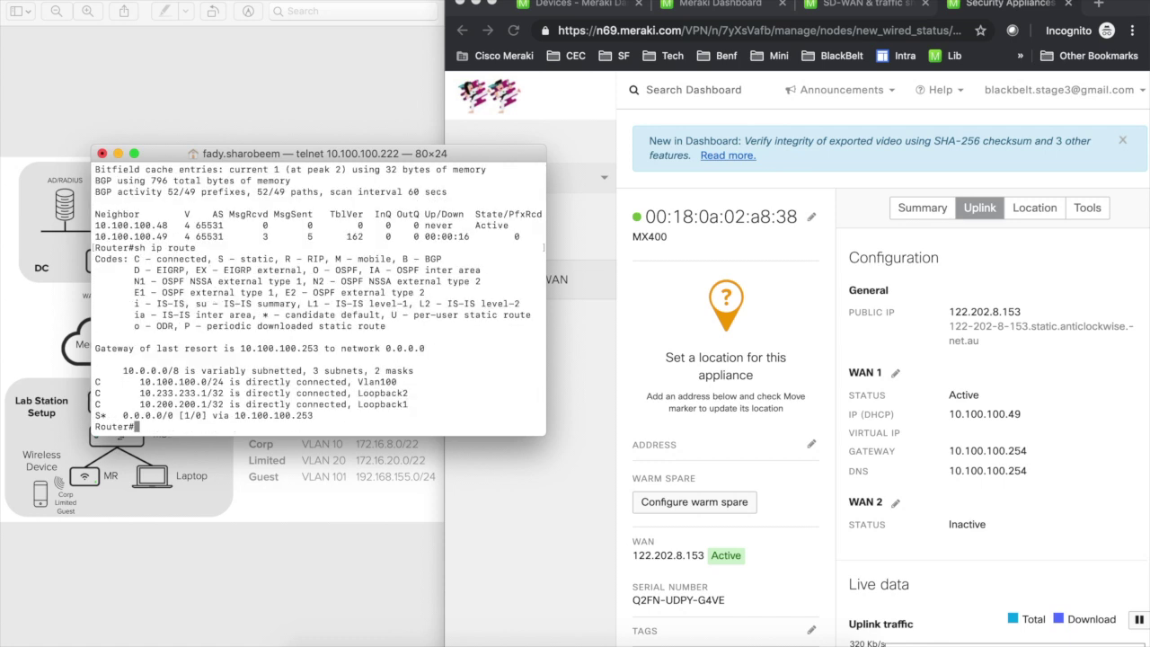
left_click(184, 473)
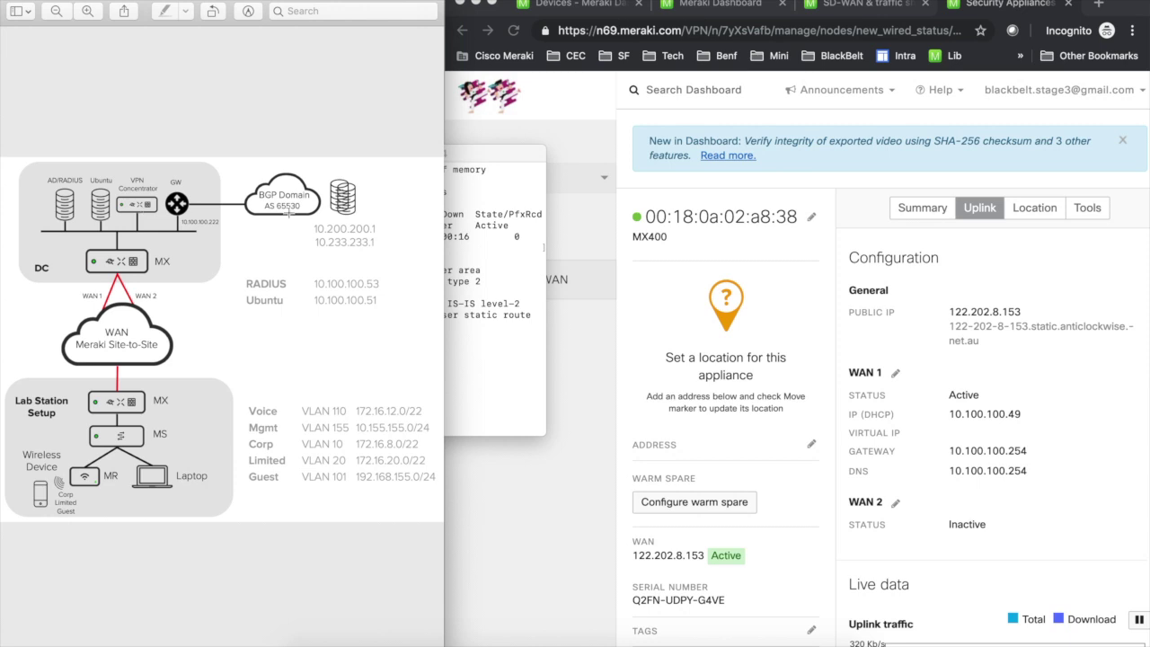
Step: Switch the dashboard to the Branch_temp template network
left_click(703, 382)
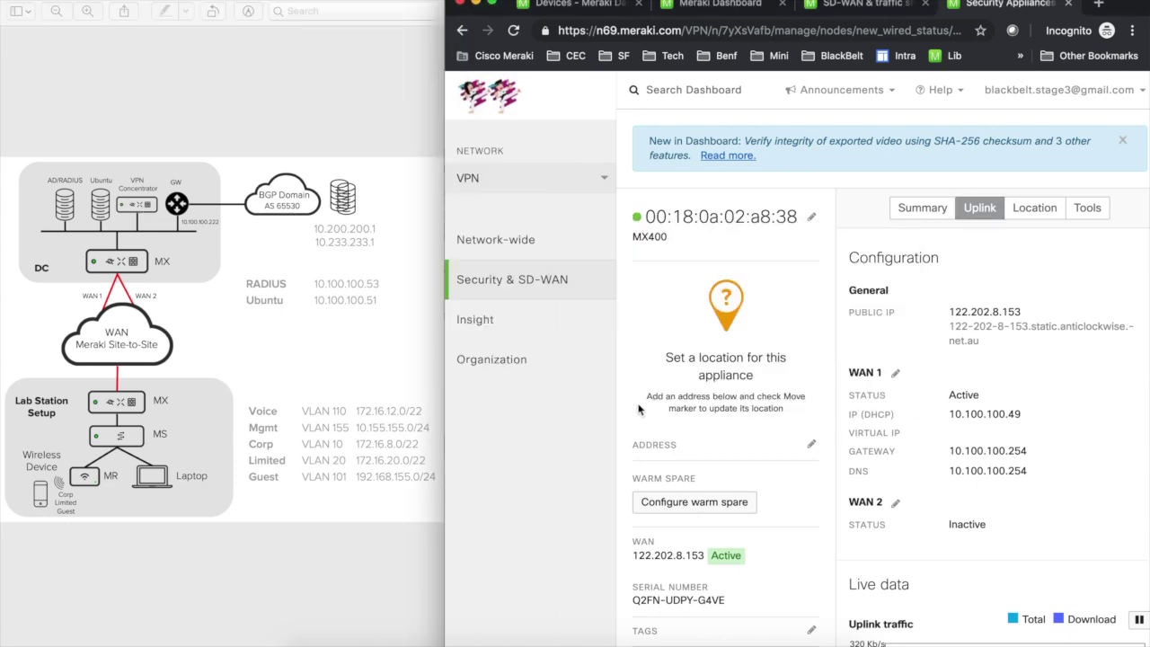
left_click(558, 178)
left_click(494, 306)
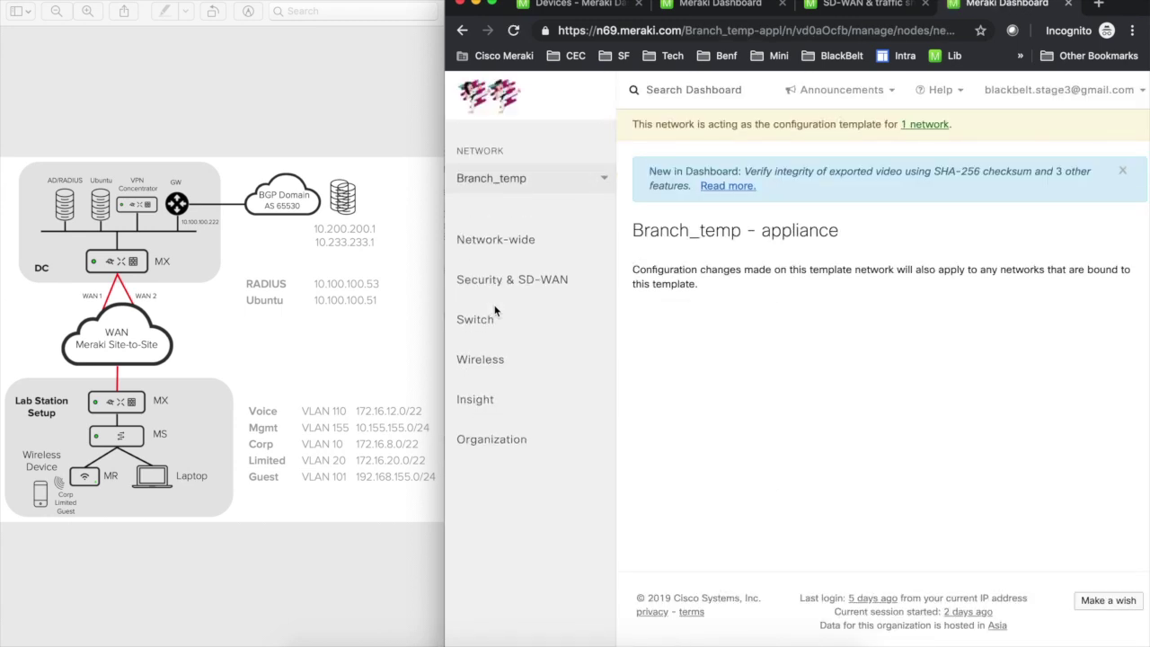
Step: Change the spoke's site-to-site VPN hub from DC - appliance to VPN and save
mouse_move(500, 289)
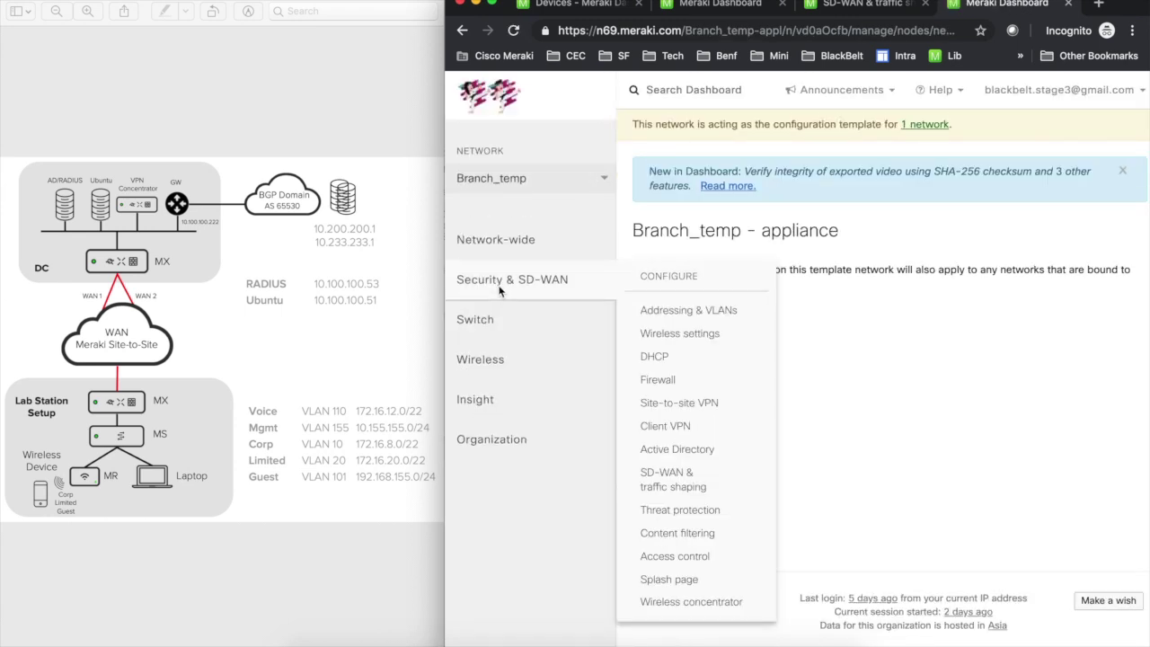
left_click(689, 402)
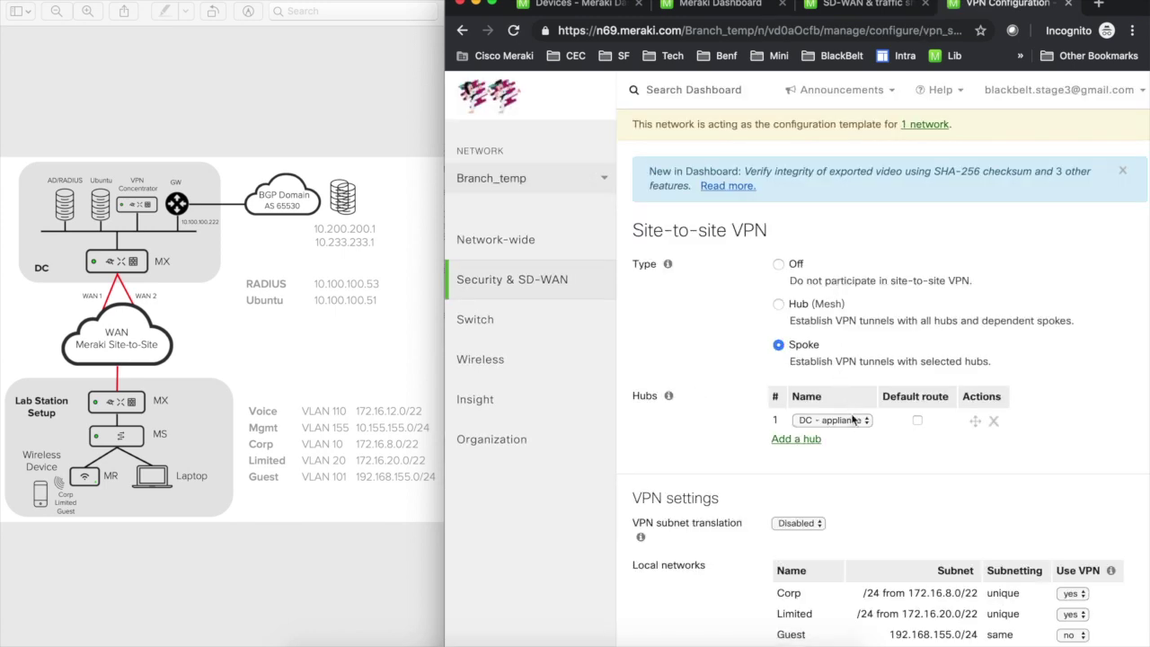
left_click(852, 420)
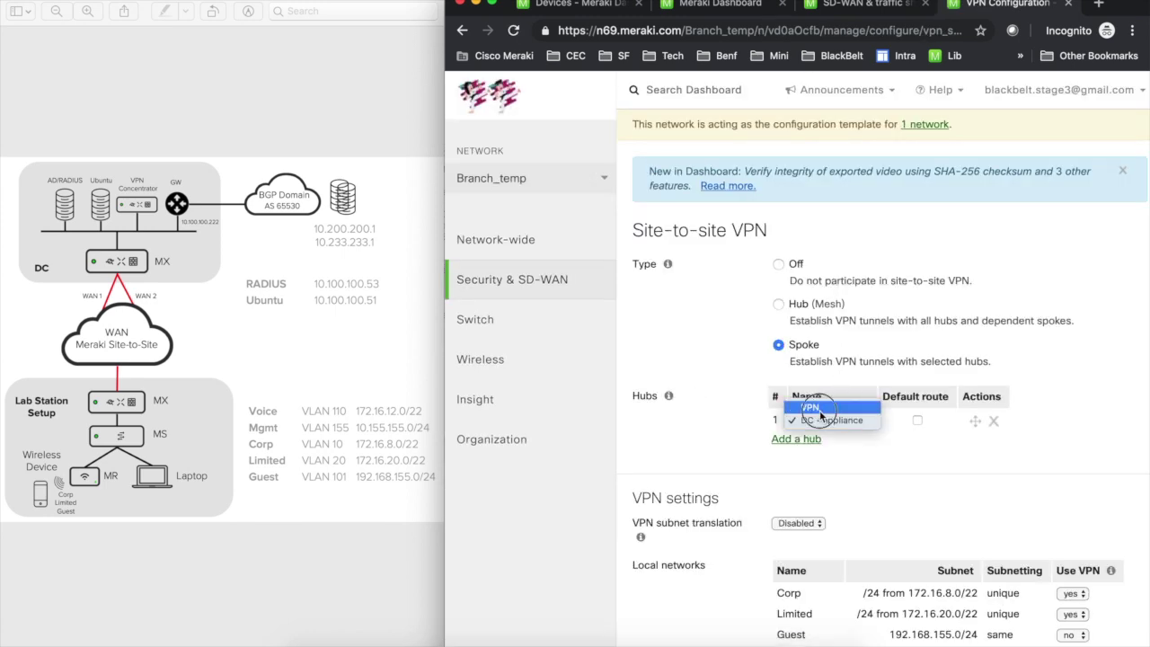
left_click(820, 416)
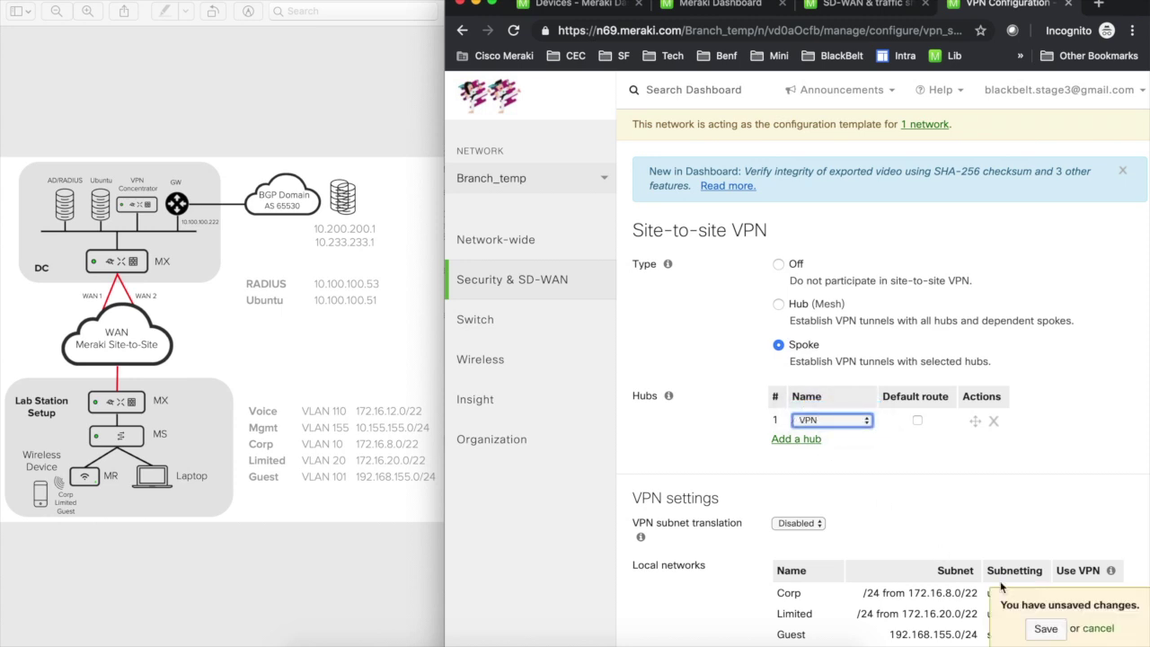
left_click(1046, 629)
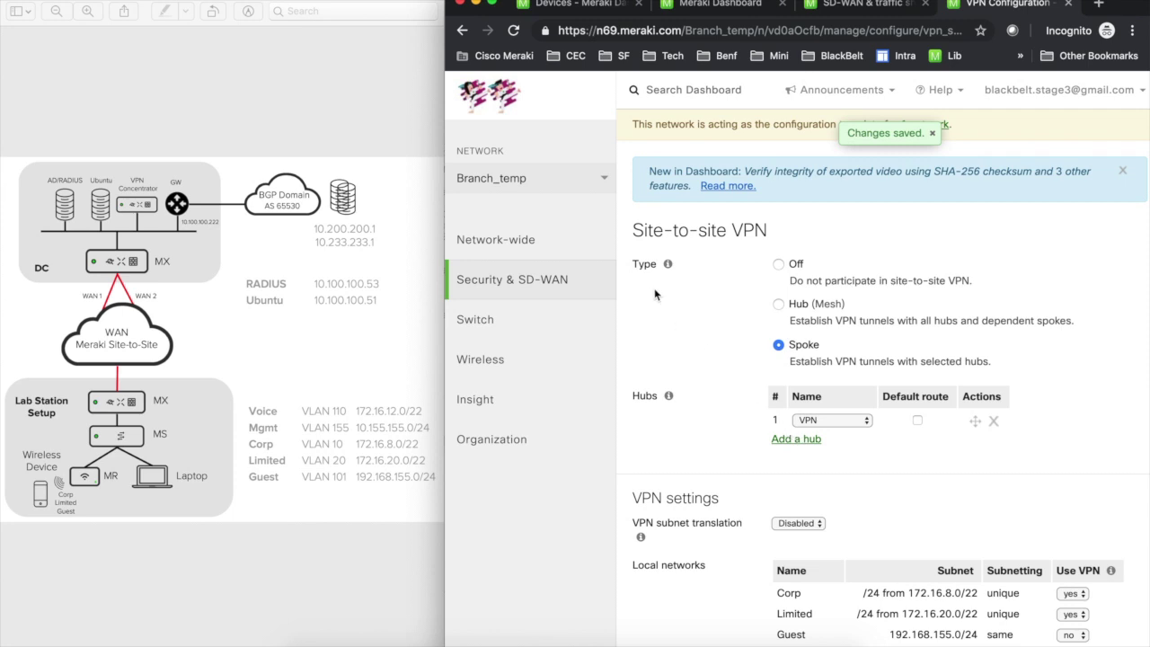
left_click(557, 178)
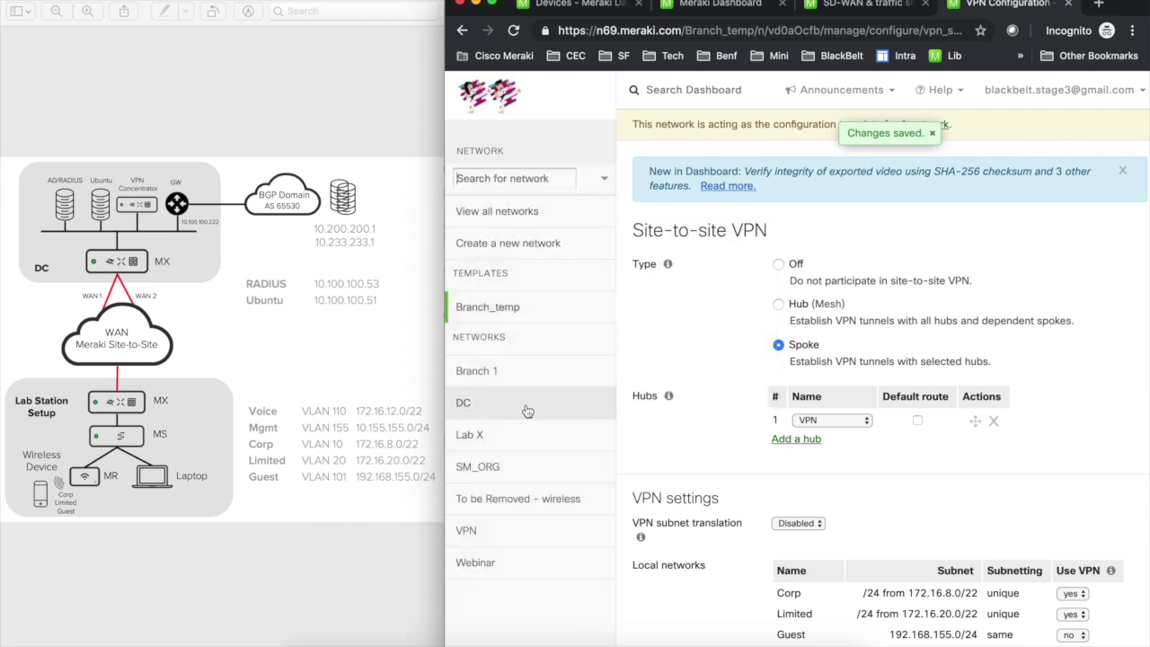